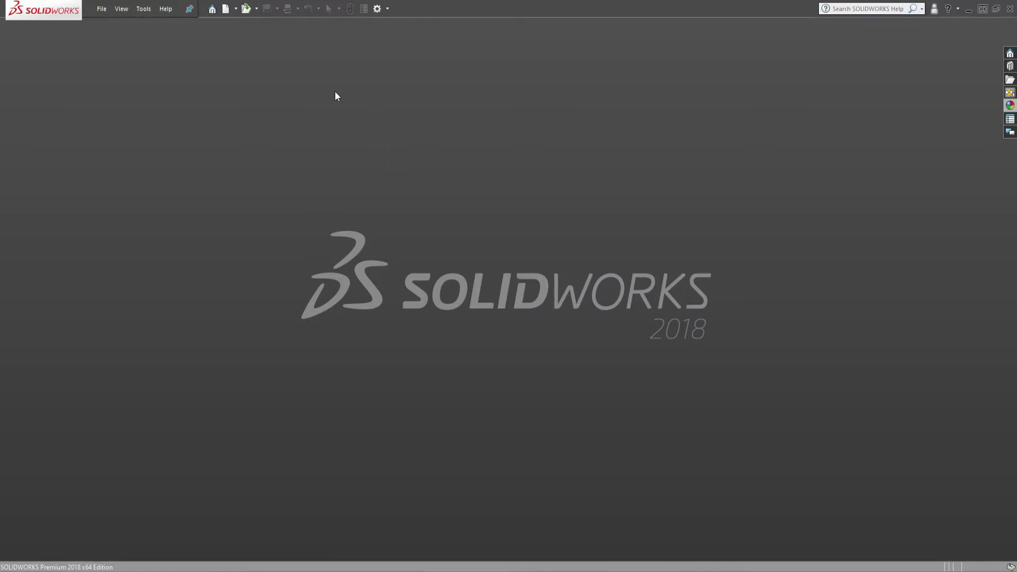
Create a new part and start a sketch on the Front Plane
click(228, 11)
click(411, 422)
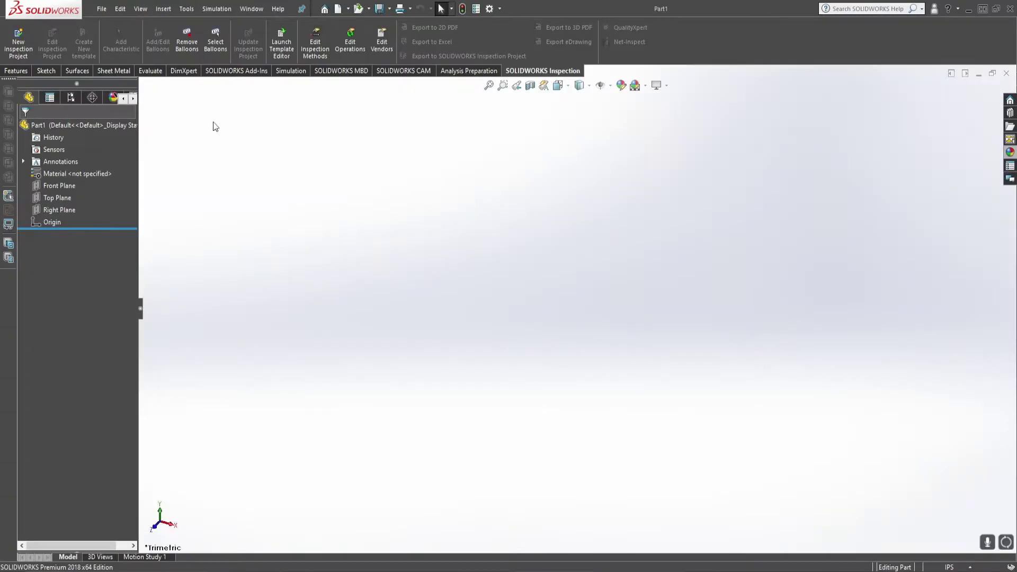
click(48, 72)
click(15, 33)
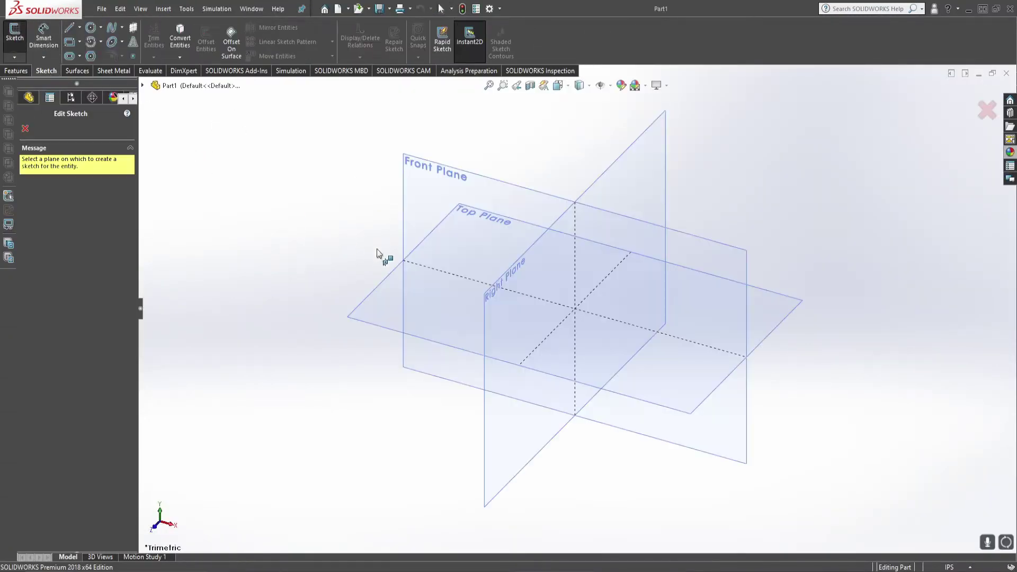
click(377, 253)
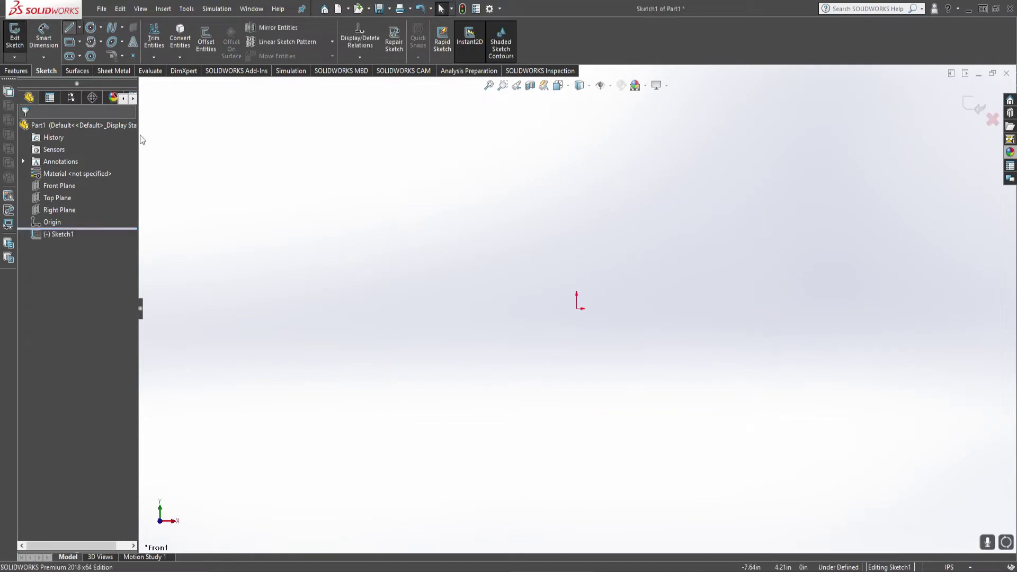
Draw infinite-length vertical and horizontal construction lines through the origin
key(l)
click(73, 266)
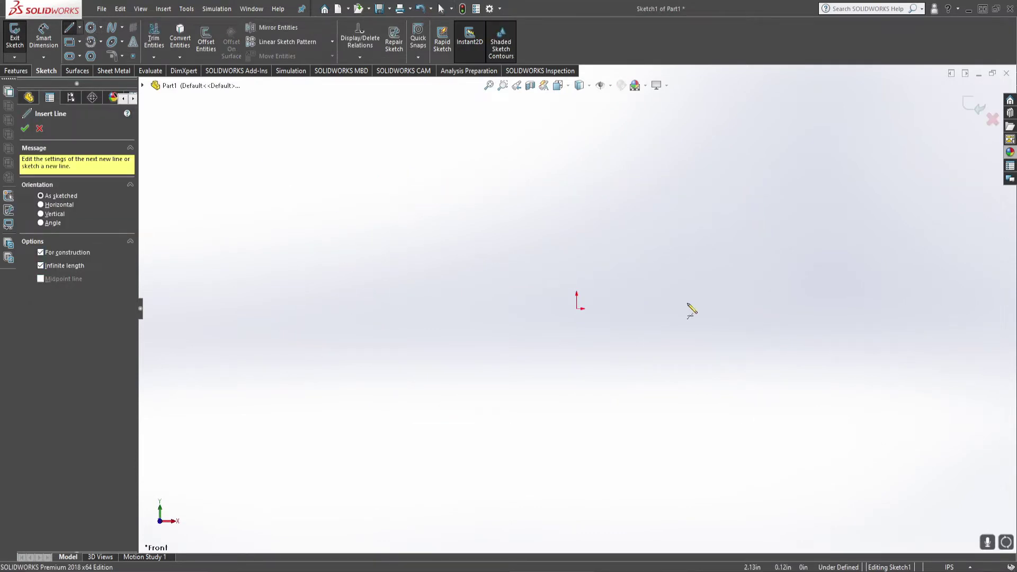
click(579, 308)
click(578, 341)
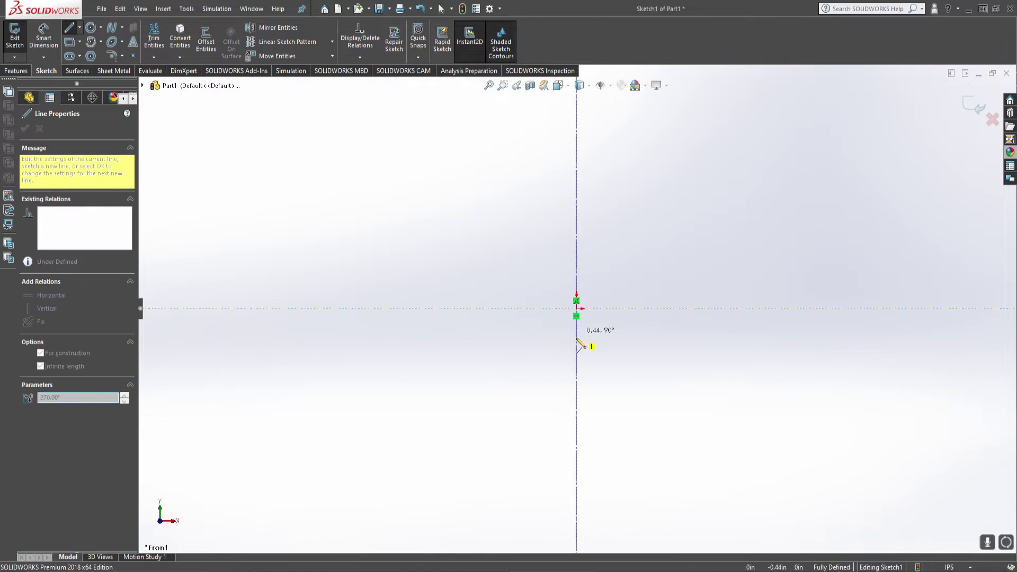
click(68, 29)
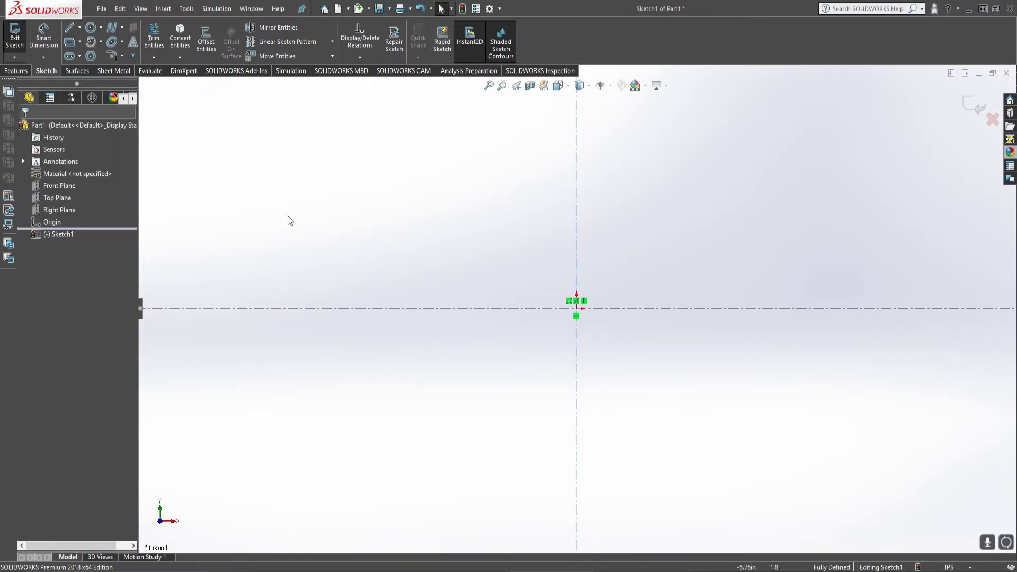
click(577, 313)
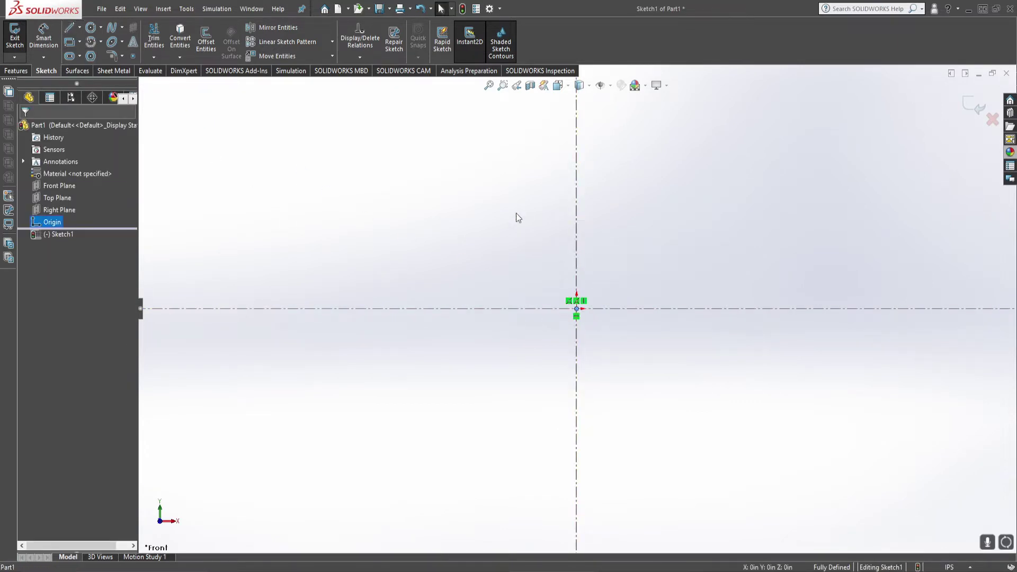
Sketch an open stepped half-profile from the origin to the horizontal centreline, with a shank about 3.24 in long and an end line about 1.58 in
click(69, 30)
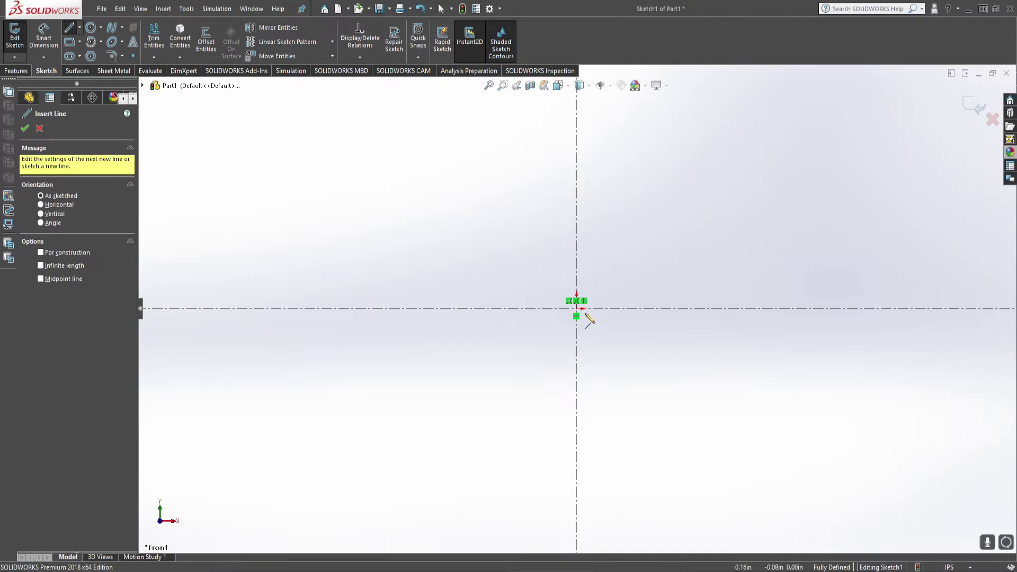
click(577, 309)
click(576, 161)
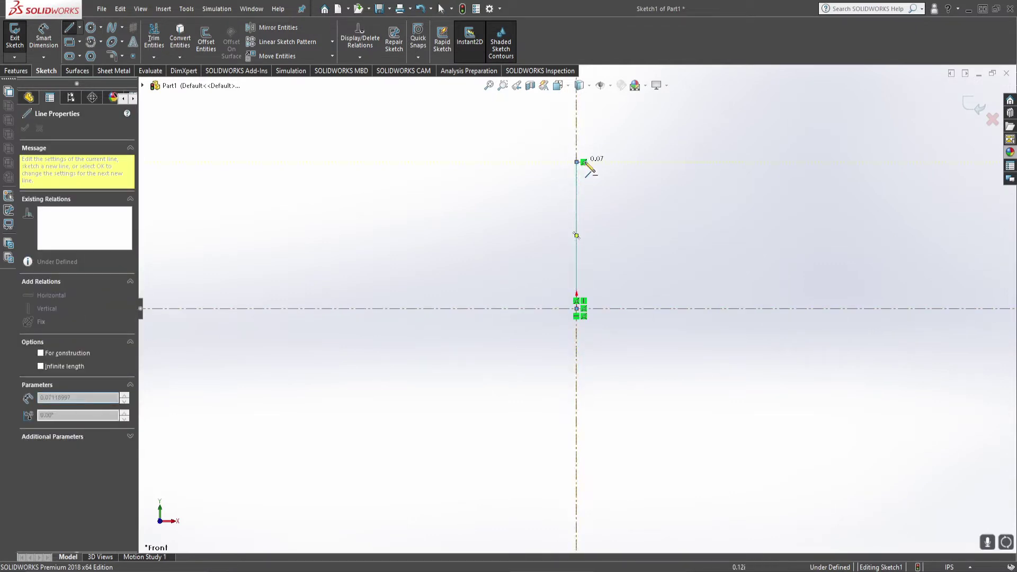
click(635, 162)
click(636, 222)
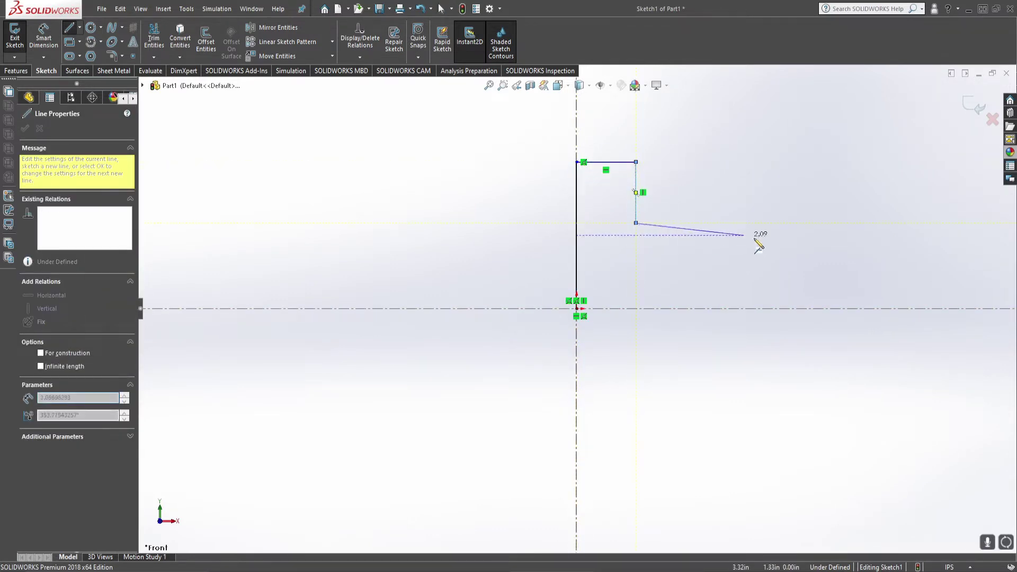
click(804, 223)
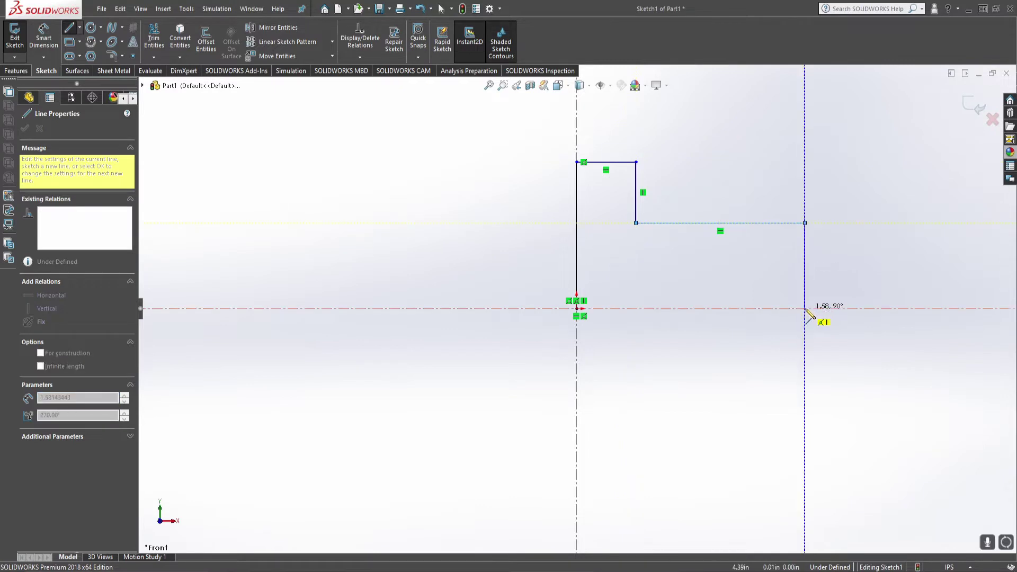
click(804, 308)
key(Escape)
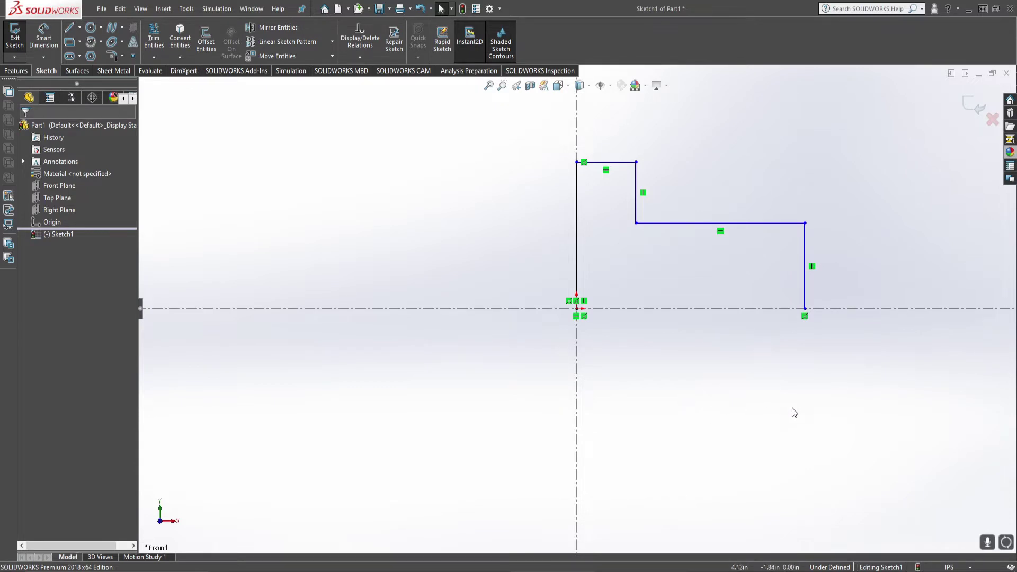
Dimension the shank's diameter across the horizontal centreline and set it to 2.5 in
right_drag(764, 371, 777, 284)
click(764, 223)
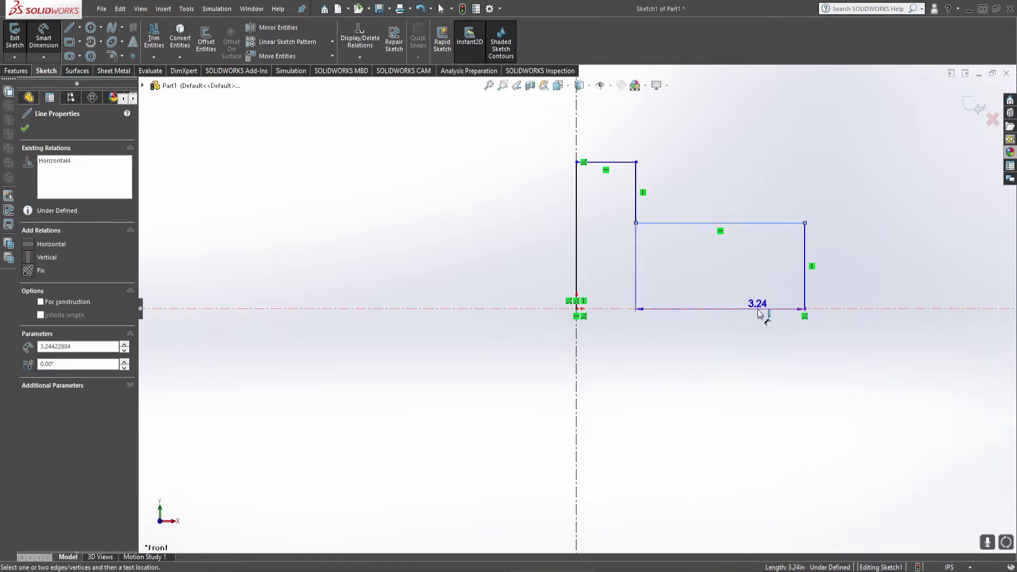
click(762, 309)
click(748, 337)
text(2.5)
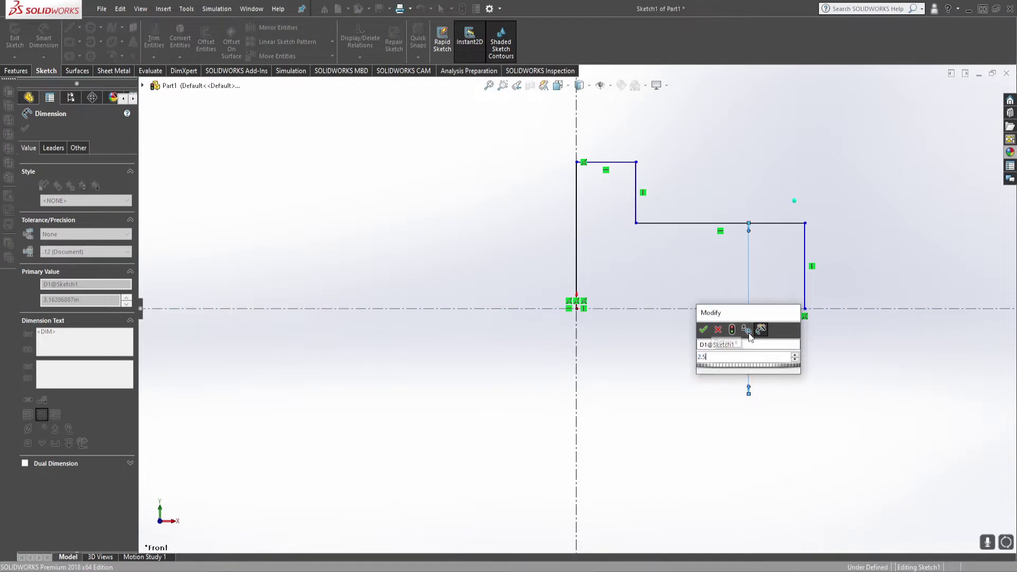
key(Return)
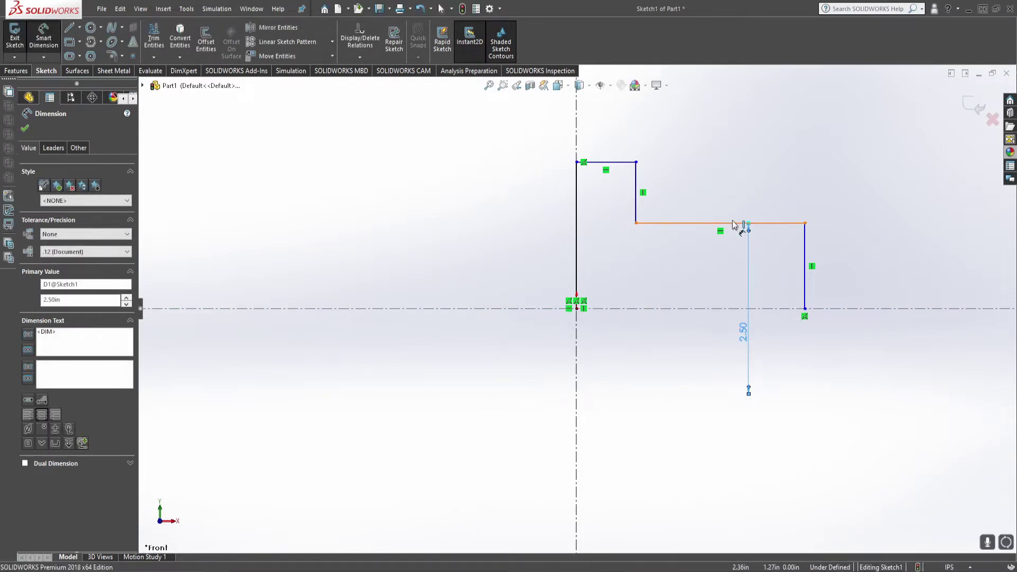
Dimension the shank line's length and set it to 5 in
click(731, 223)
click(733, 201)
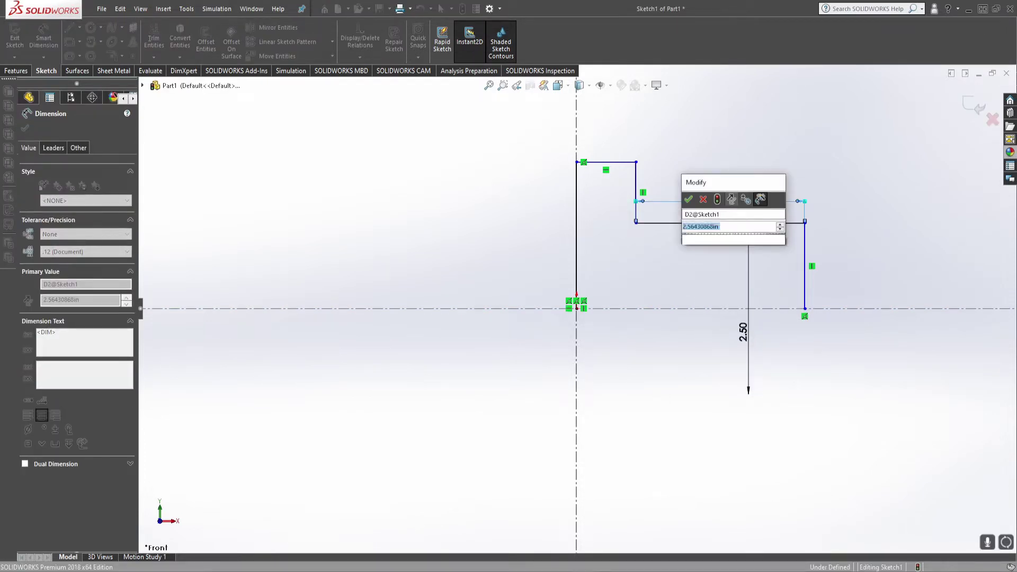
text(5)
key(Return)
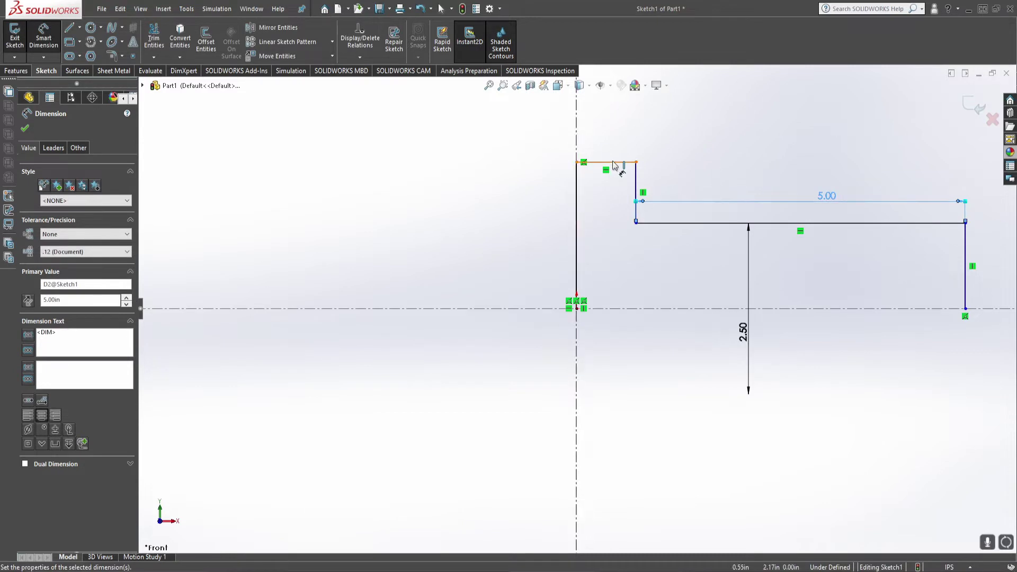
Dimension the head's diameter across the horizontal centreline and set it to 4 in
click(625, 309)
click(626, 309)
click(609, 342)
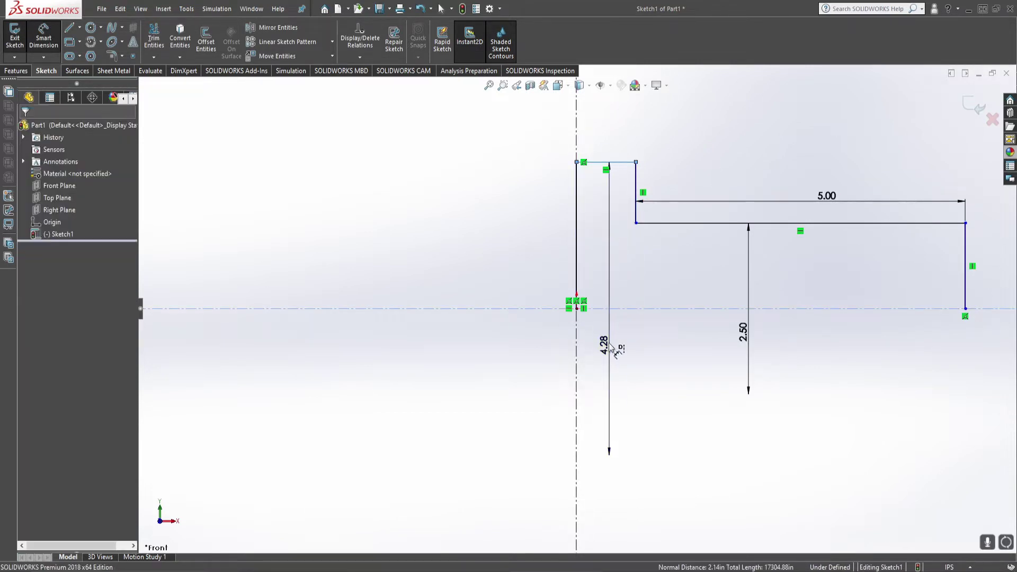
text(3)
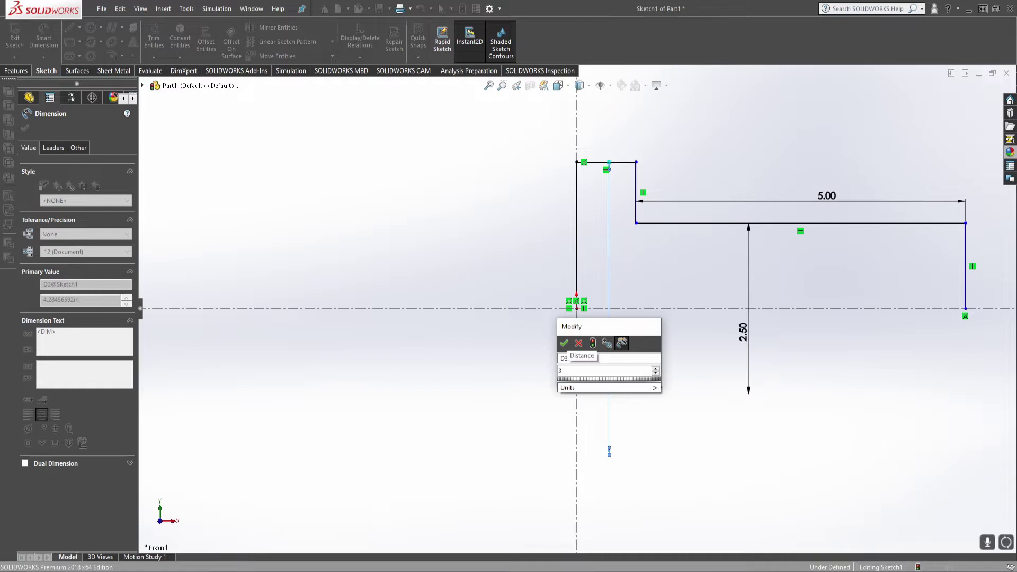
key(BackSpace)
text(4)
key(Return)
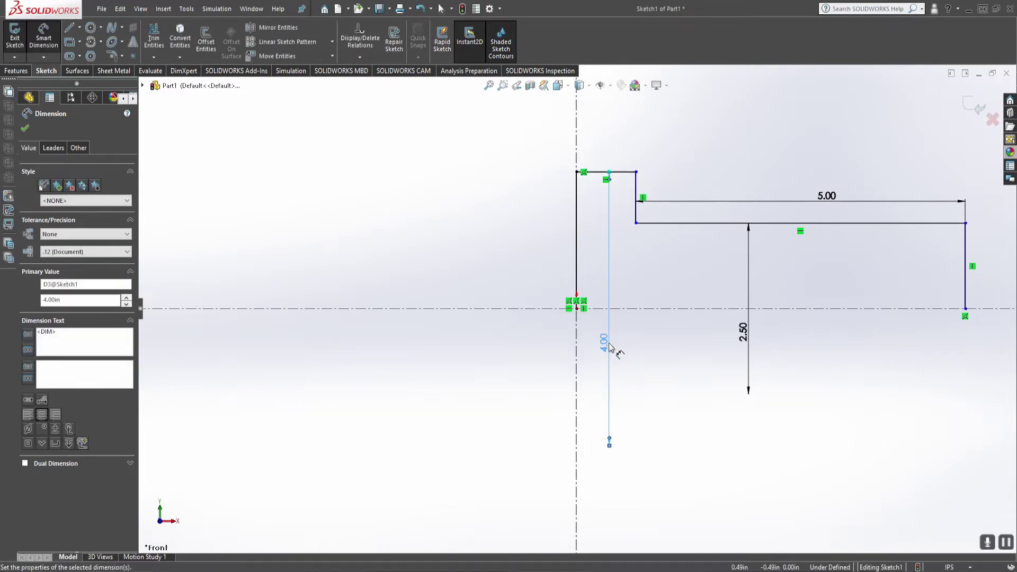
Dimension the head's thickness along its upper line and set it to 1 in
click(627, 172)
click(613, 159)
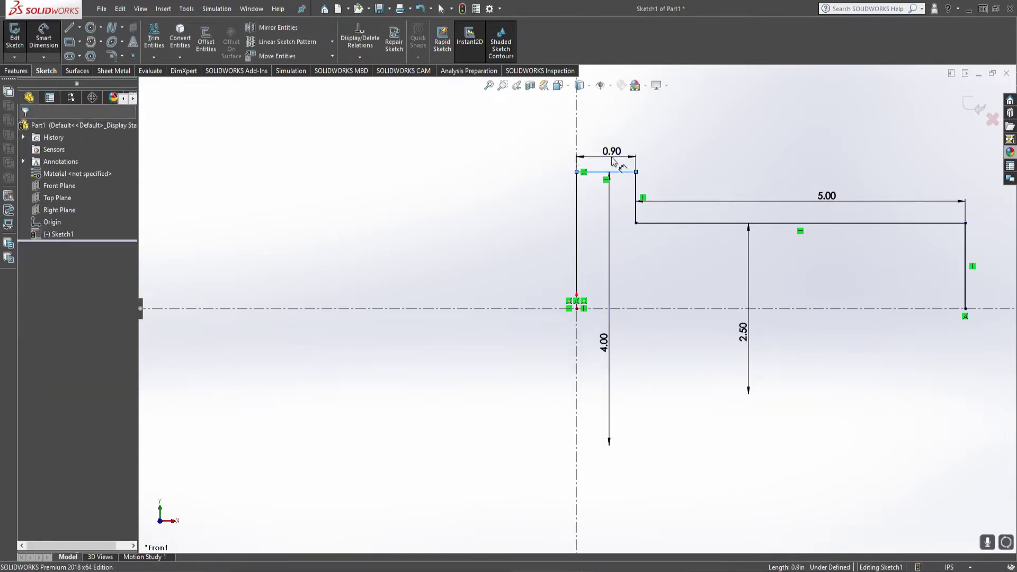
key(Return)
key(Escape)
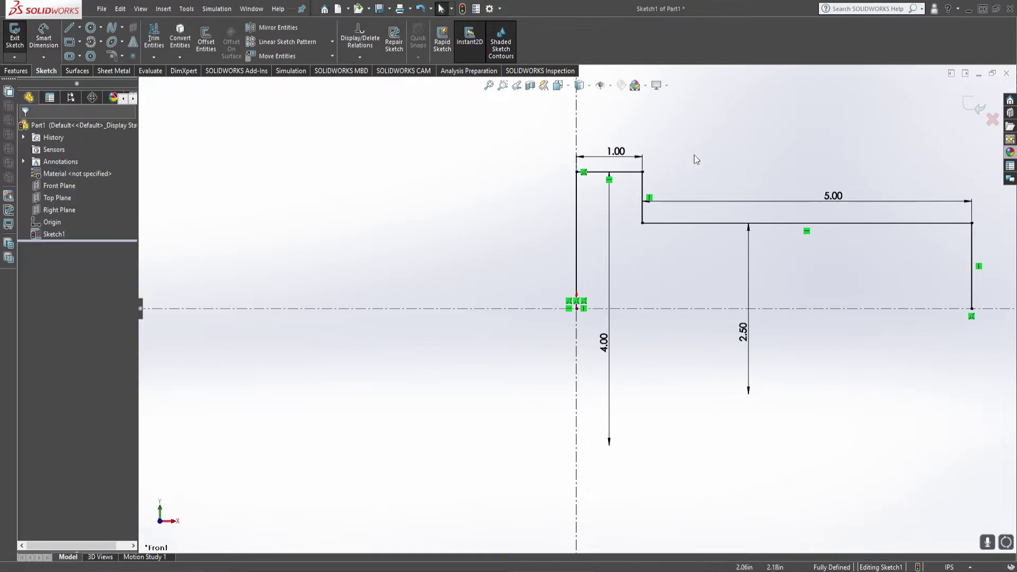
Revolve the profile into a solid about the horizontal centreline, letting the open sketch be closed automatically
click(24, 71)
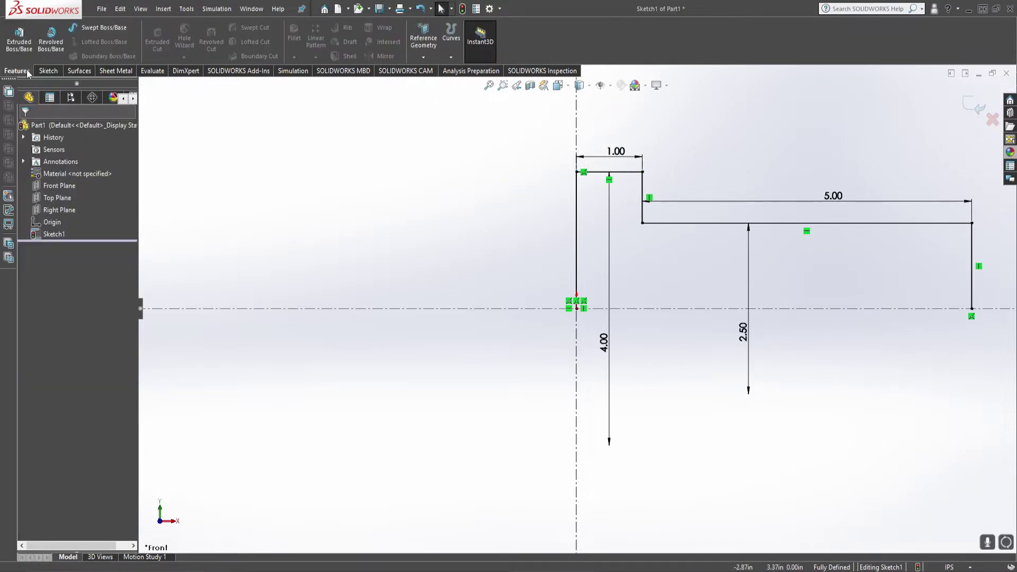
click(51, 40)
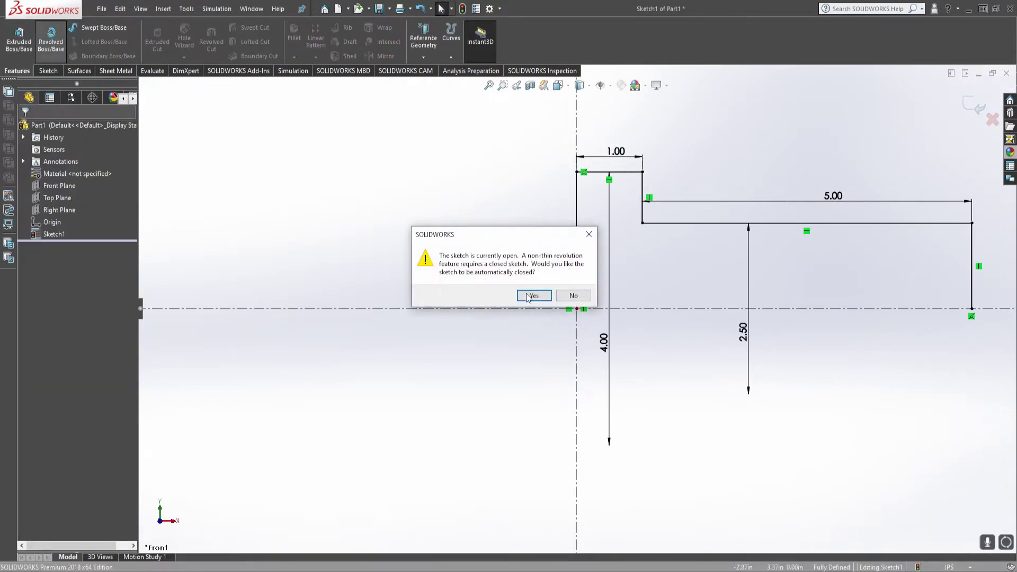
click(533, 297)
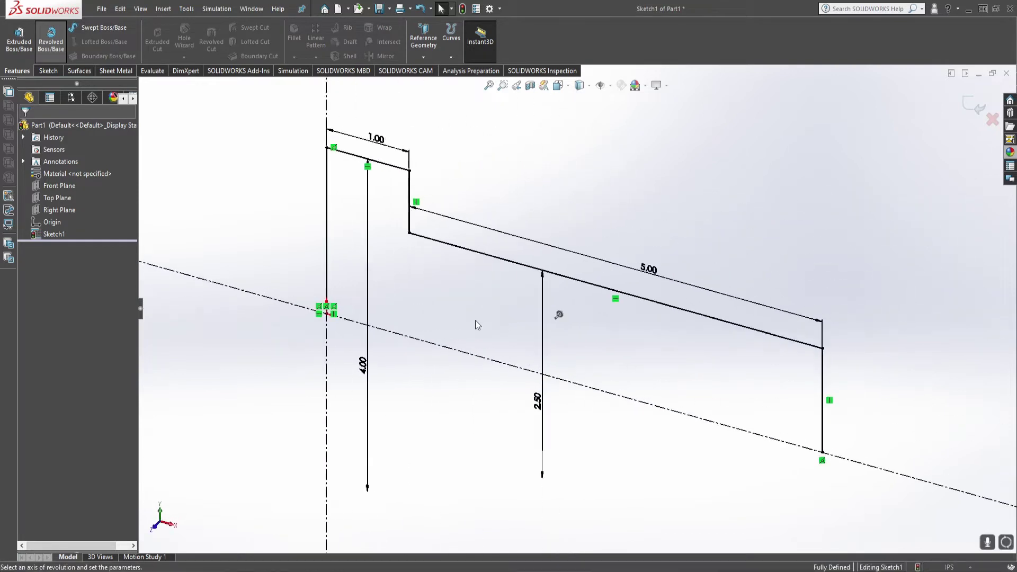
click(462, 353)
click(25, 128)
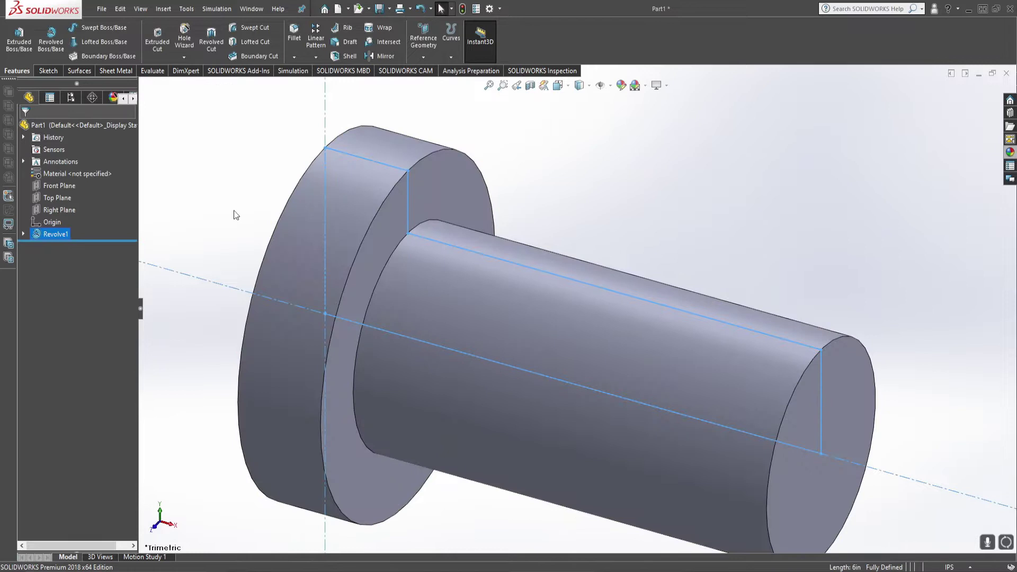
Chamfer the circular edge at the free end of the shank by 0.25 in at 45 degrees
middle_drag(428, 322, 379, 241)
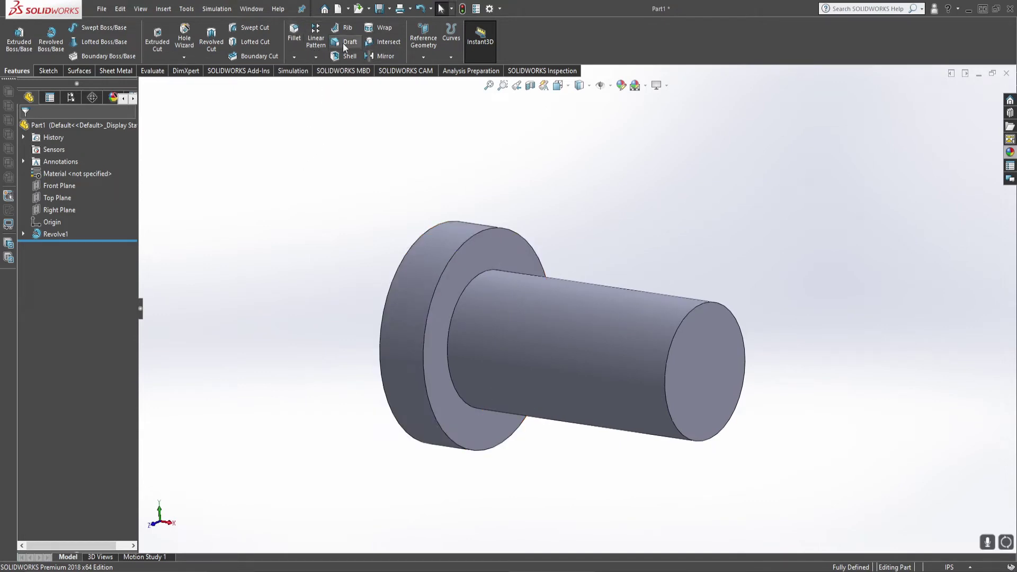
click(290, 58)
click(310, 82)
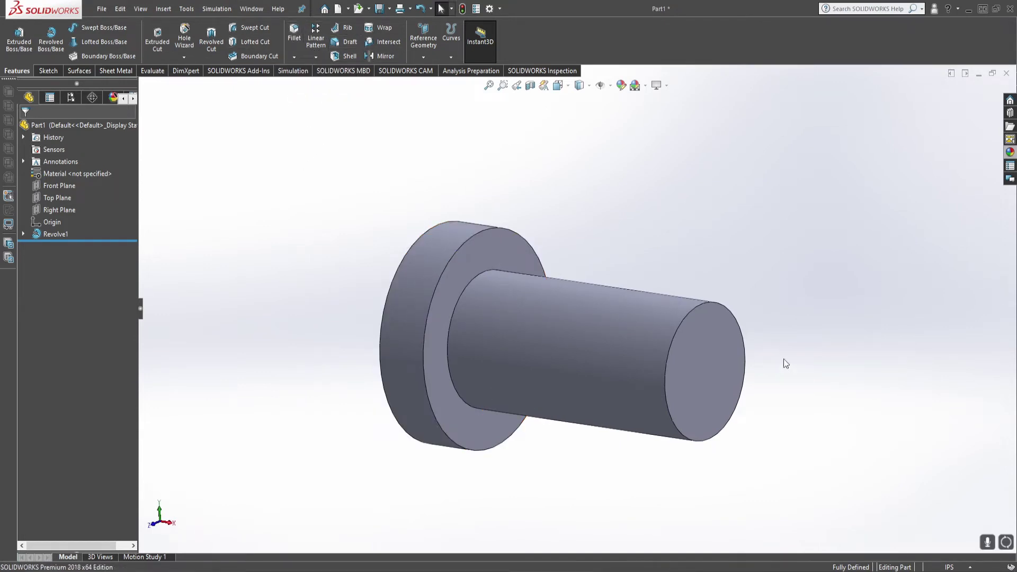
click(702, 305)
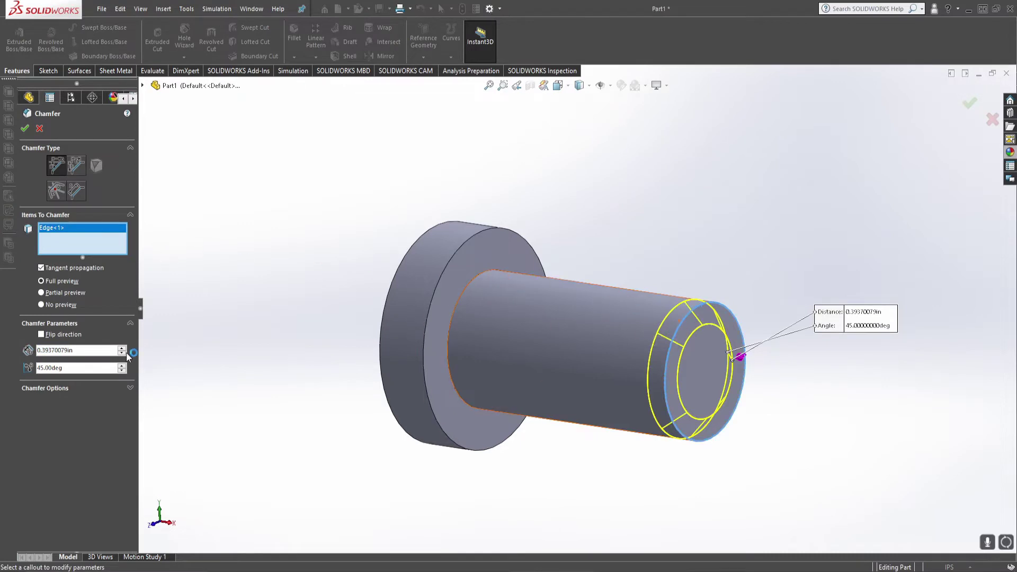
double_click(106, 353)
text(0.25)
key(Return)
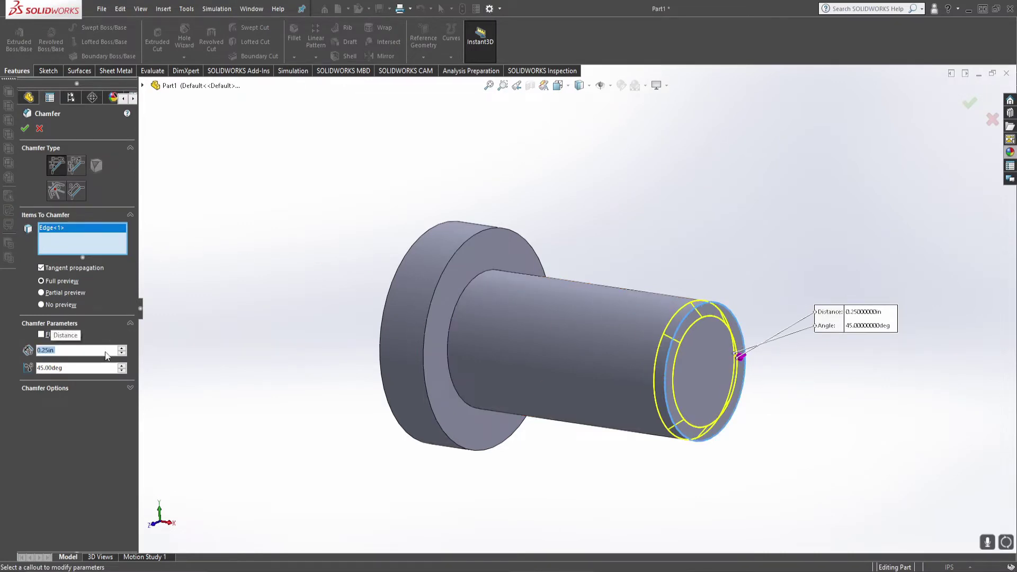
click(22, 126)
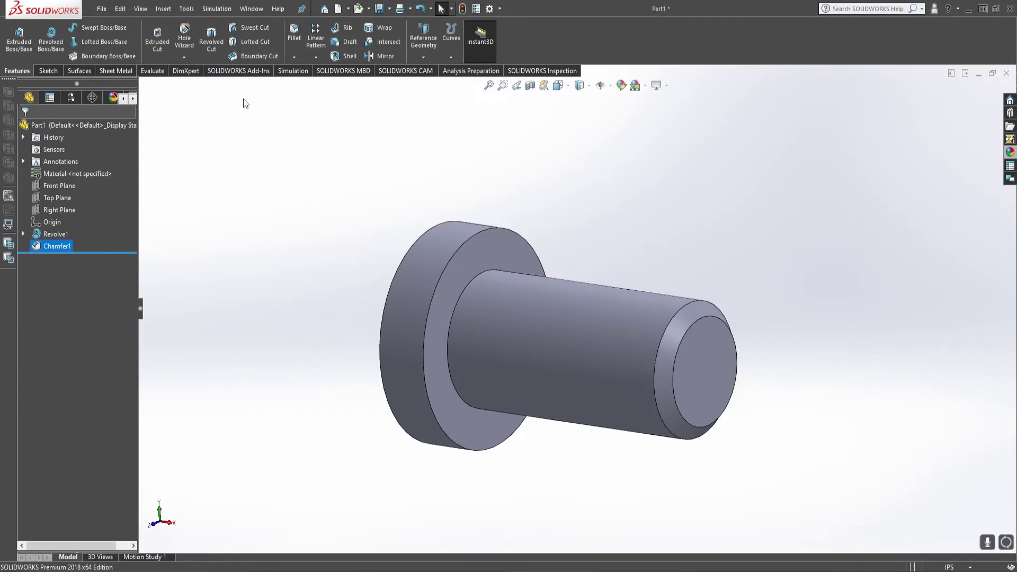
Start a helix/spiral curve and open its base circle sketch on the flat end face of the shank
click(163, 9)
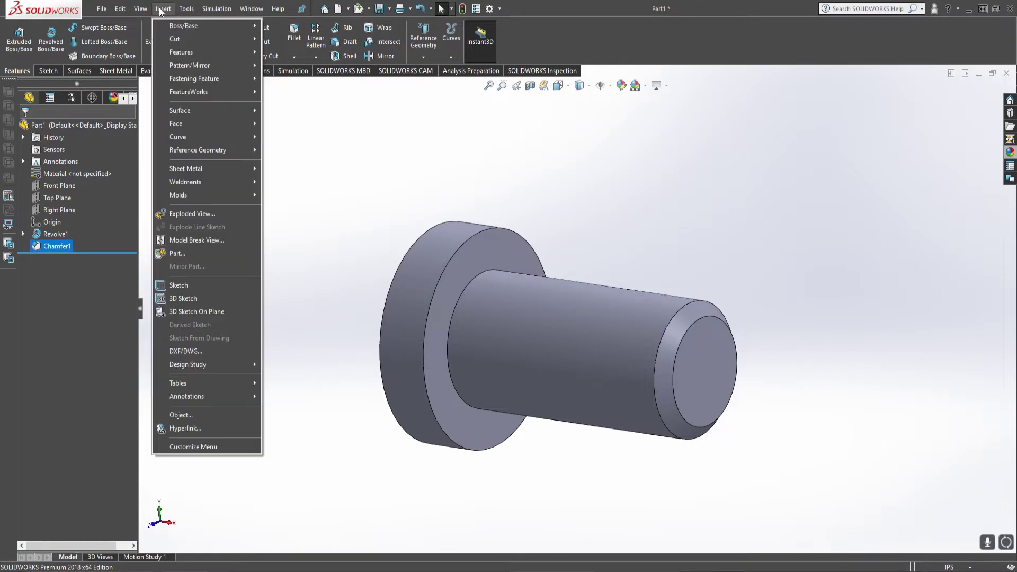
mouse_move(181, 137)
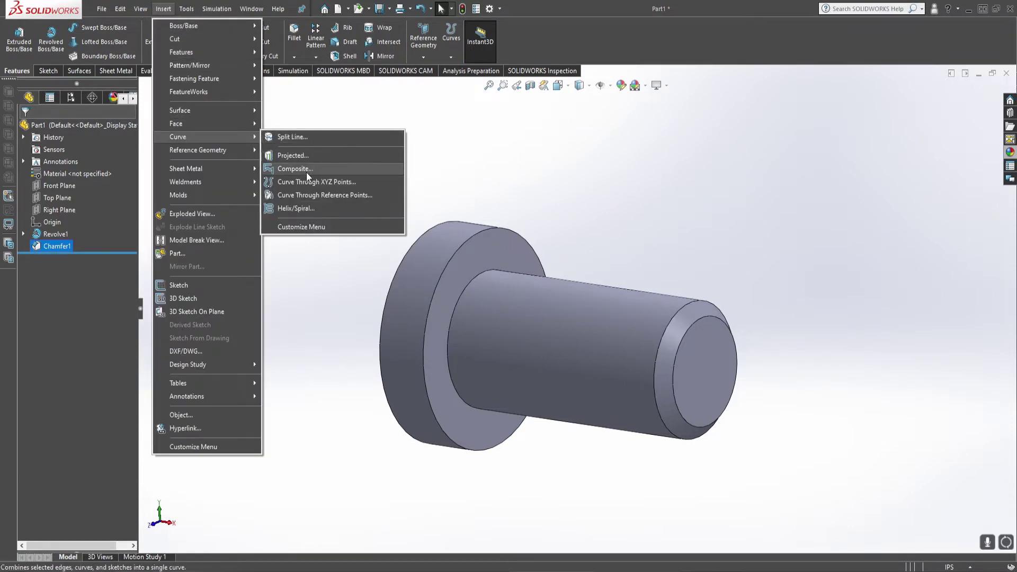
click(363, 207)
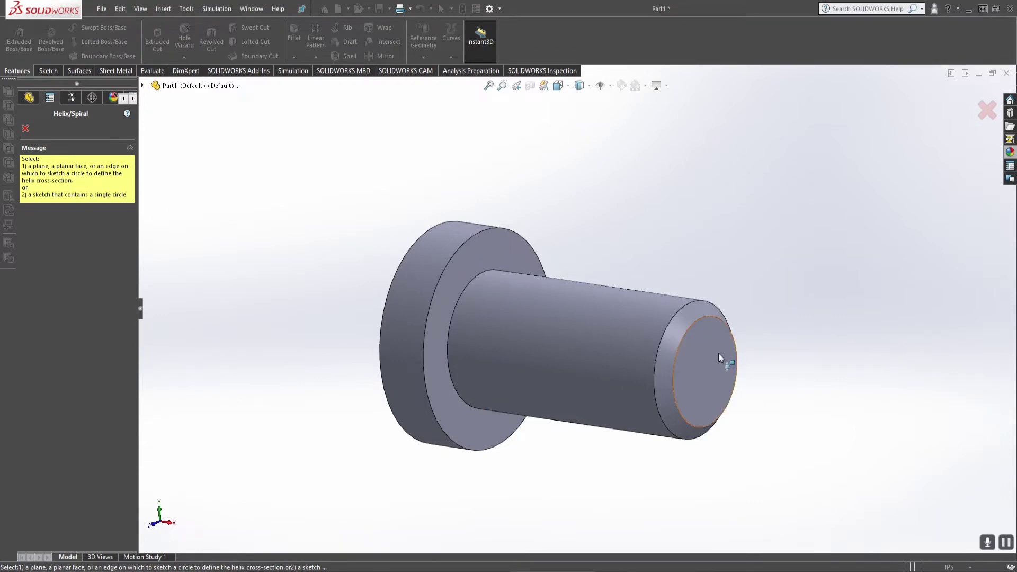
click(674, 356)
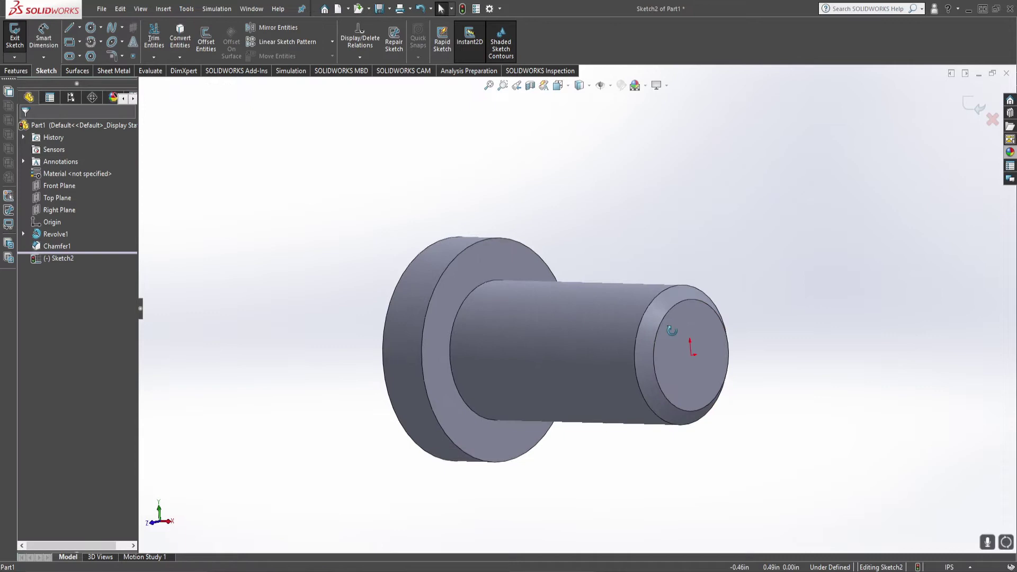
middle_drag(626, 325, 644, 351)
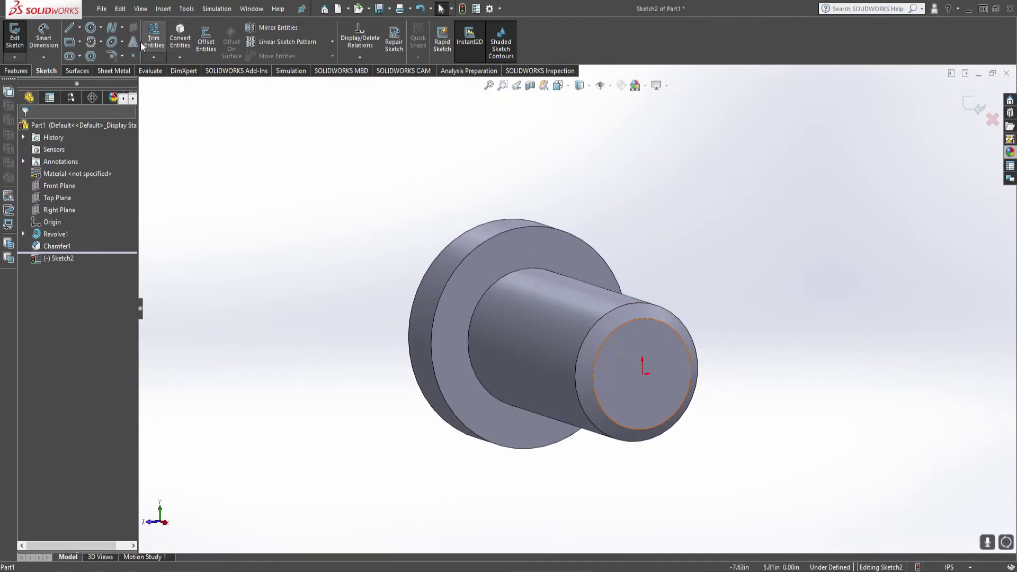
Convert the chamfer's outer circular edge into the helix base circle and finish the sketch
click(92, 29)
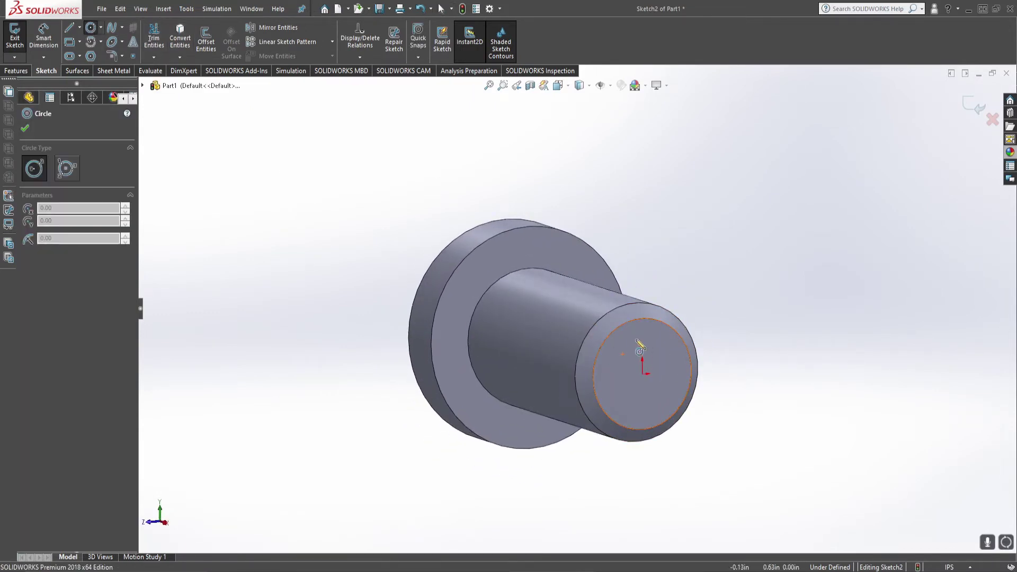
key(Escape)
click(188, 40)
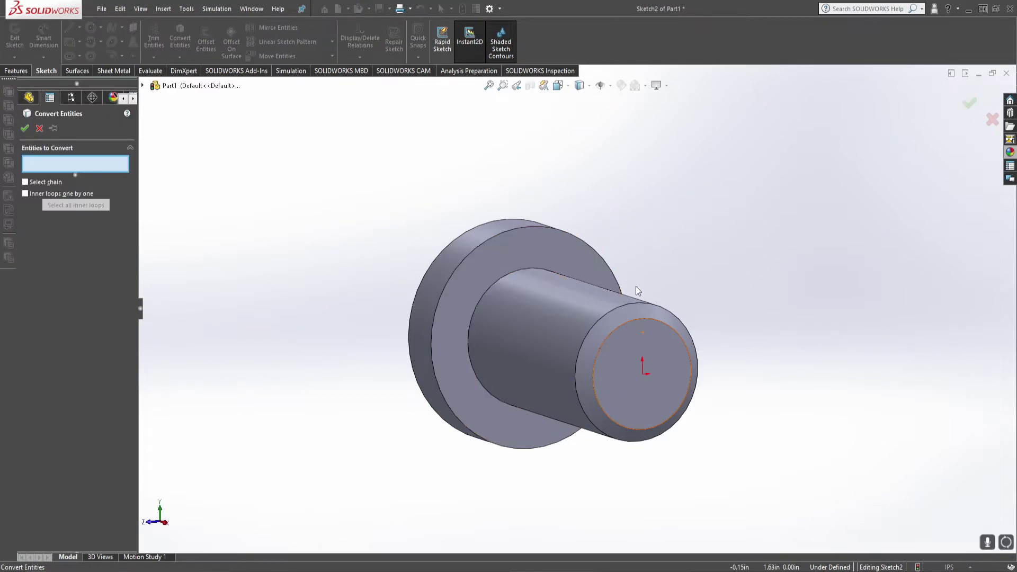
click(628, 307)
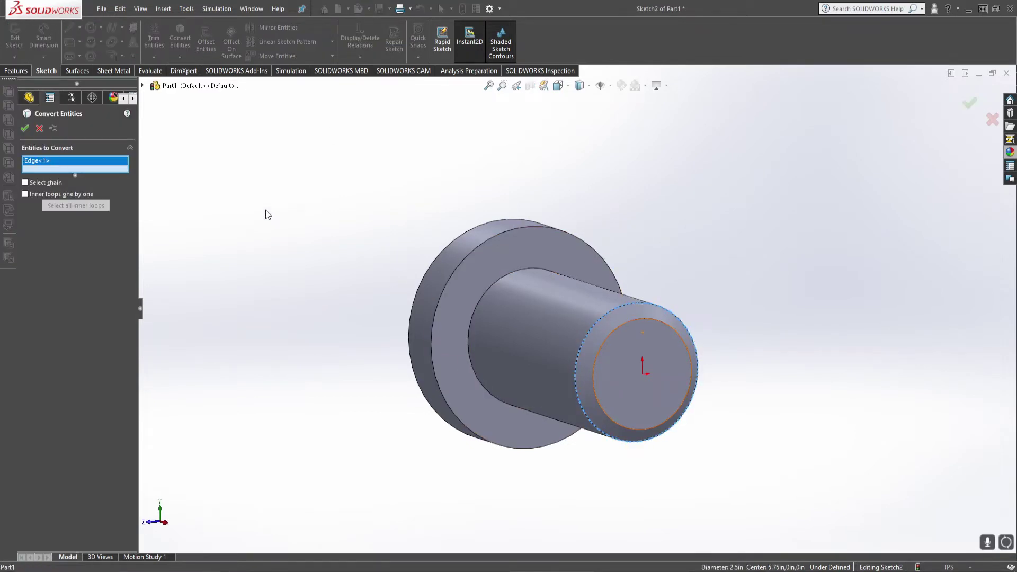
click(24, 128)
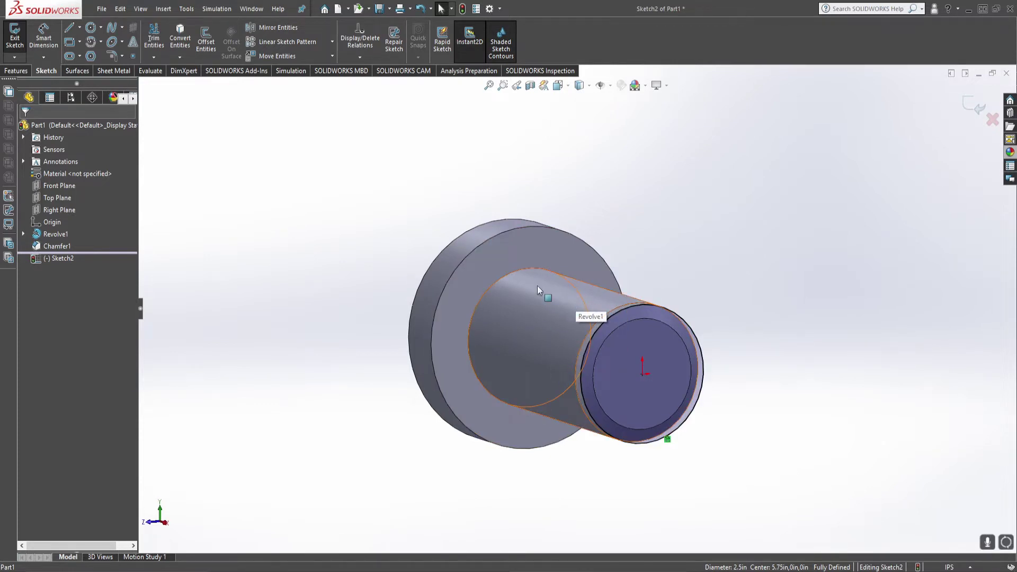
click(14, 37)
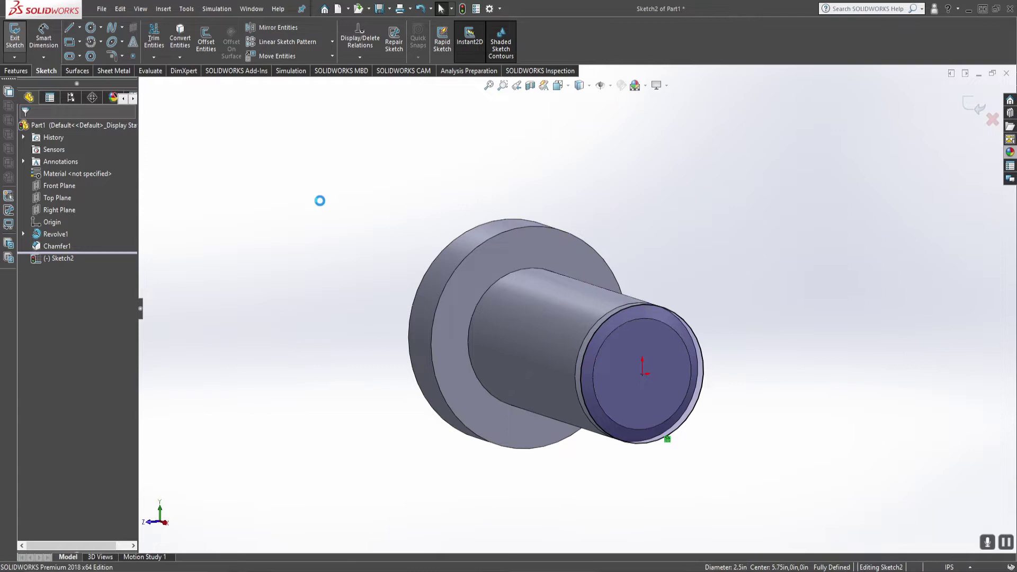
Set the helix pitch to 0.25 in and reverse its direction so it runs along the shank towards the head
middle_drag(485, 294, 715, 349)
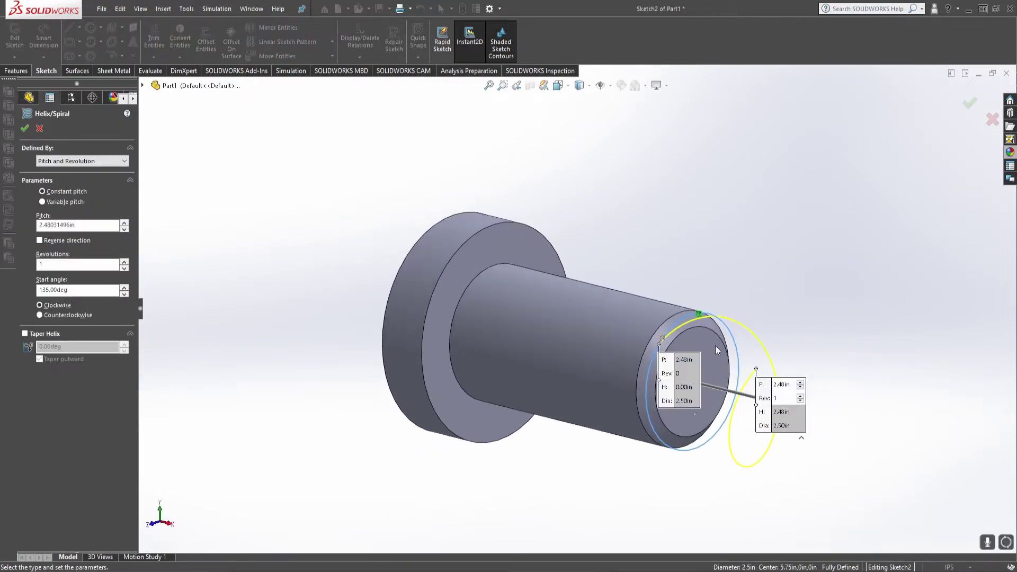
double_click(104, 225)
key(BackSpace)
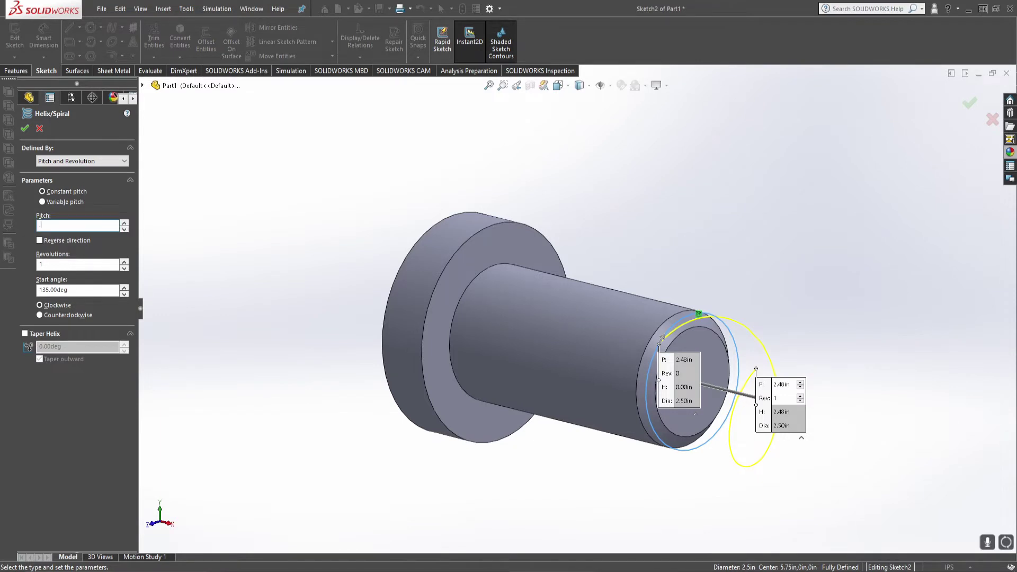
key(Tab)
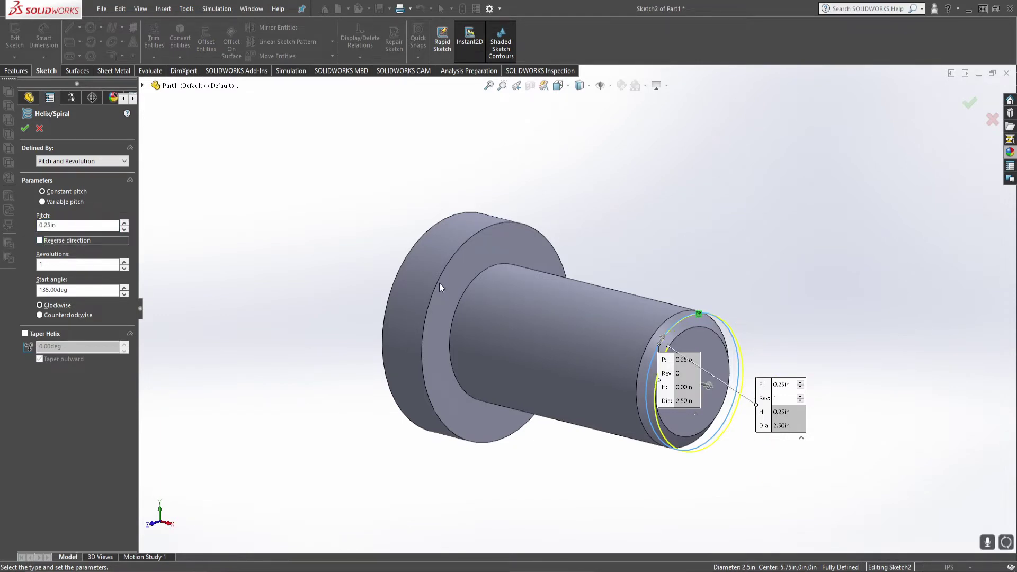
middle_drag(440, 288, 287, 261)
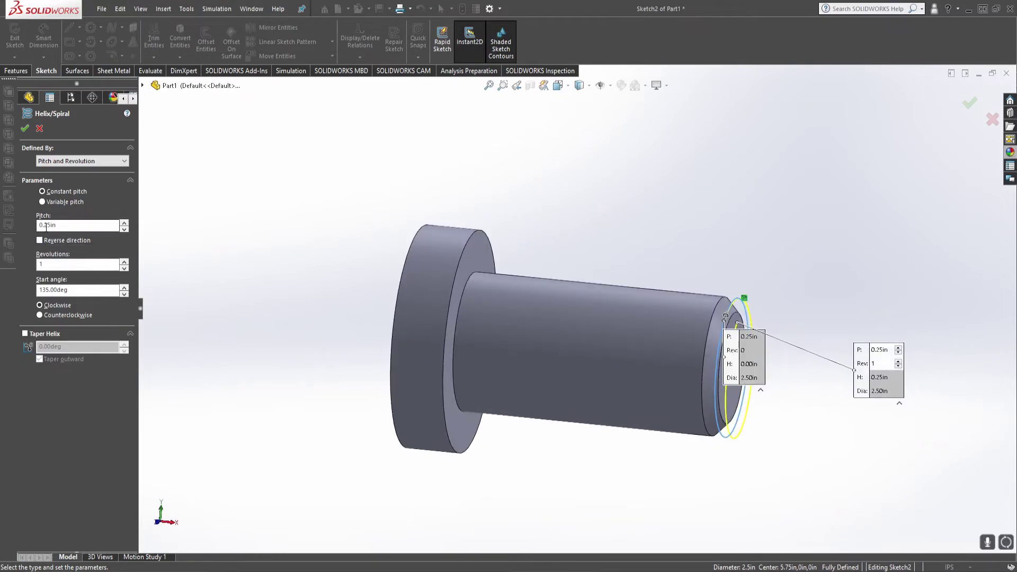
key(space)
Set the helix start angle to 90 degrees and check the start point at the chamfered end
middle_drag(381, 312, 351, 318)
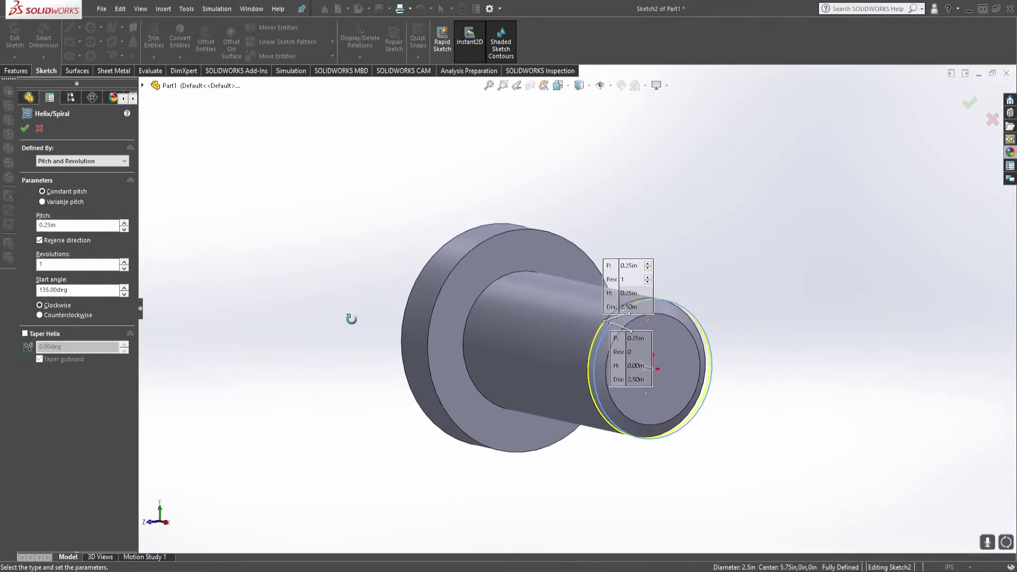
middle_drag(649, 317, 613, 362)
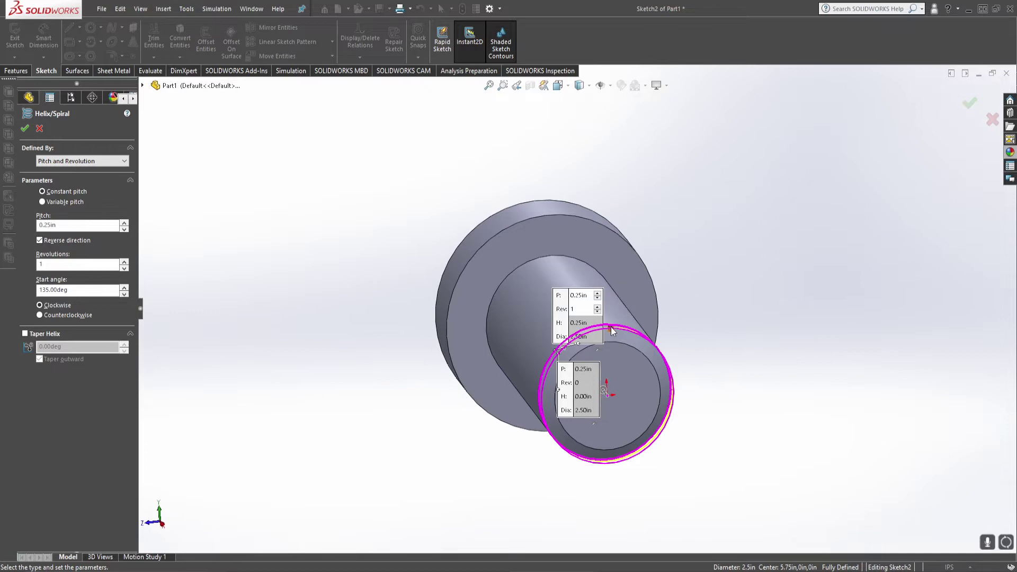
double_click(80, 291)
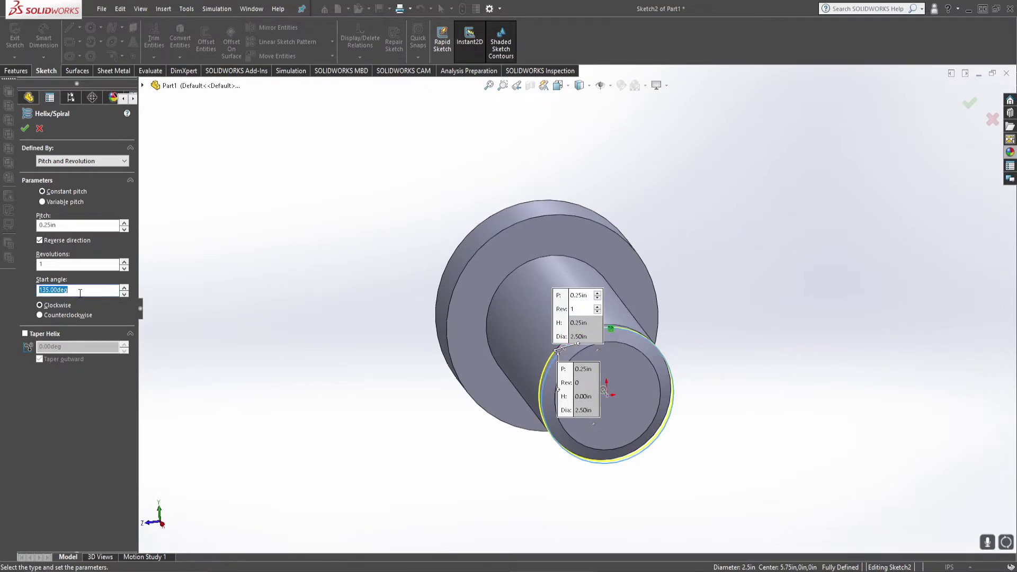
text(90)
key(Return)
scroll(669, 341, down, 4)
middle_drag(545, 337, 551, 398)
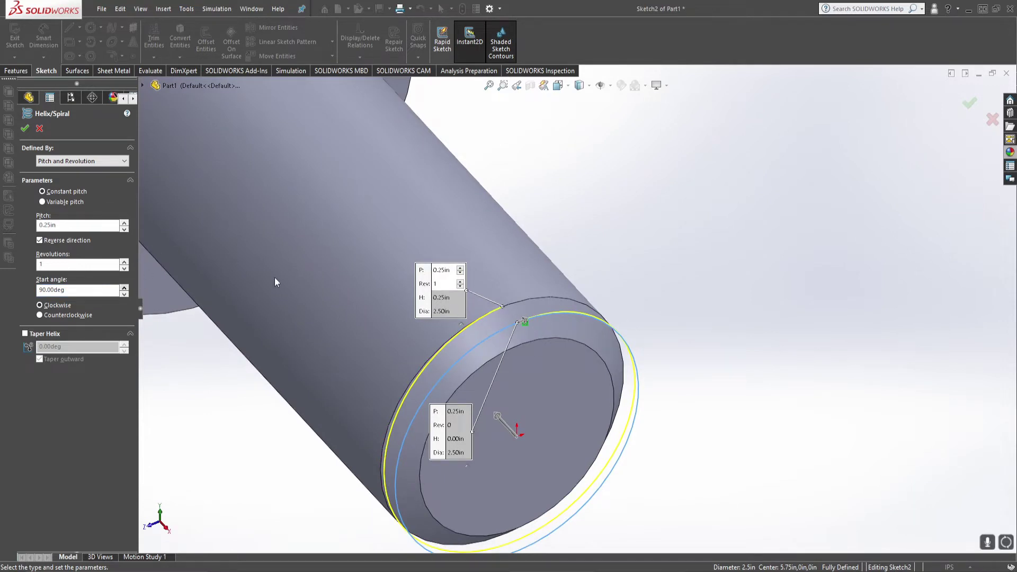
Keep the helix defined by pitch and revolution, try 10 and 20 revolutions, and inspect where it ends near the head
scroll(275, 282, up, 2)
middle_drag(256, 306, 288, 254)
click(109, 163)
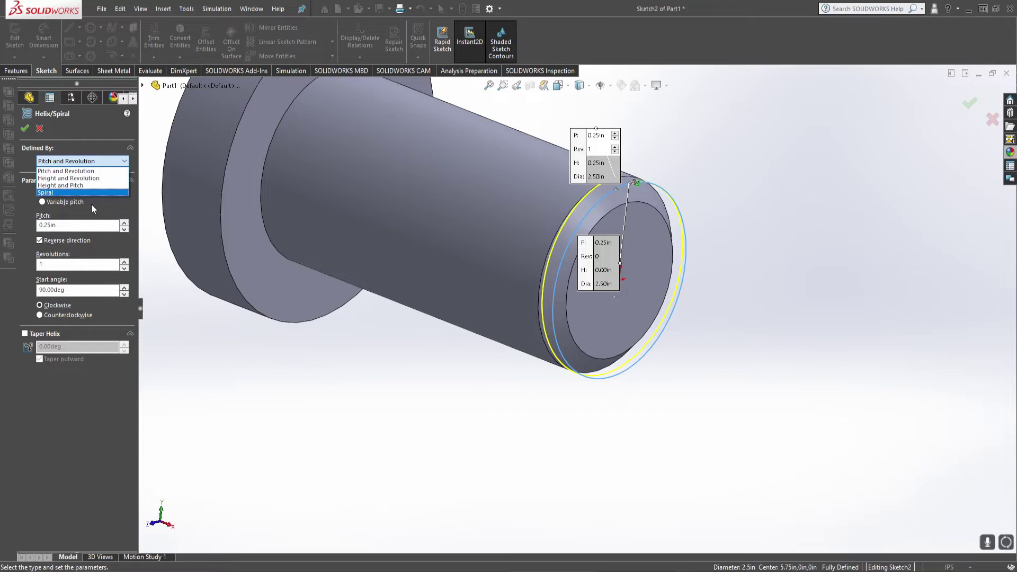
click(173, 313)
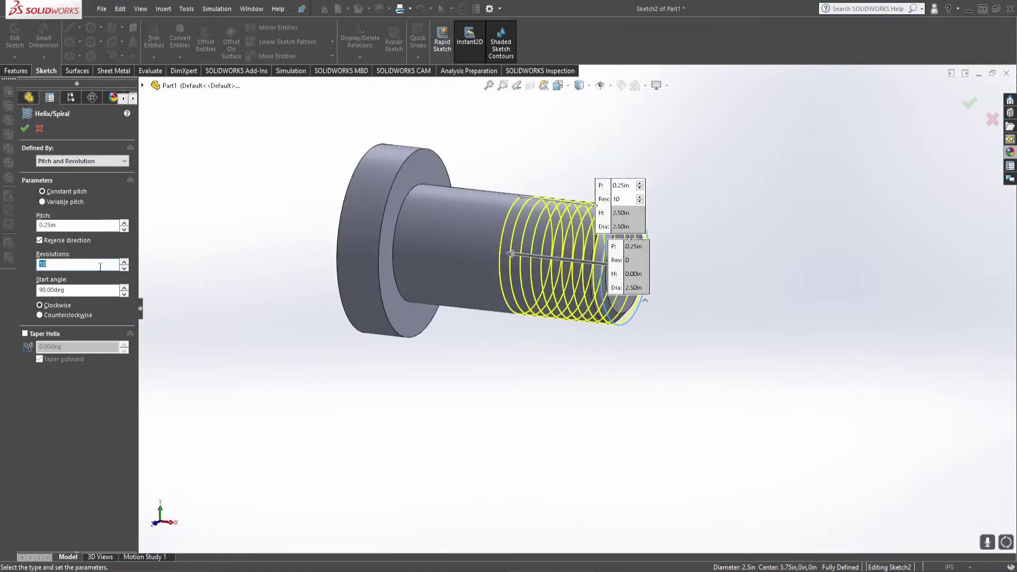
key(Tab)
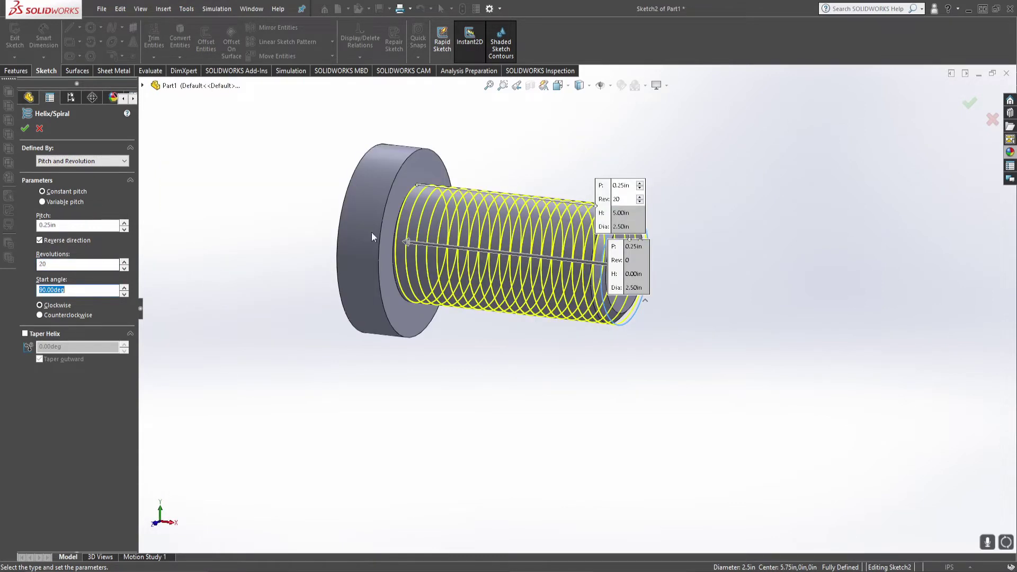
scroll(371, 236, down, 3)
middle_drag(365, 250, 375, 225)
scroll(375, 224, down, 1)
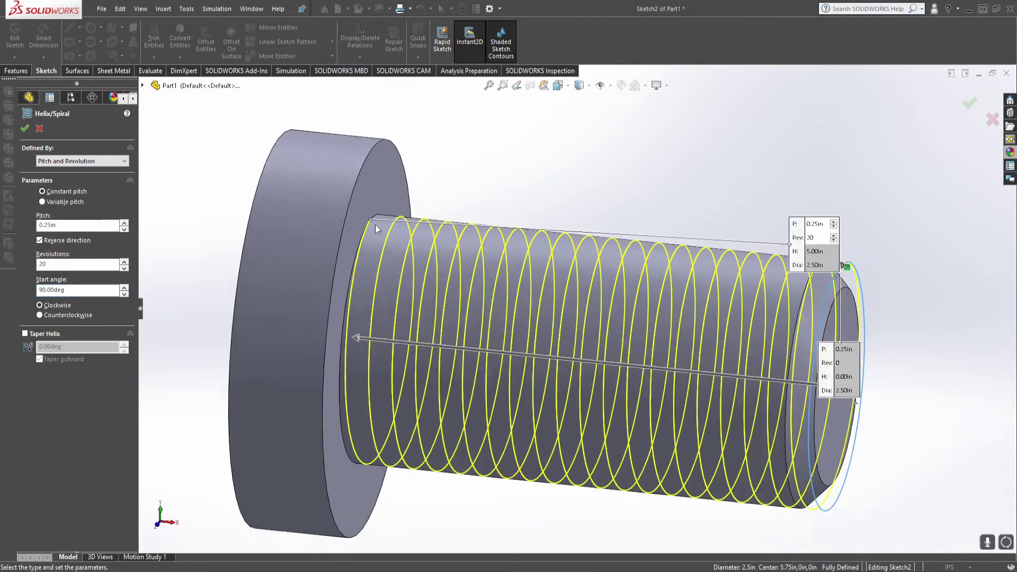
scroll(375, 225, down, 2)
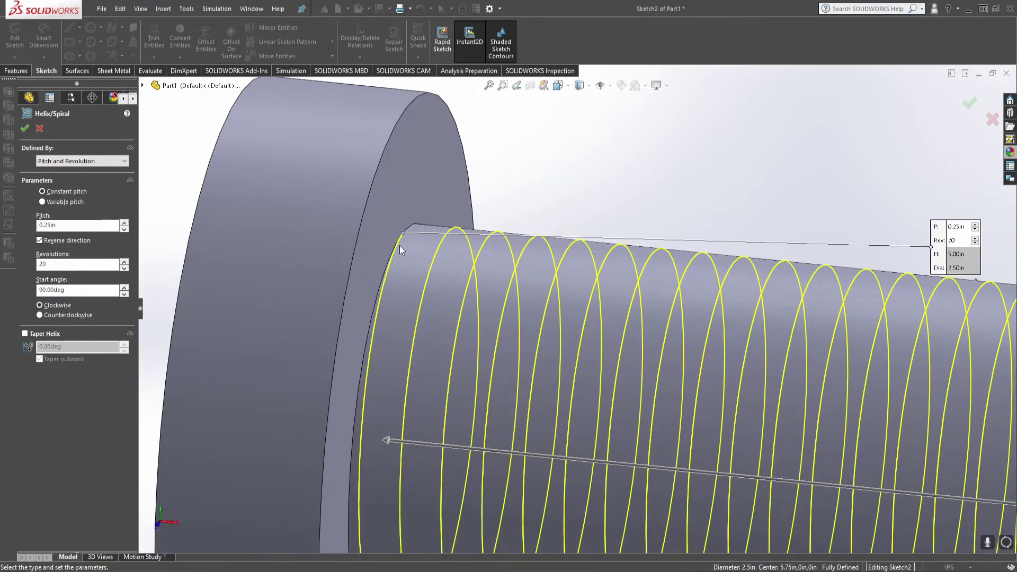
Set the helix to 19.5 revolutions and accept the curve
scroll(404, 233, up, 5)
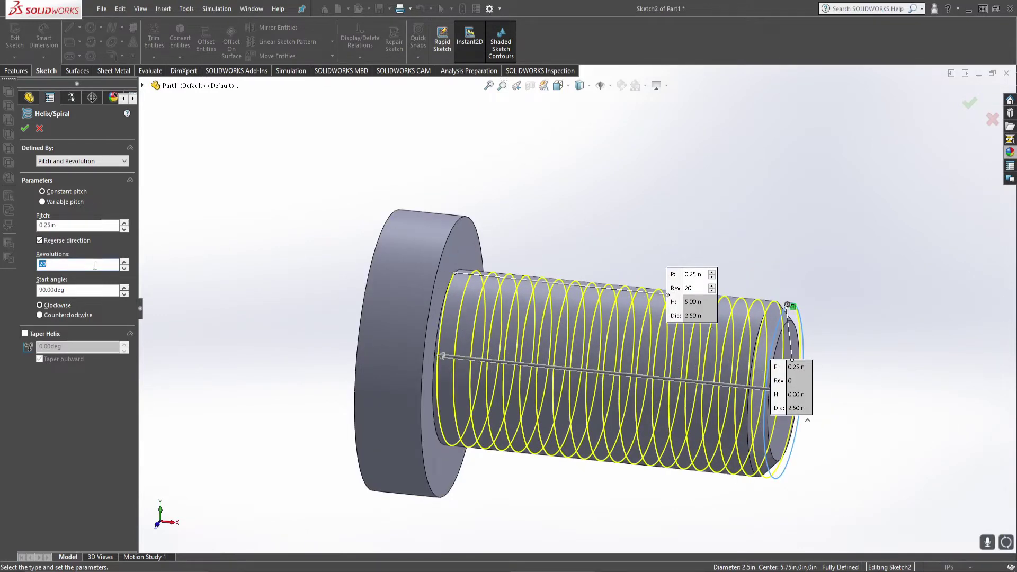
key(Tab)
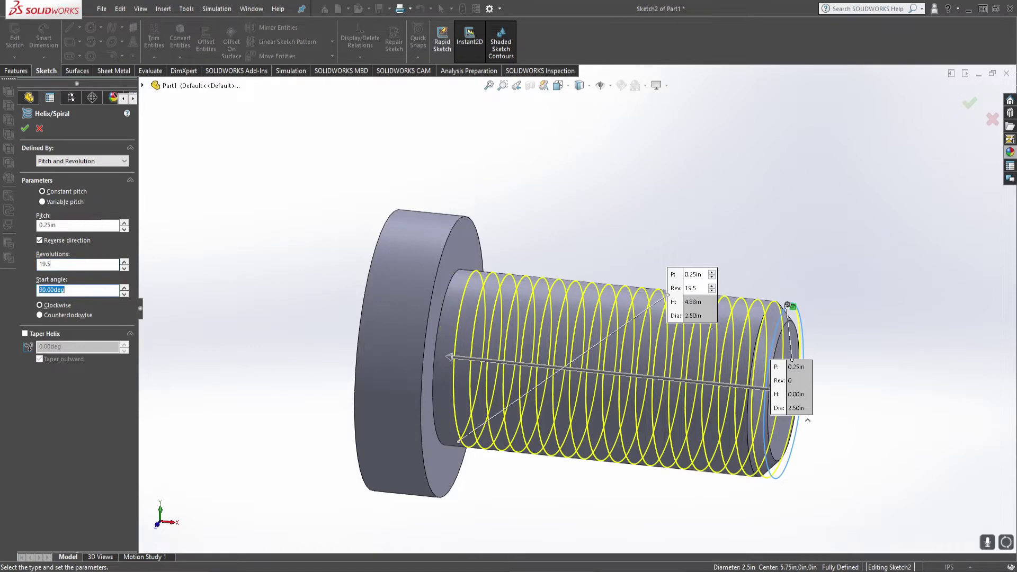
middle_drag(481, 401, 248, 269)
click(25, 128)
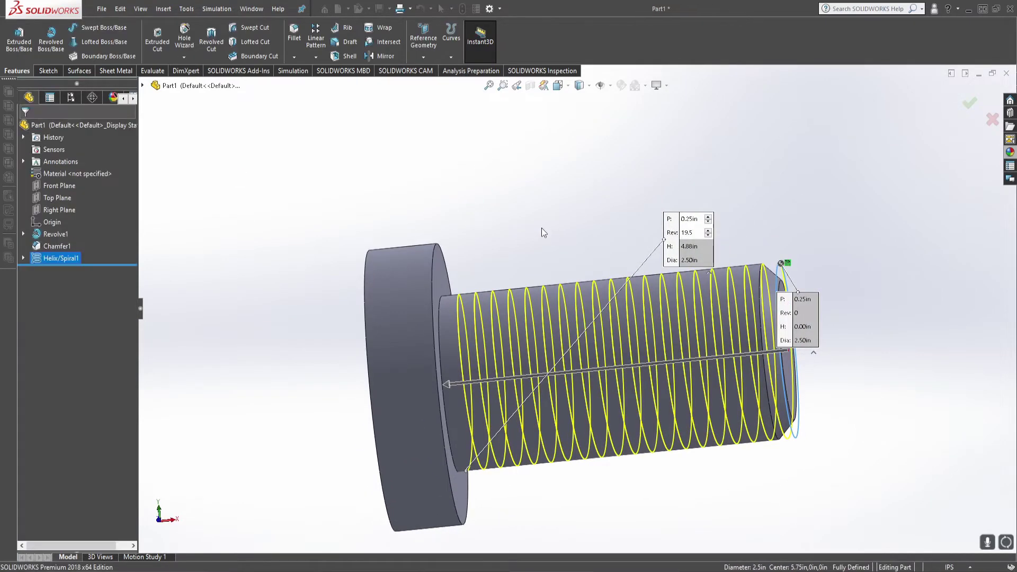
Orient the model to the front view and open a new sketch on the Front Plane
middle_drag(551, 220, 662, 273)
key(space)
click(370, 390)
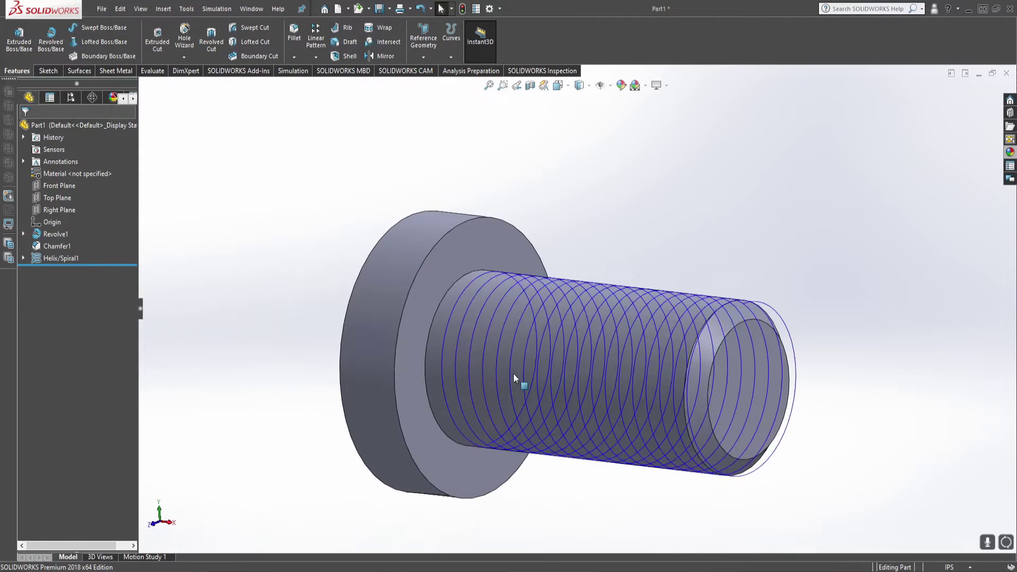
click(55, 71)
click(15, 32)
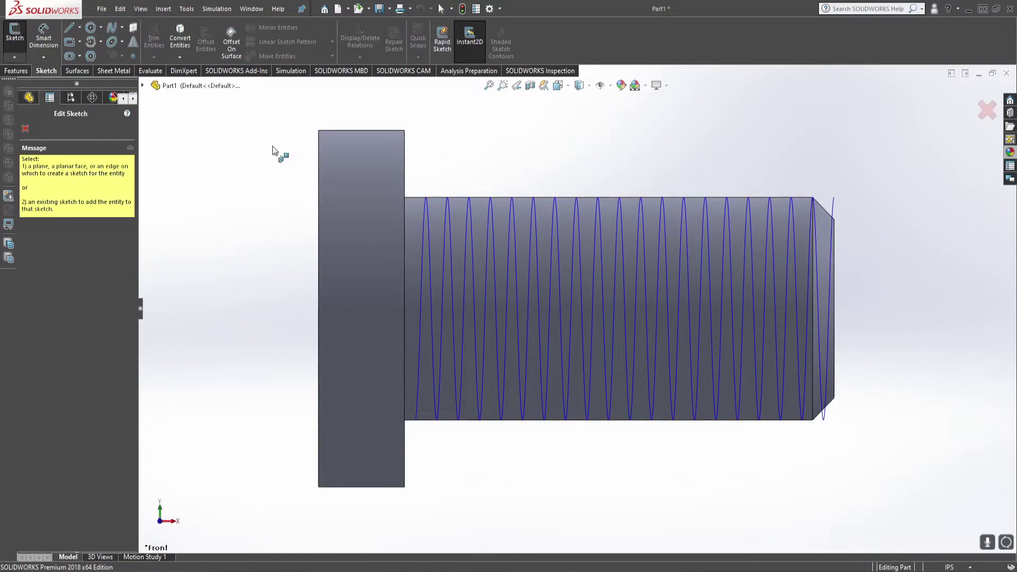
click(143, 86)
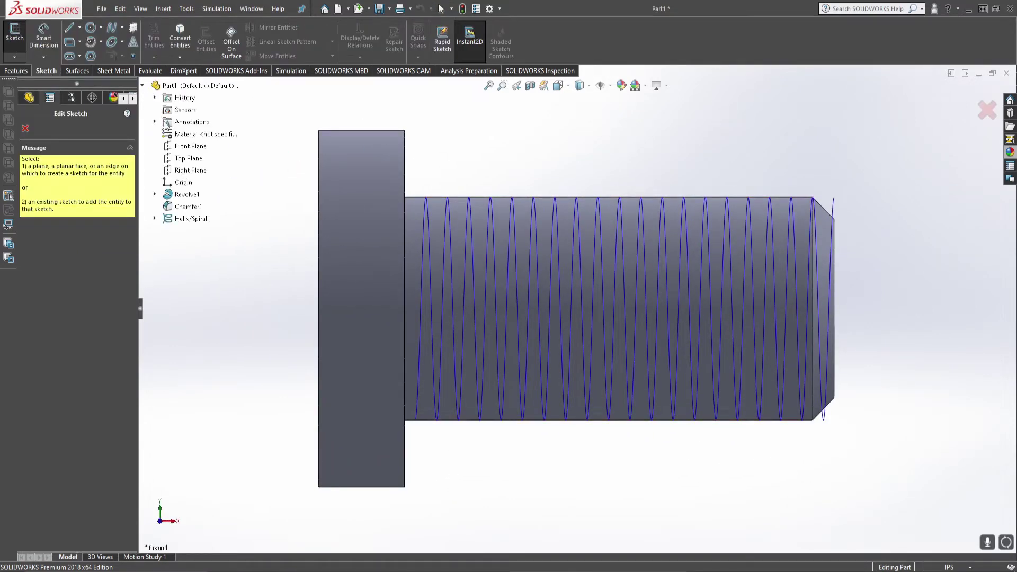
click(207, 147)
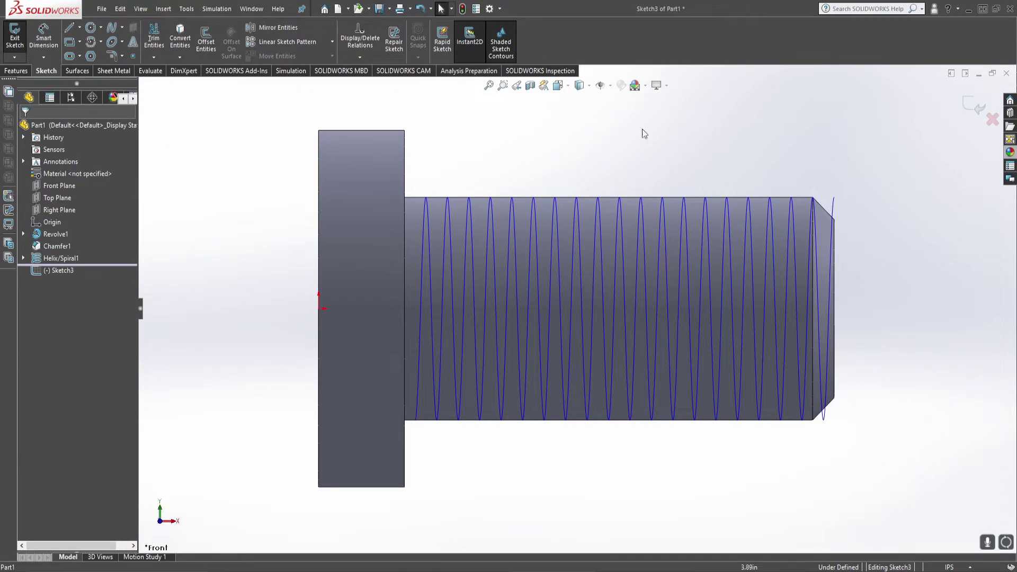
Draw a horizontal construction line of infinite length through the origin along the bolt's axis
click(69, 27)
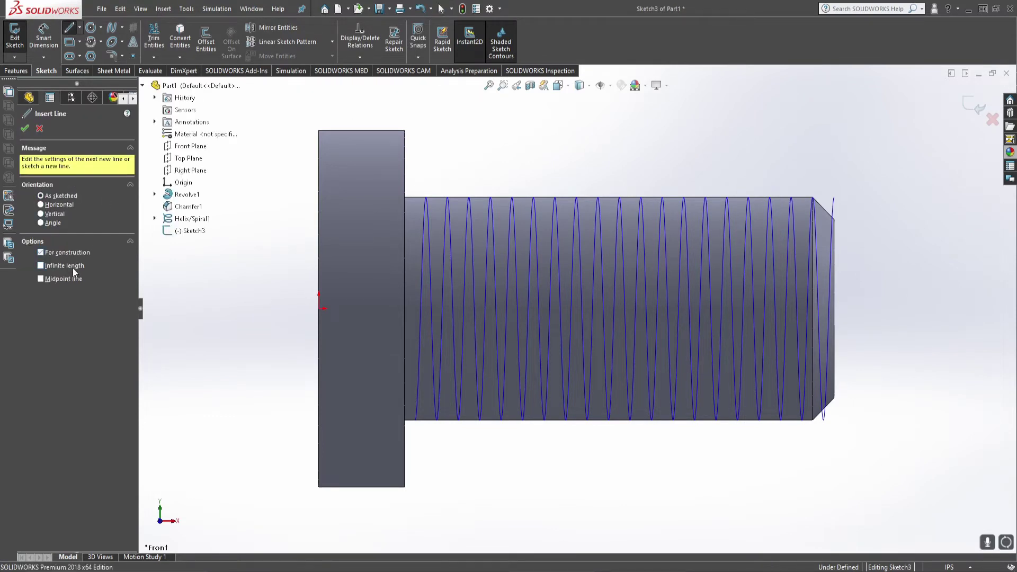
click(73, 267)
click(319, 308)
click(300, 308)
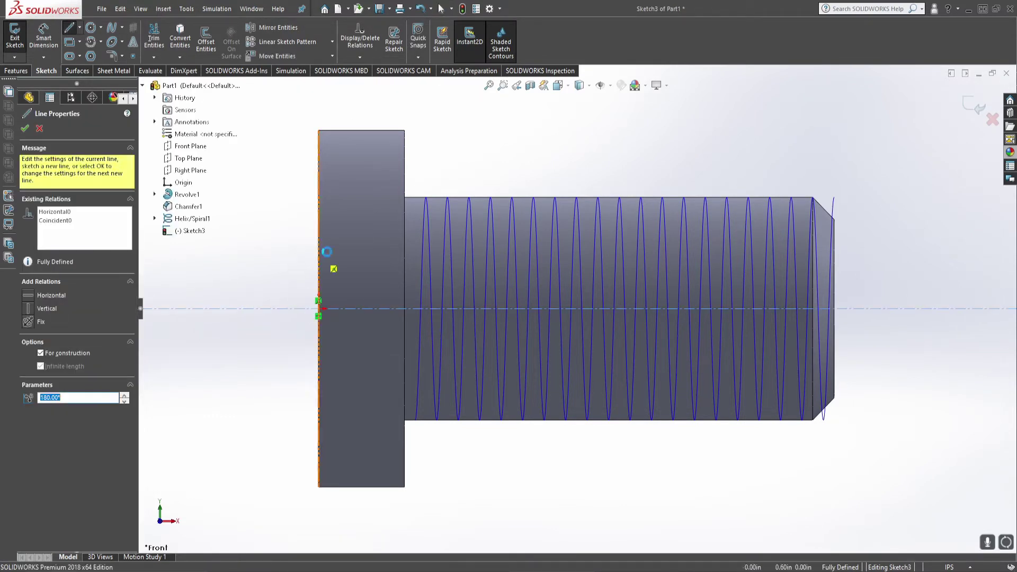
key(Escape)
Draw a vertical construction line of infinite length crossing the axis just beyond the chamfered end of the shank
scroll(693, 164, down, 4)
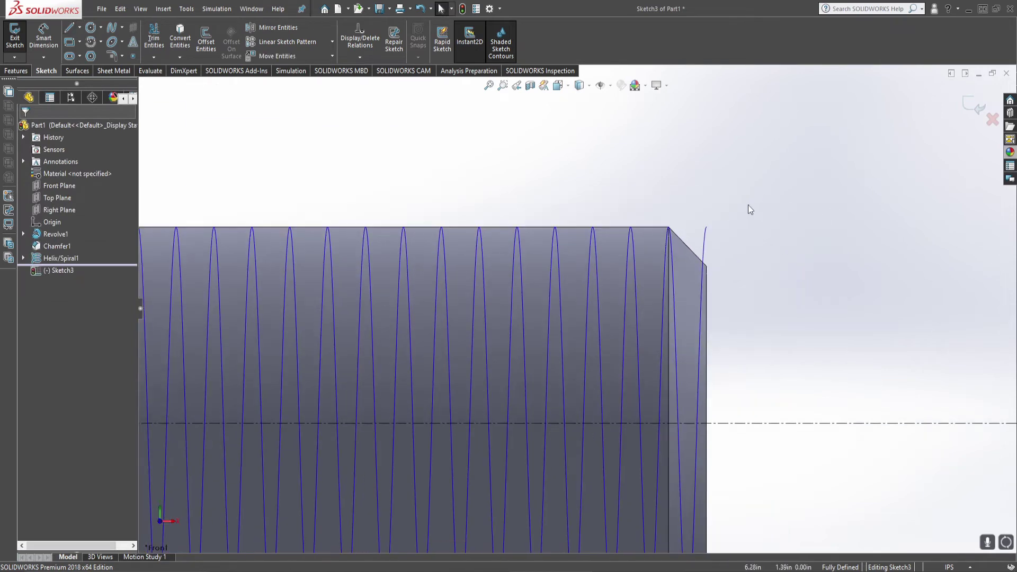
scroll(742, 206, down, 1)
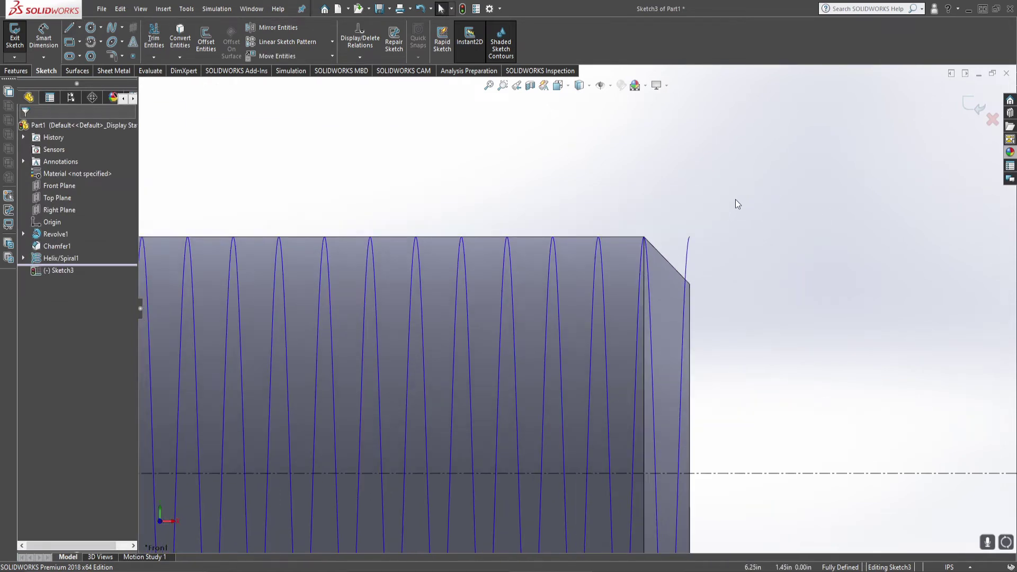
click(74, 29)
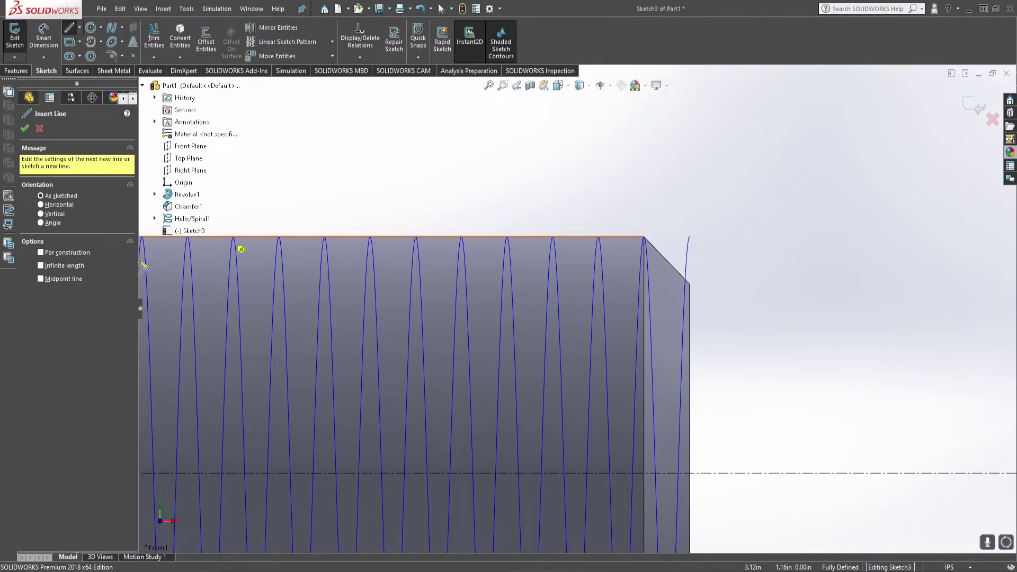
click(84, 252)
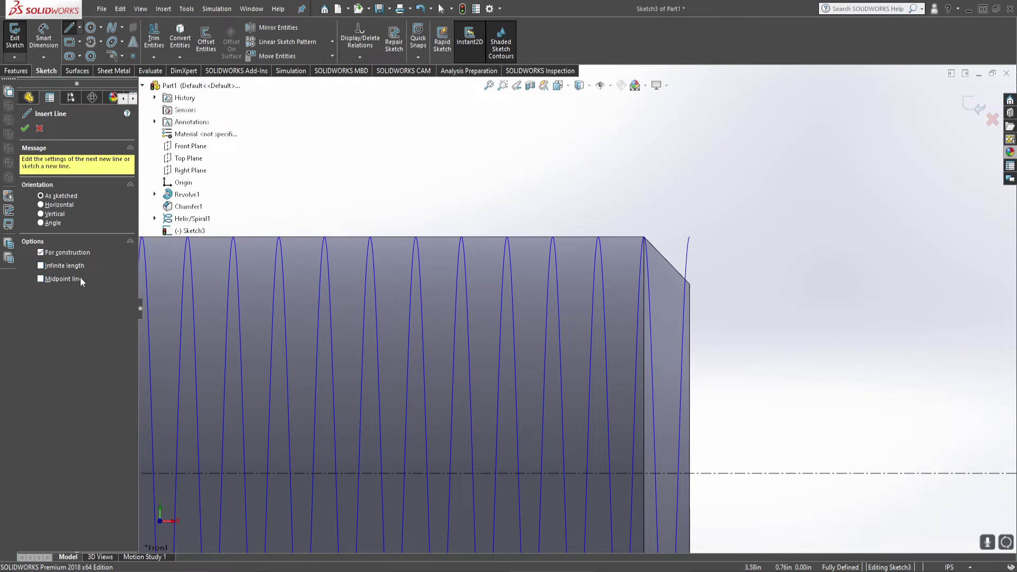
click(717, 472)
click(718, 449)
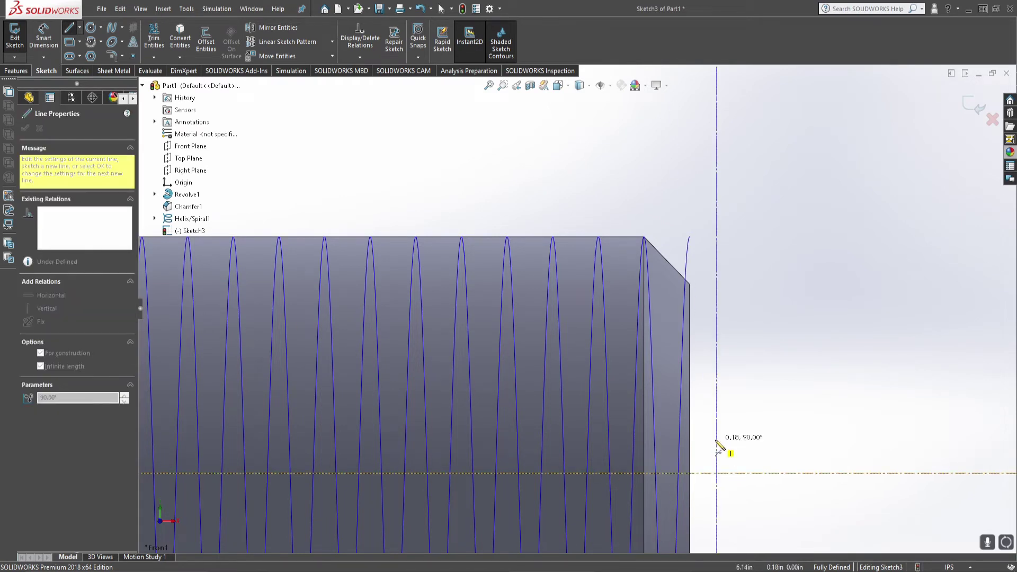
key(Escape)
Make the vertical construction line collinear with the flat end edge of the shank
click(717, 422)
ctrl+click(690, 419)
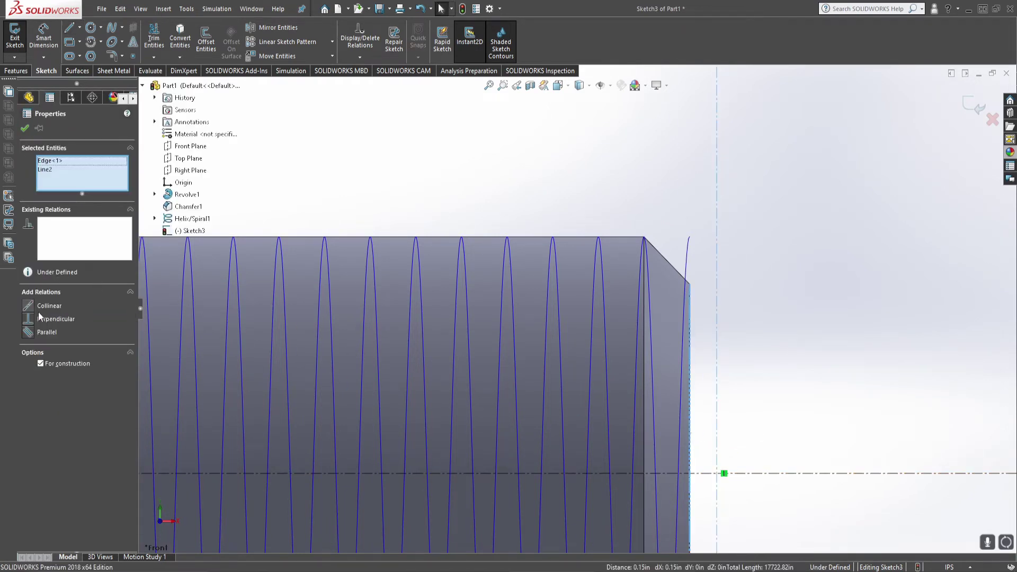
click(48, 306)
click(774, 154)
Sketch an open trapezoidal groove about 0.16 in deep beyond the shank, with horizontal segments of about 0.12, 0.14 and 0.13 in joined by slanted flanks
right_drag(775, 154, 720, 150)
click(707, 238)
click(729, 238)
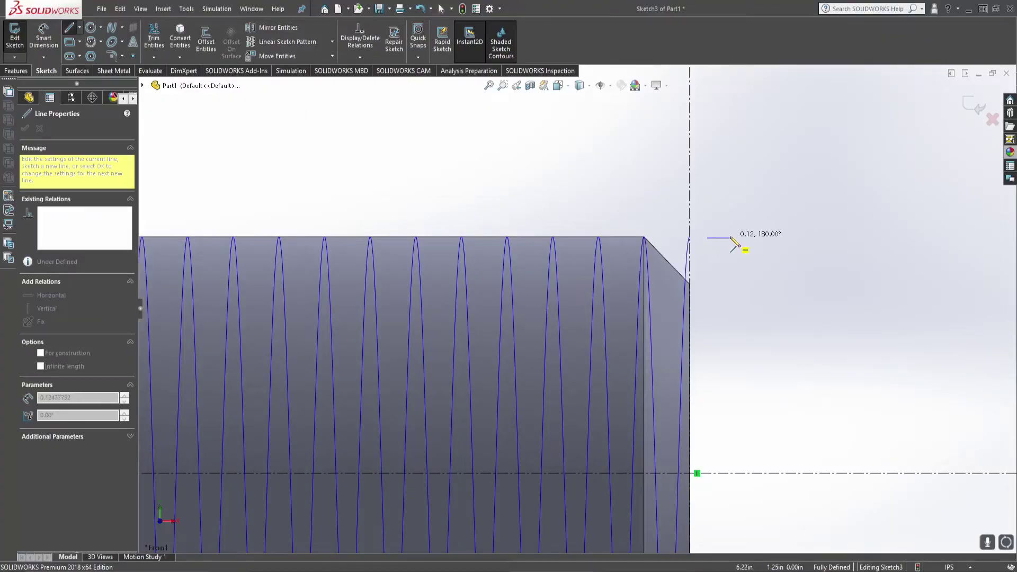
click(742, 269)
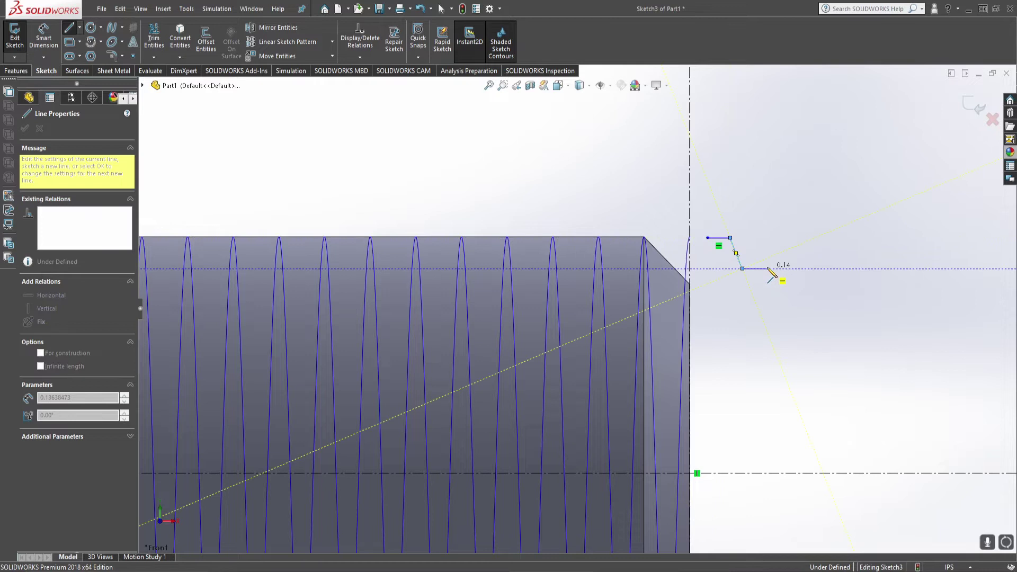
click(767, 268)
click(776, 237)
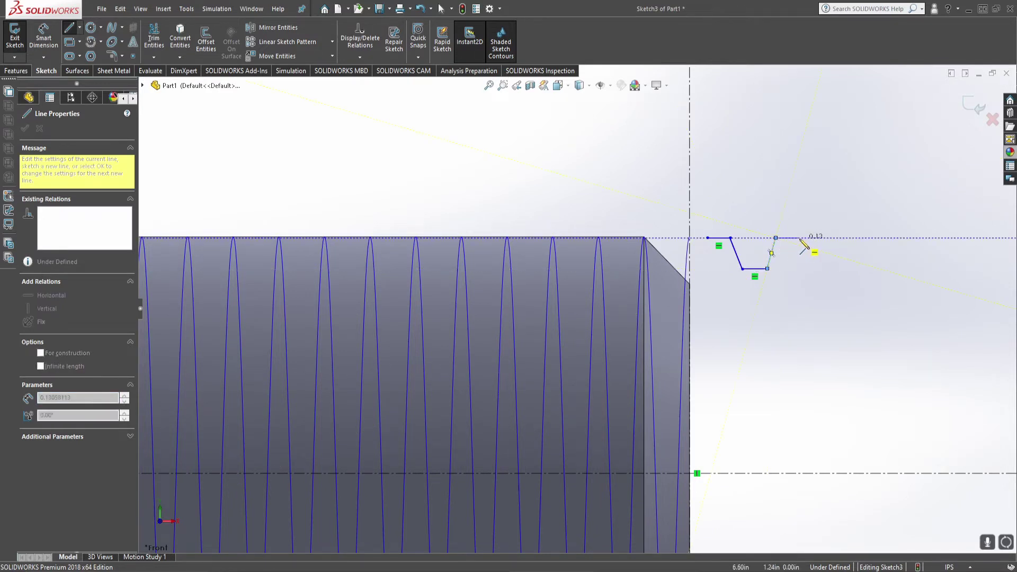
click(799, 237)
Dimension the angle between the two slanted flanks of the groove profile as 29°
right_drag(806, 270, 758, 227)
click(738, 255)
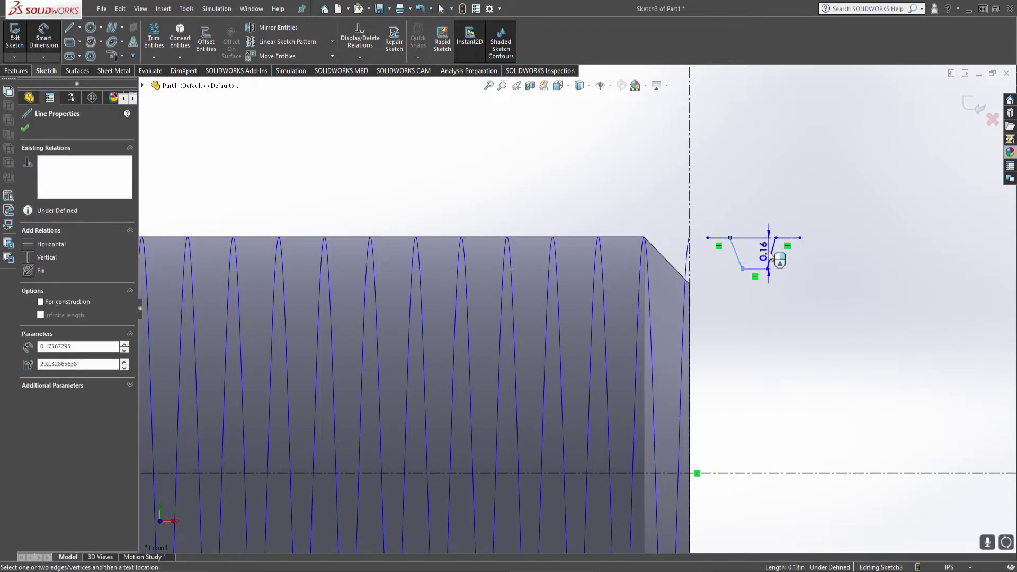
click(771, 255)
click(771, 221)
text(29)
key(Return)
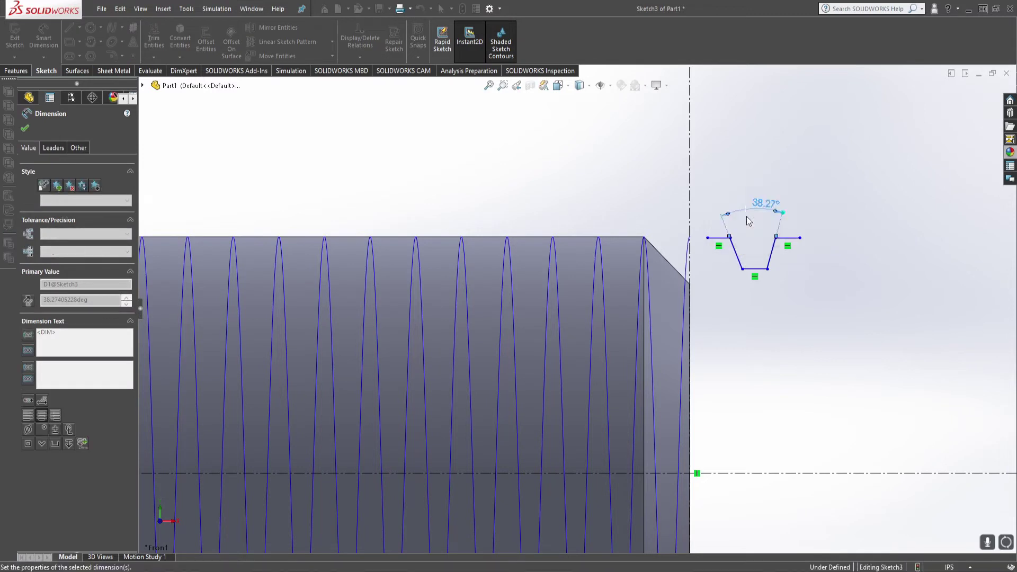
key(Escape)
Draw a vertical construction line downward from the midpoint of the groove's bottom segment
key(l)
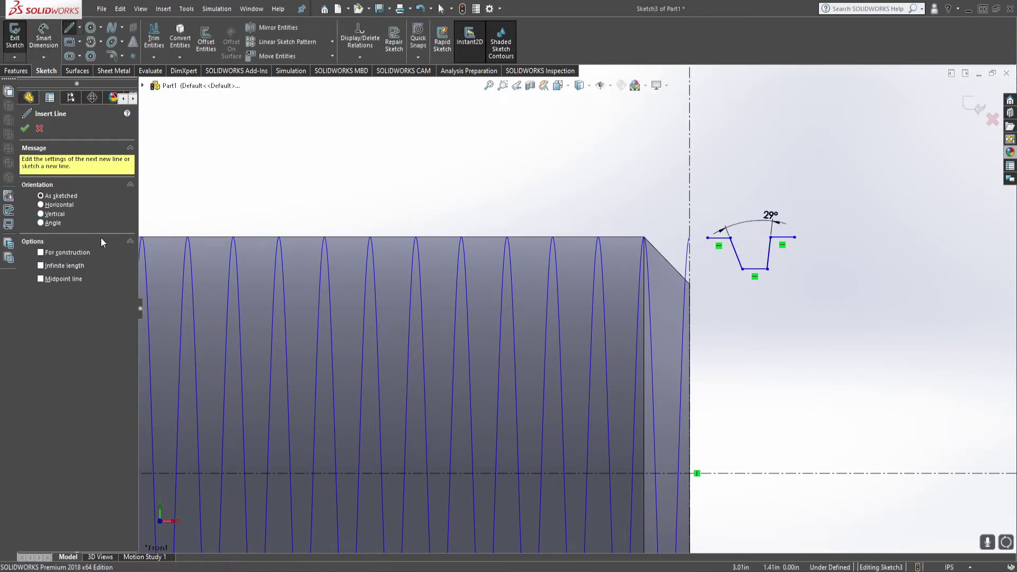
click(68, 254)
scroll(783, 265, up, 5)
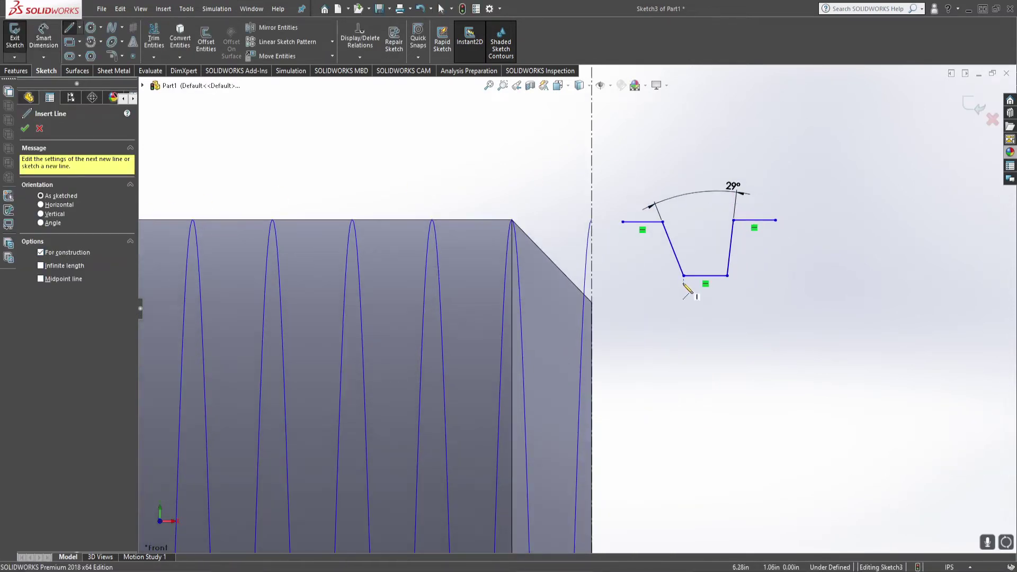
click(683, 279)
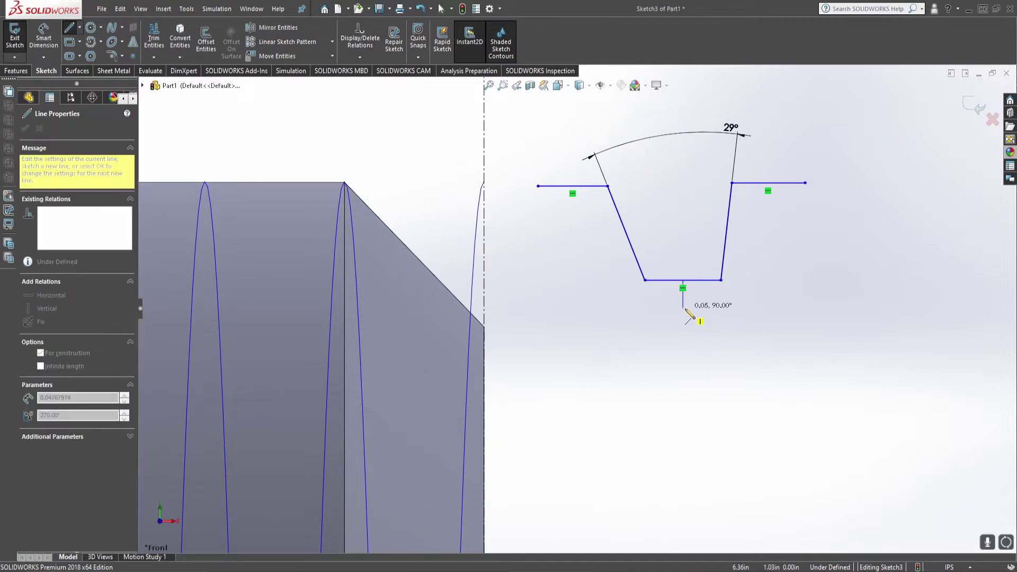
click(683, 348)
key(Escape)
Make the two slanted flanks symmetric about the vertical construction line below the groove
click(628, 238)
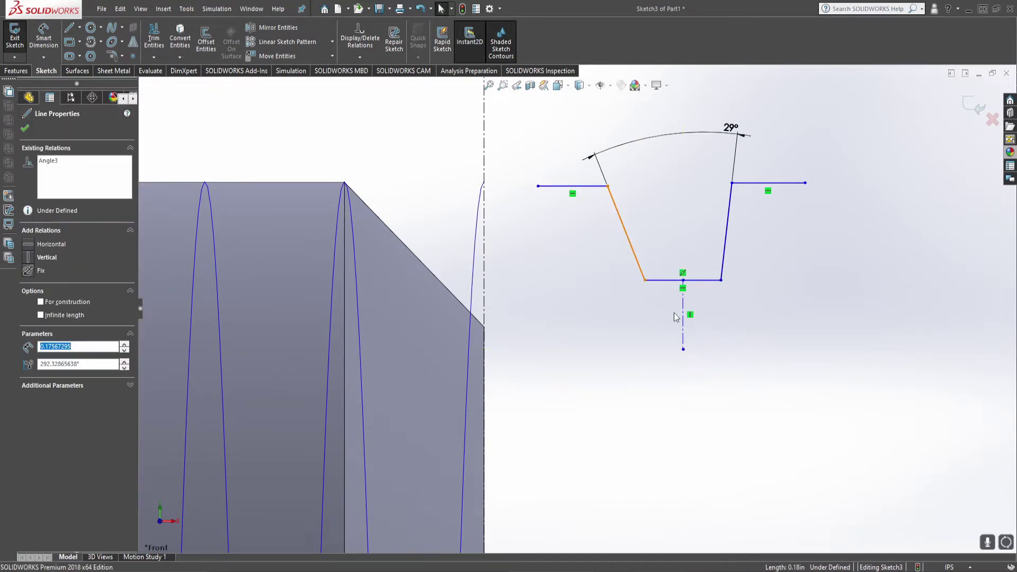
ctrl+click(682, 303)
ctrl+click(727, 239)
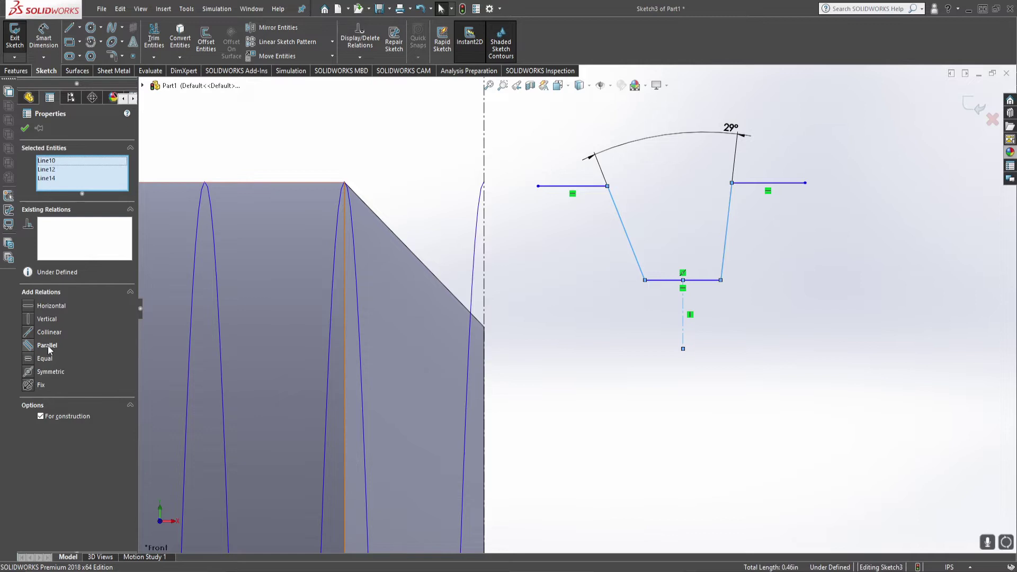
click(47, 372)
click(649, 358)
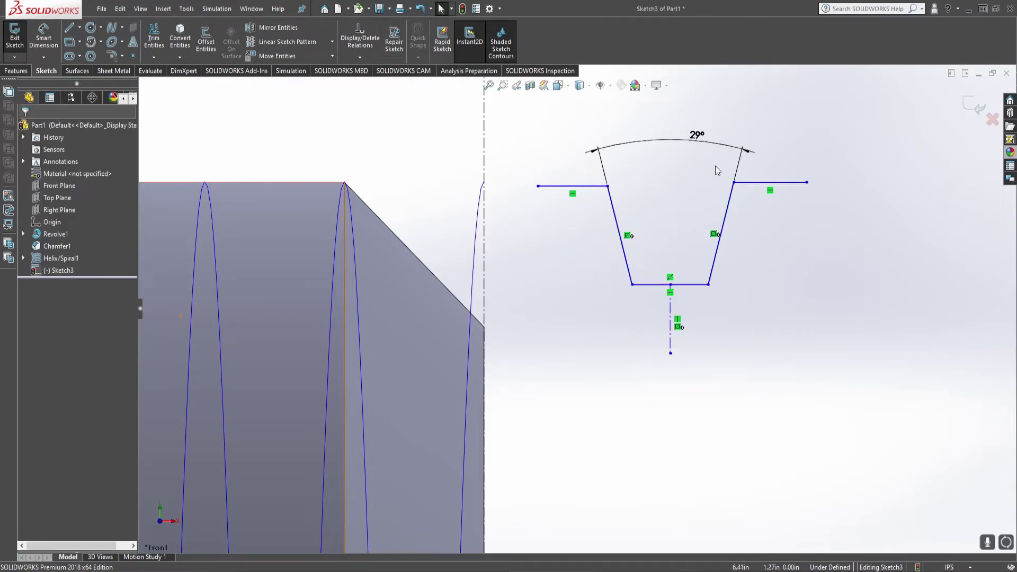
Convert the two upper horizontal segments on either side of the groove to construction geometry
right_drag(846, 248, 749, 248)
key(Escape)
click(577, 185)
ctrl+click(771, 186)
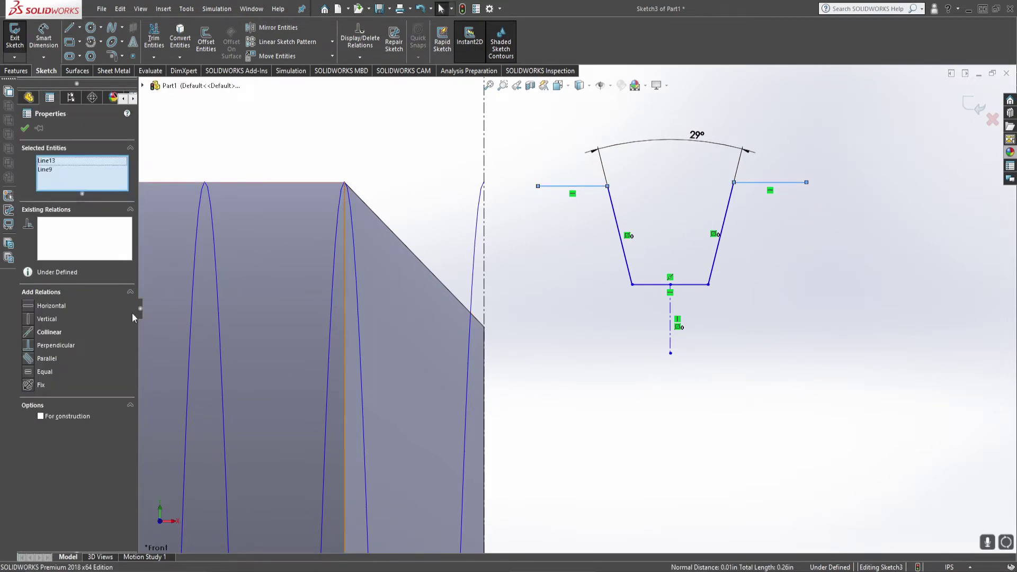
click(67, 416)
key(Escape)
Draw a slanted line about 0.18 in long down from the far right end of the upper horizontal segment and make it construction geometry
key(l)
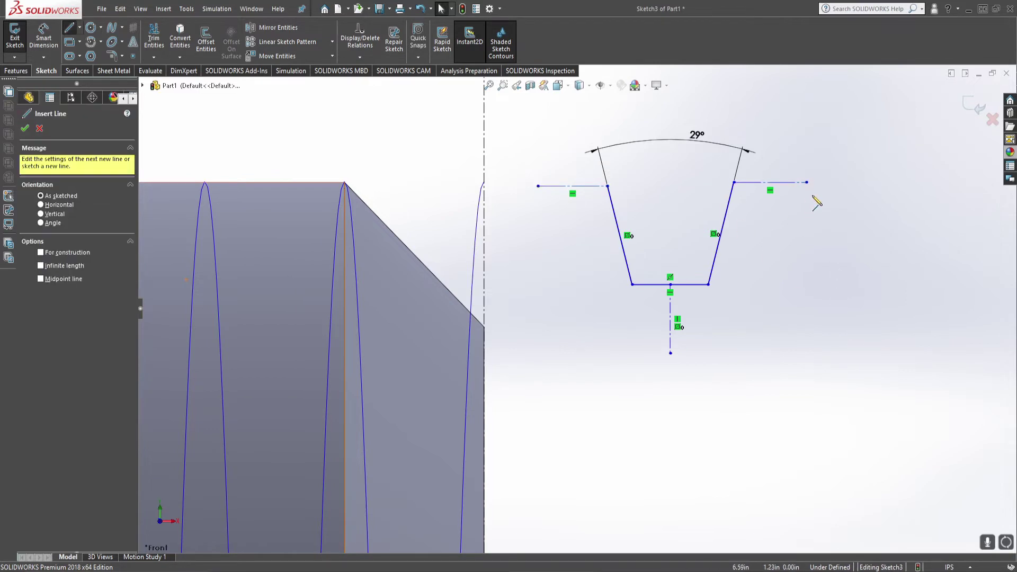
click(806, 182)
click(840, 279)
key(Escape)
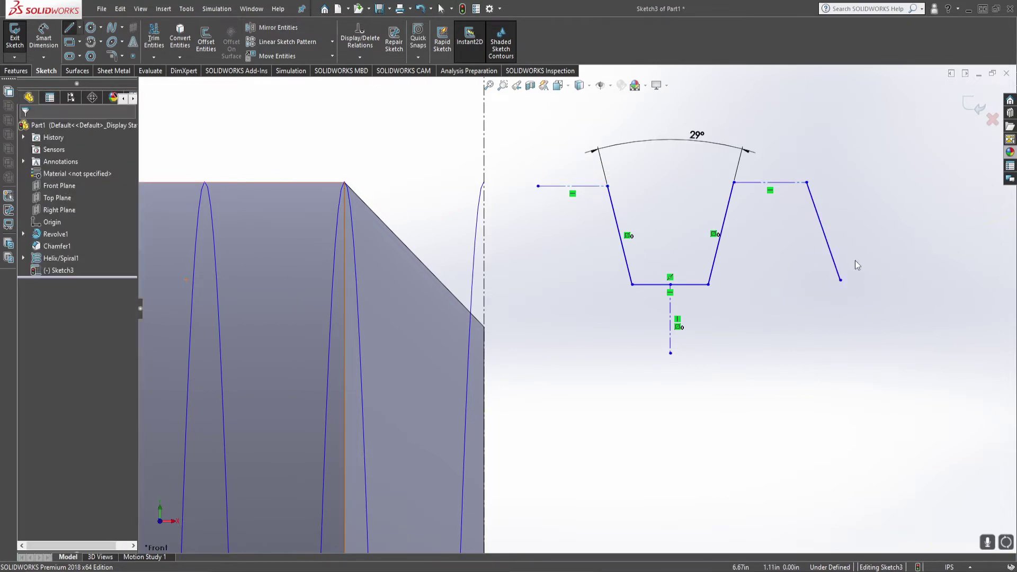
click(827, 244)
click(874, 211)
click(859, 317)
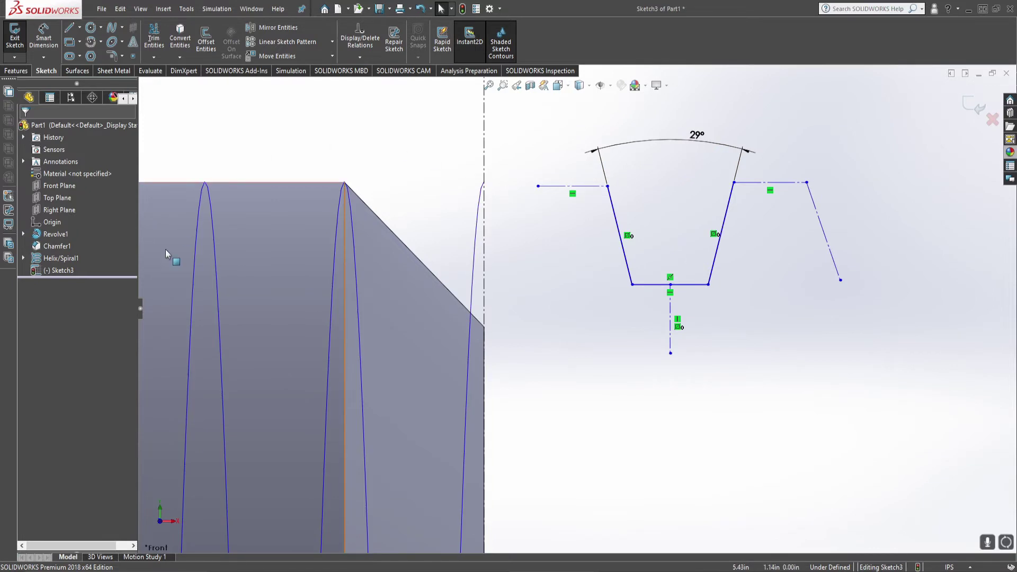
Close the groove profile with a line about 0.23 in long between the upper ends of its flanks
right_drag(934, 231, 902, 231)
click(608, 185)
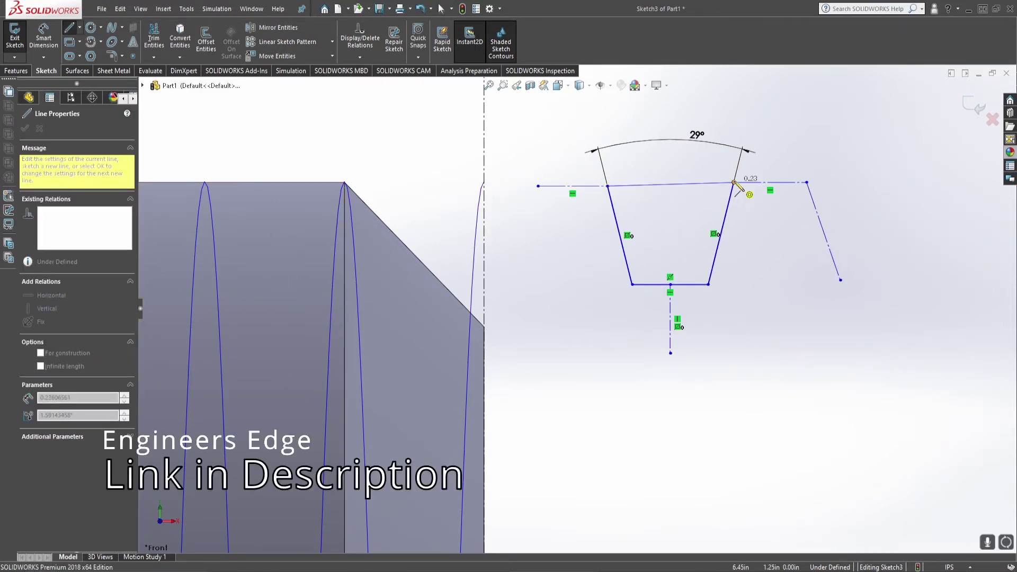
click(734, 182)
key(Escape)
Make the two upper horizontal construction segments beside the groove collinear with each other
click(744, 182)
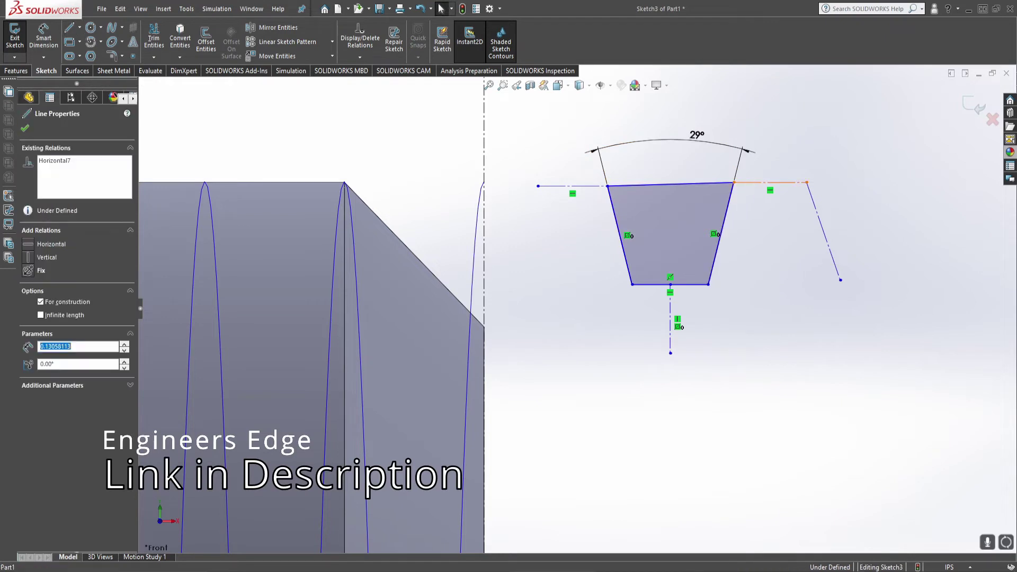
ctrl+click(575, 190)
click(48, 332)
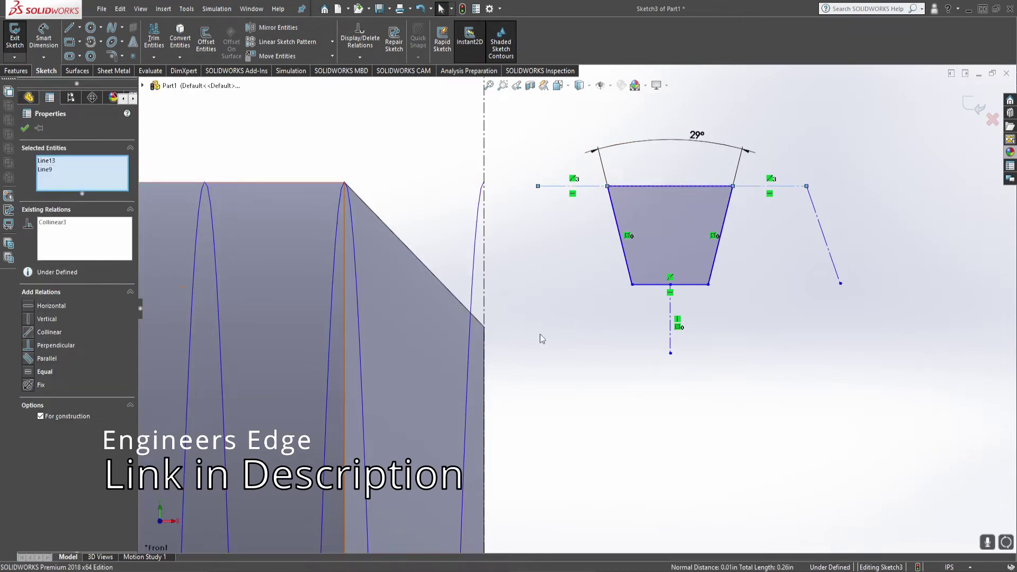
click(540, 335)
Make the left upper construction segment collinear with the upper silhouette edge of the shank
click(588, 187)
ctrl+click(298, 181)
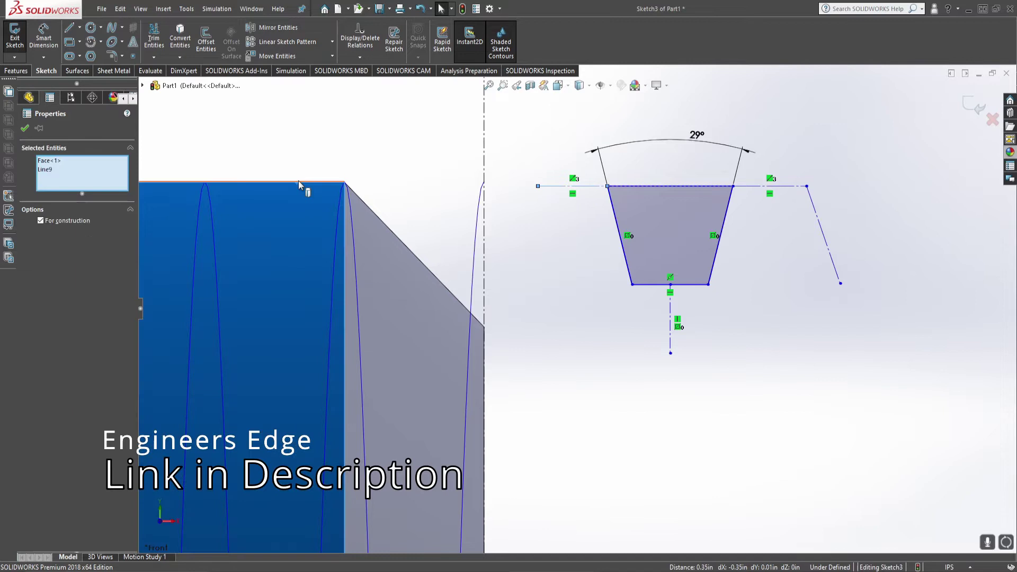
ctrl+click(299, 181)
click(298, 154)
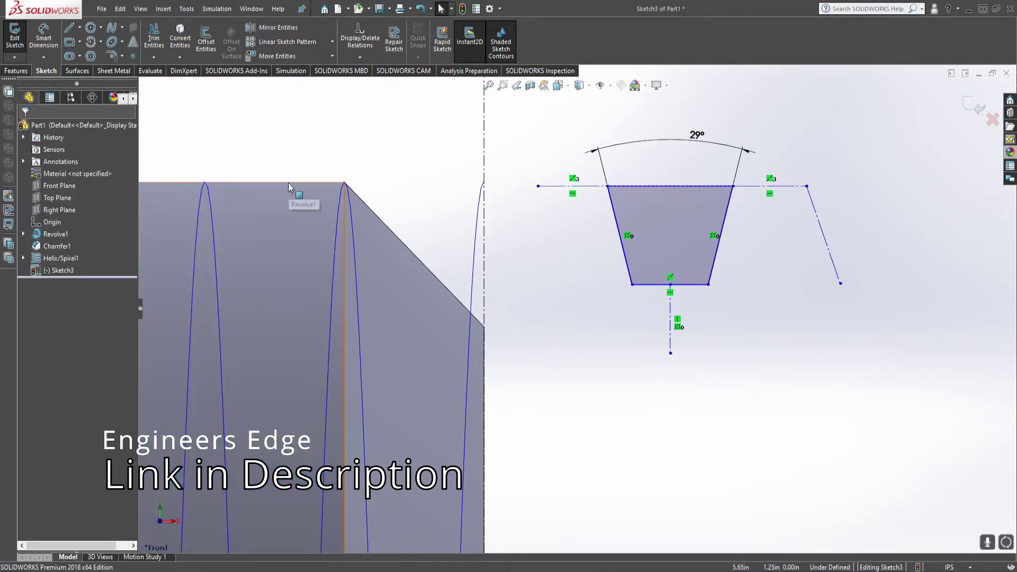
click(289, 183)
ctrl+click(538, 186)
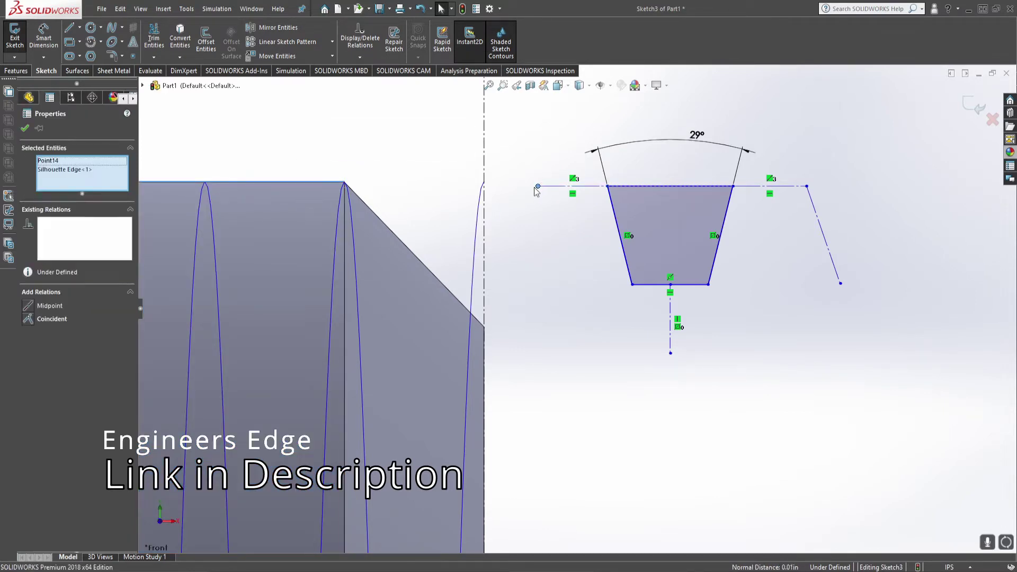
ctrl+click(537, 187)
ctrl+click(544, 186)
click(55, 305)
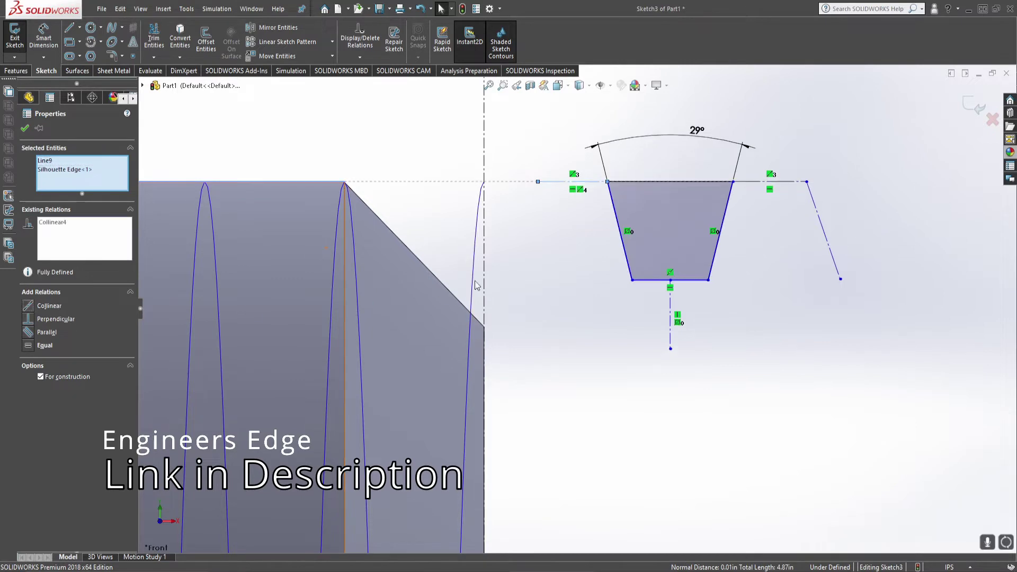
key(Escape)
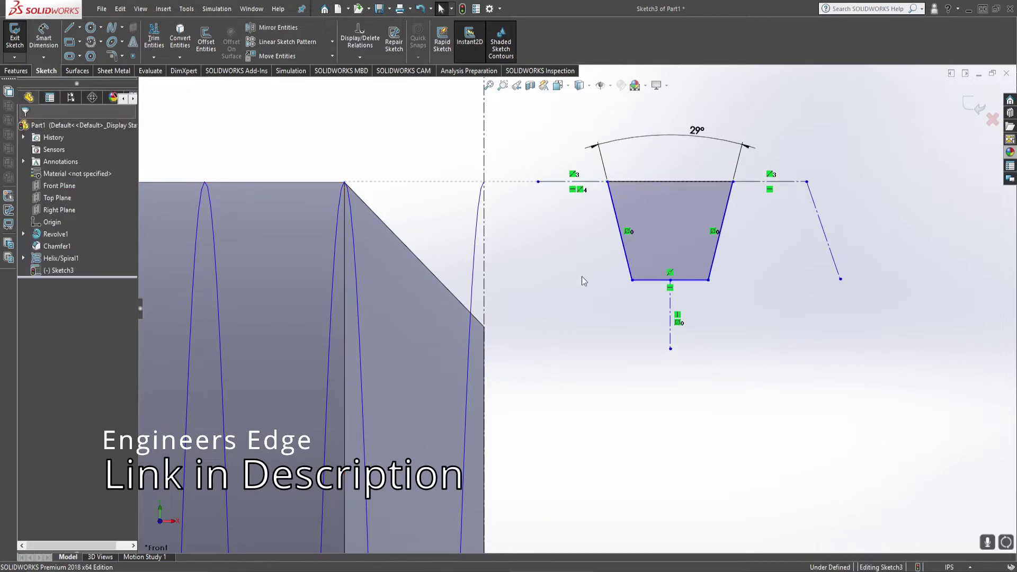
Set the groove profile's depth dimension to .27/2 in
click(326, 210)
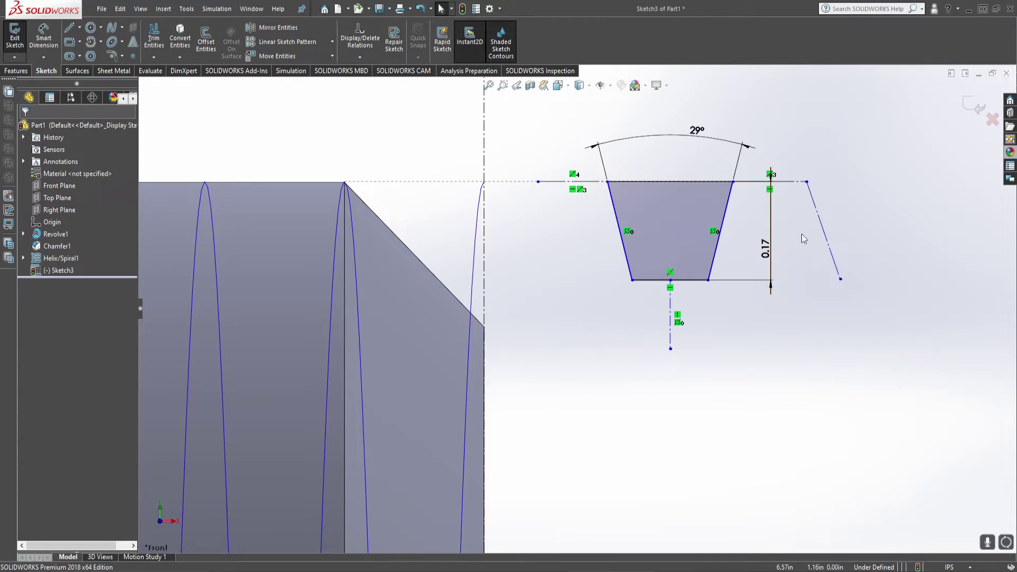
double_click(765, 249)
text(.135)
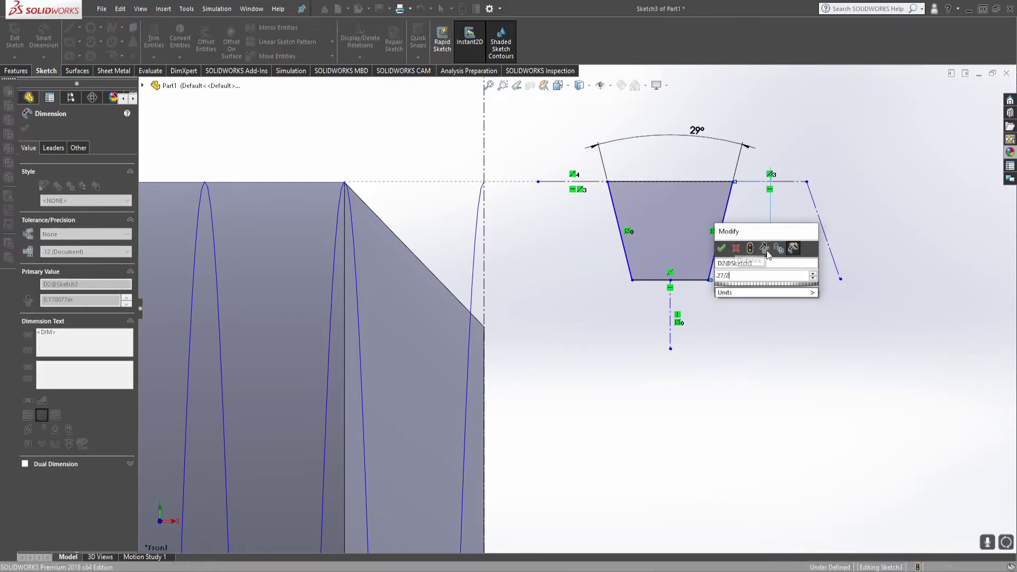
key(Return)
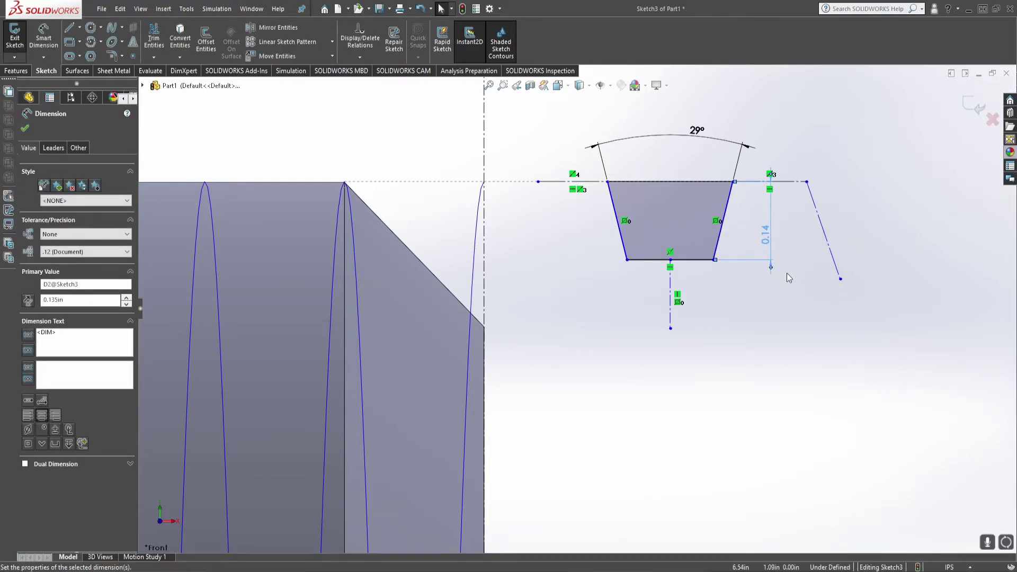
click(782, 269)
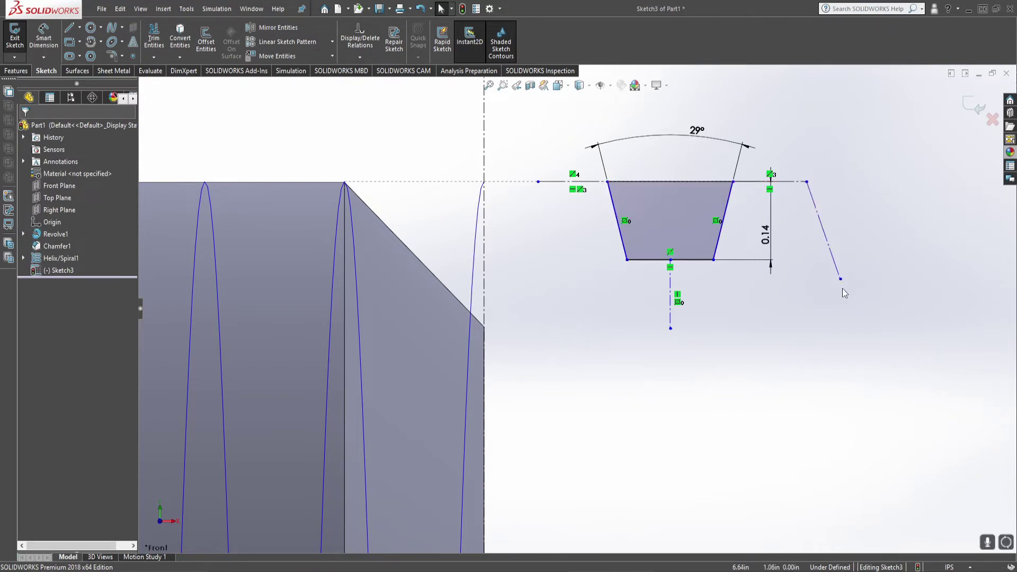
Add an Equal relation between the outer slanted line and the groove's right flank
click(822, 228)
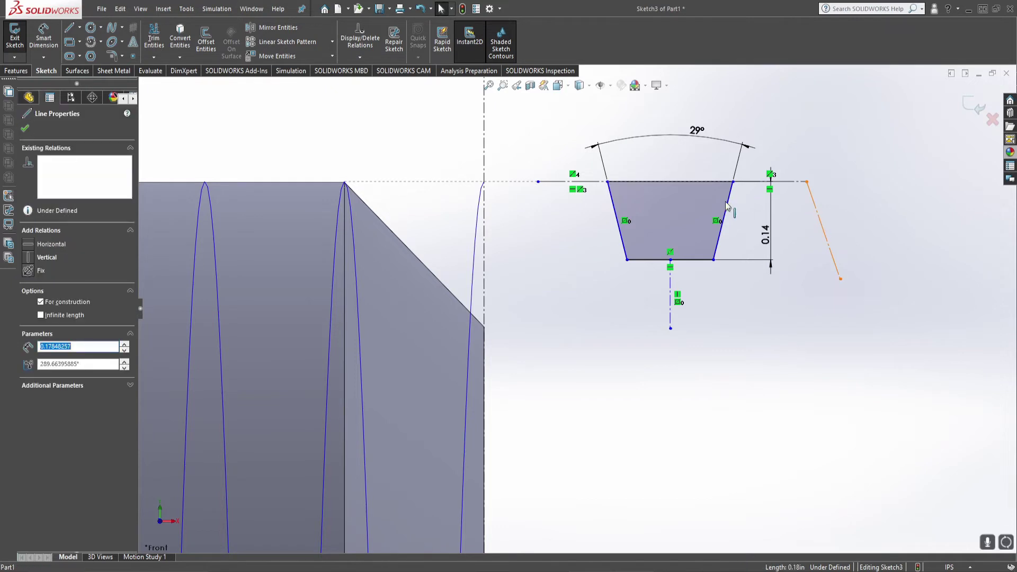
ctrl+click(726, 202)
click(51, 372)
click(773, 342)
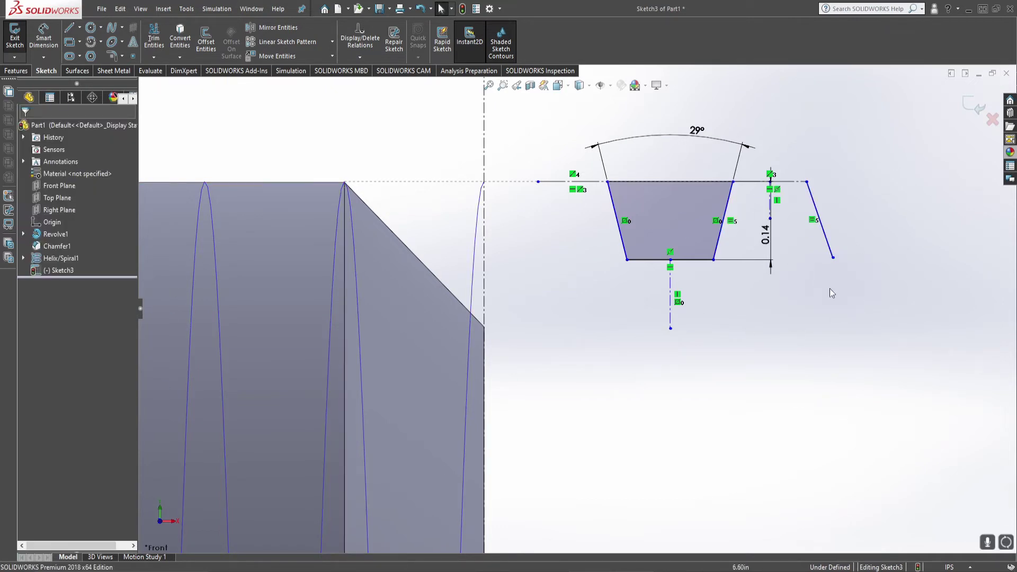
Add a Parallel relation between the groove's right flank and the outer slanted line
click(728, 203)
ctrl+click(814, 200)
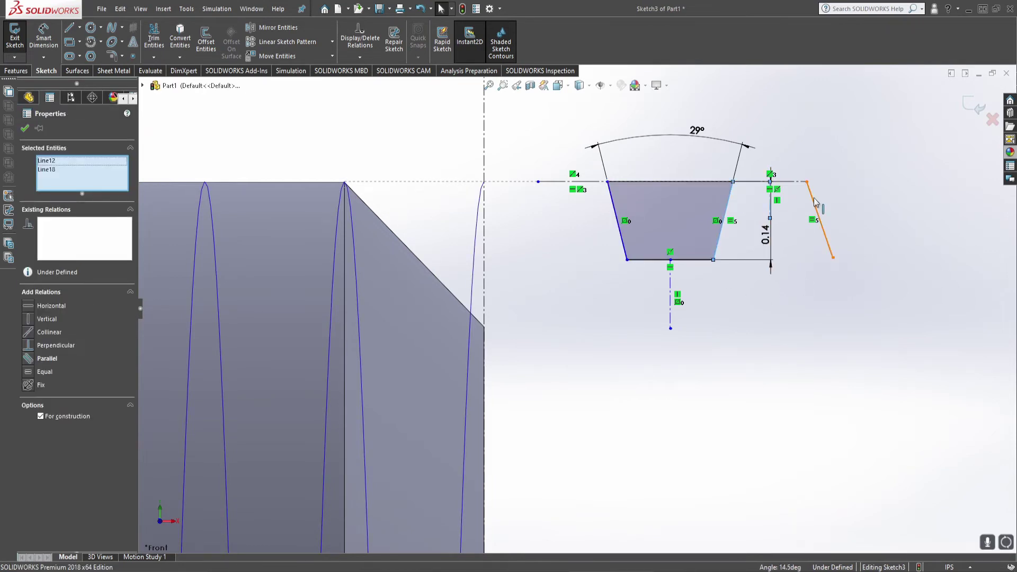
ctrl+click(815, 204)
click(51, 373)
click(637, 353)
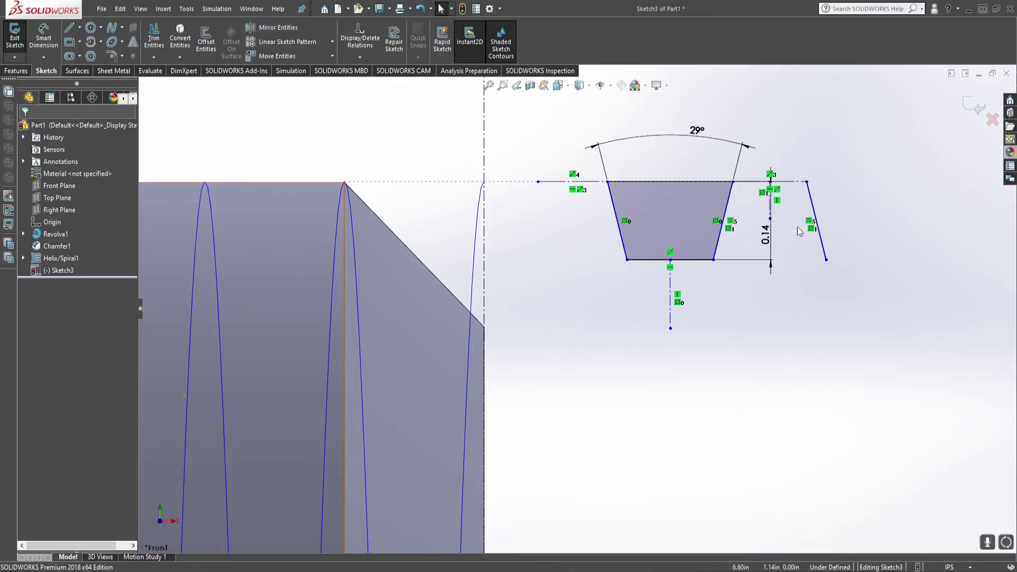
Convert the outer slanted line beside the groove profile to construction geometry
click(823, 247)
click(875, 212)
click(815, 301)
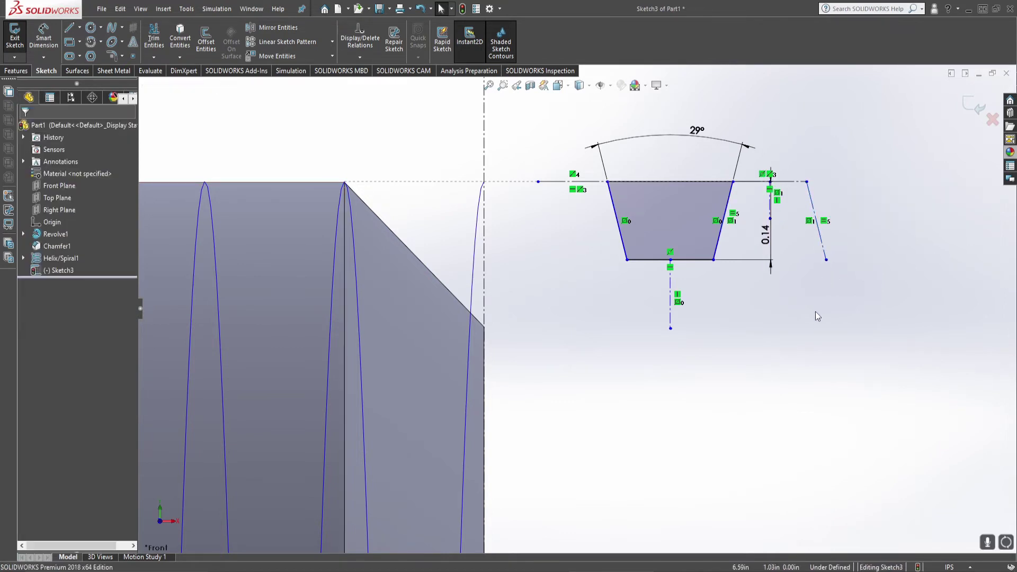
Dimension the horizontal distance from the groove's upper left corner to the outer slanted line's upper endpoint as 0.25 in
right_drag(817, 344, 820, 286)
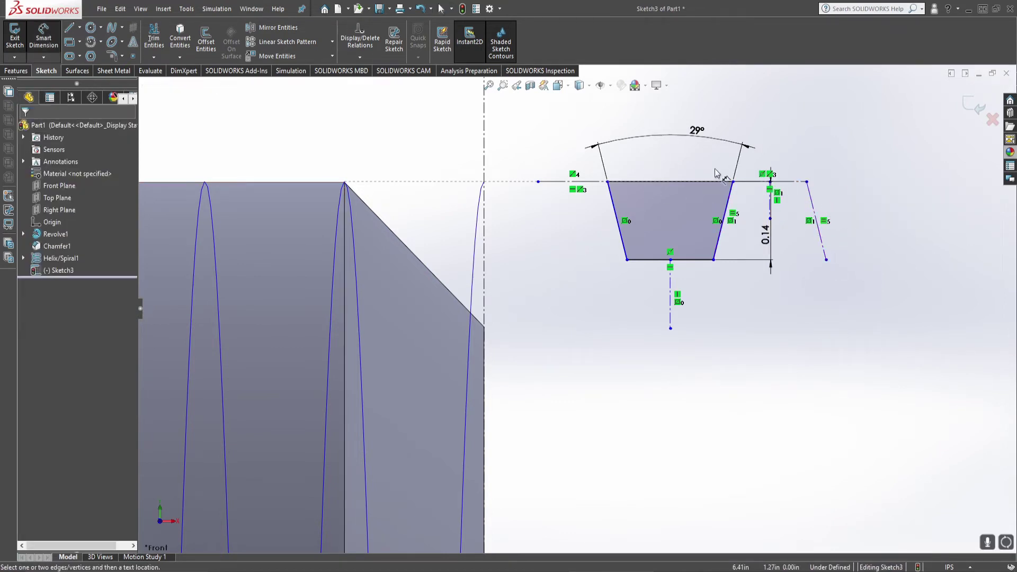
scroll(733, 217, up, 2)
scroll(734, 218, down, 2)
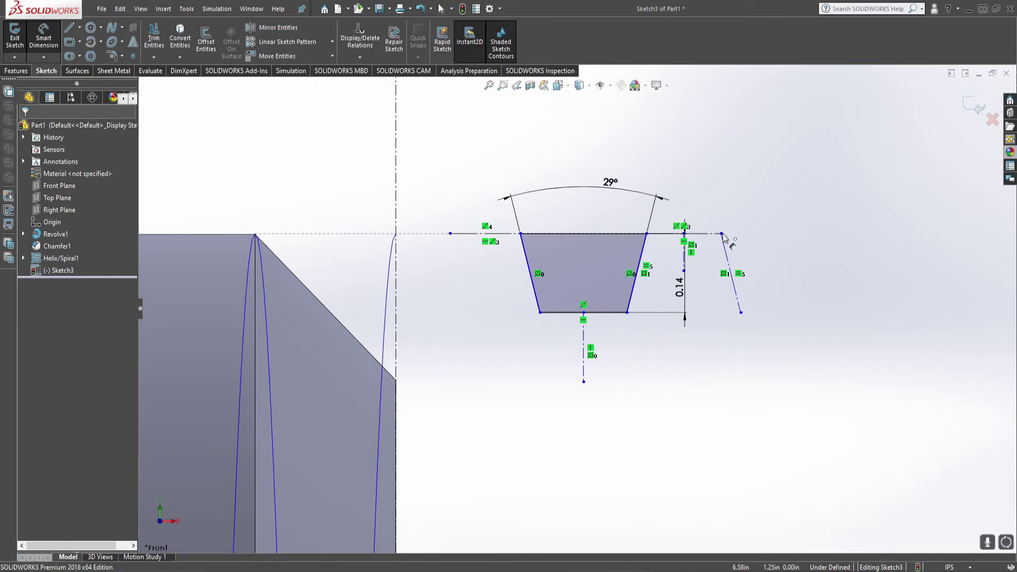
click(721, 233)
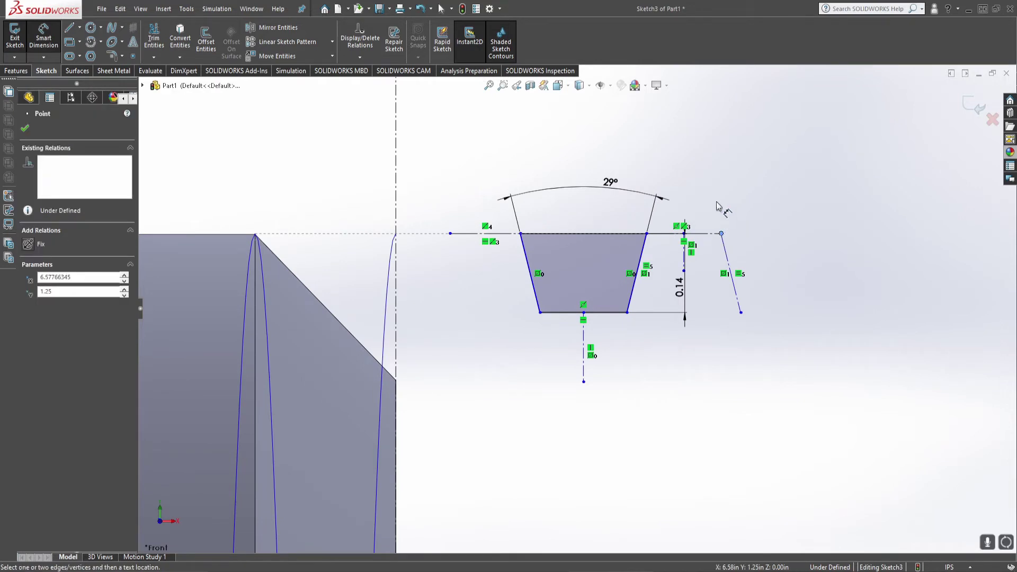
click(520, 233)
click(551, 147)
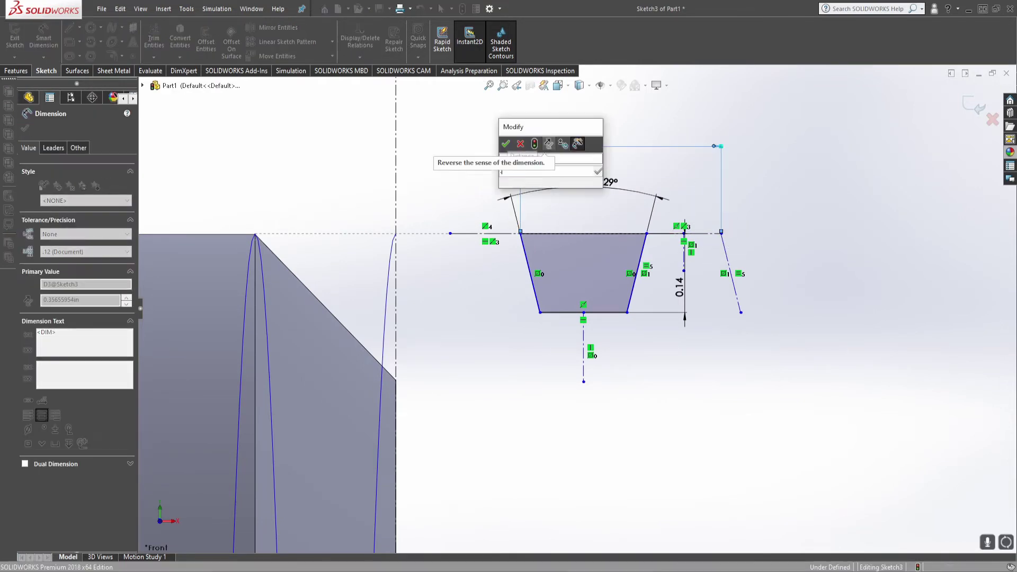
key(Return)
key(Escape)
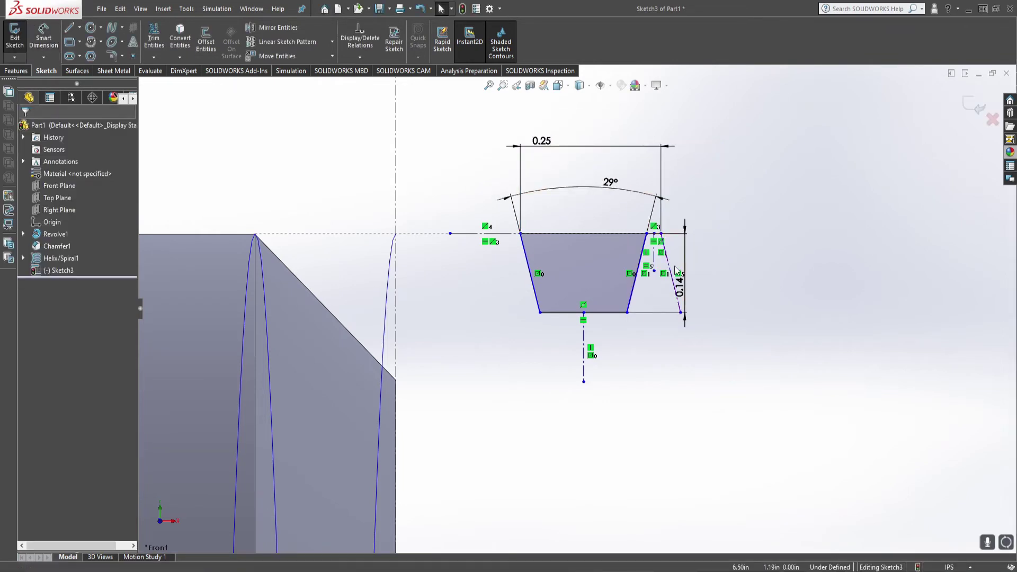
Add an Equal relation between the groove's bottom edge and the short upper construction segment beside its right flank
click(615, 315)
scroll(646, 252, down, 3)
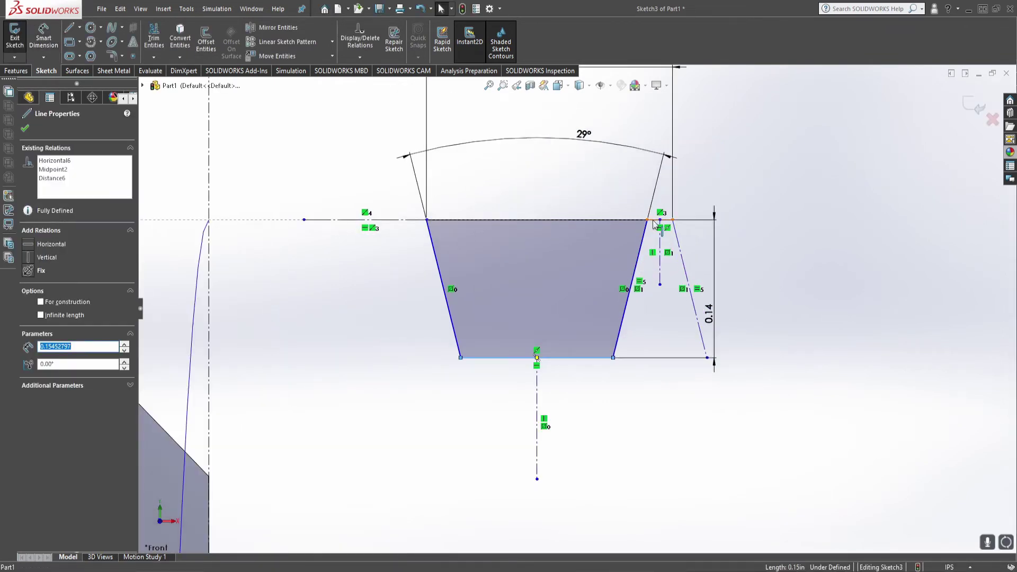
ctrl+click(652, 219)
click(38, 372)
click(317, 329)
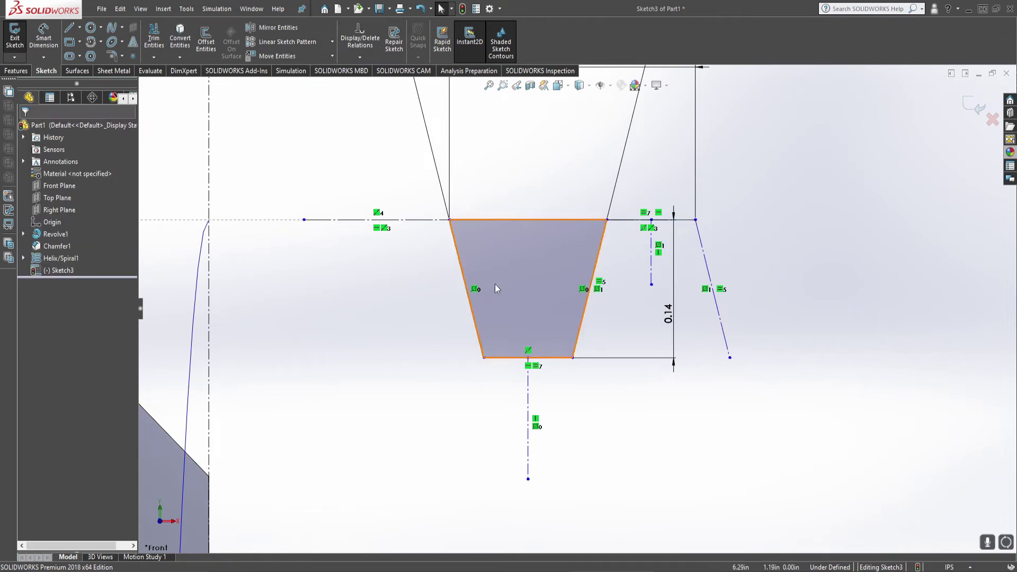
Make the groove's upper left corner coincident with the vertical centerline at the shank end, and pull the horizontal construction line's free end toward the shank
scroll(574, 309, up, 4)
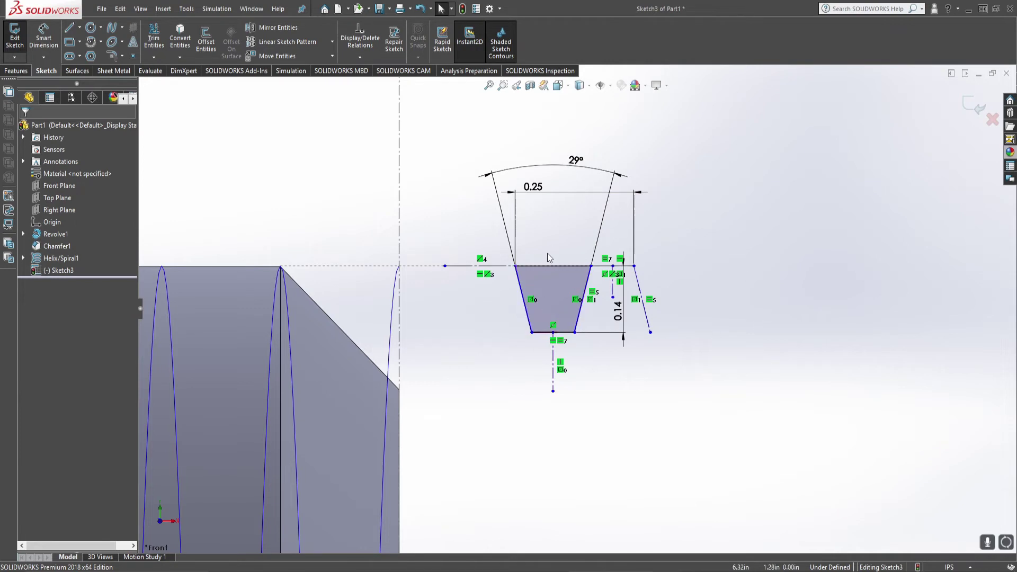
mouse_move(515, 266)
mouse_down()
mouse_move(572, 262)
mouse_move(486, 260)
mouse_move(585, 270)
mouse_up()
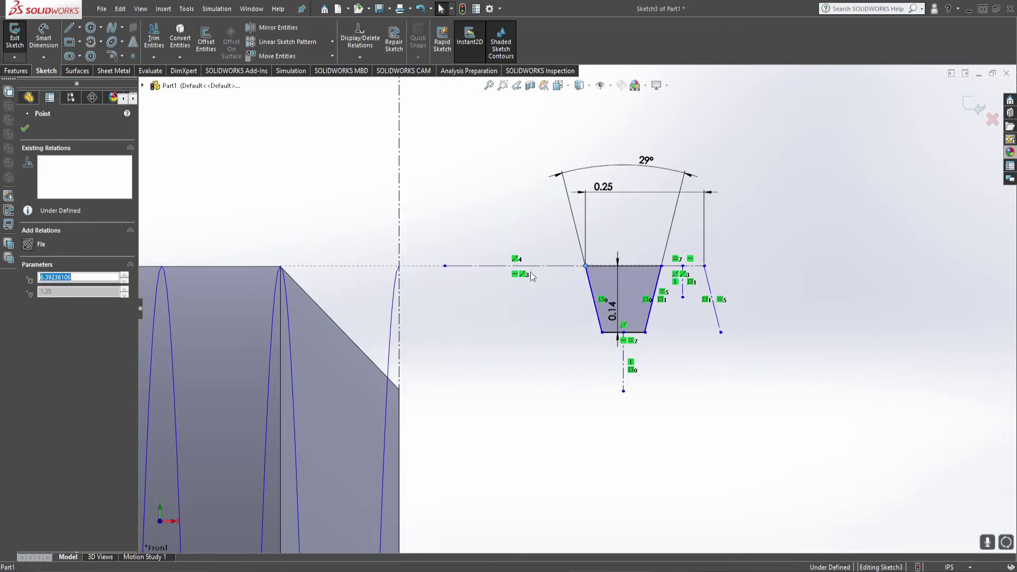
click(577, 281)
click(586, 266)
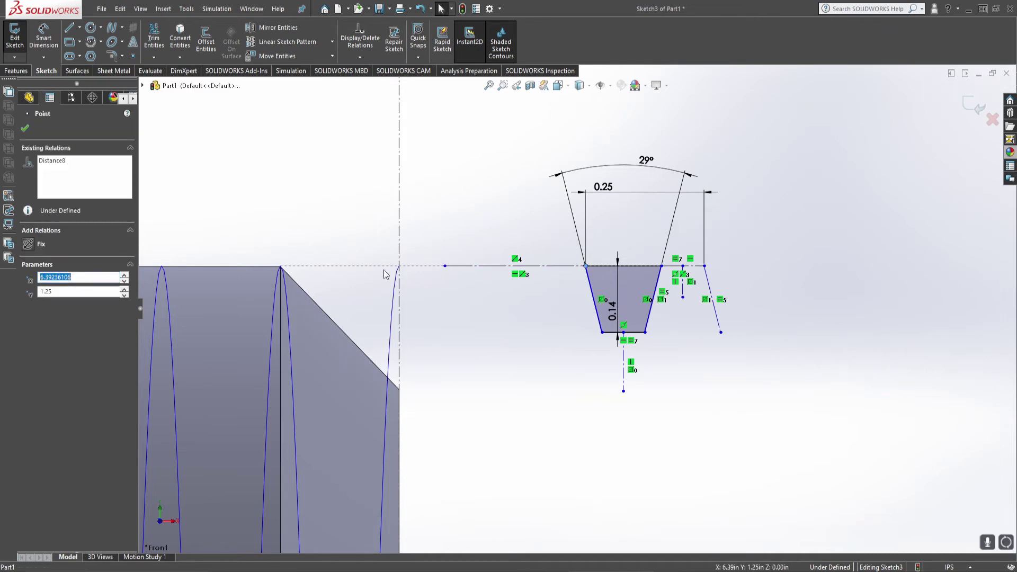
ctrl+click(399, 264)
click(53, 308)
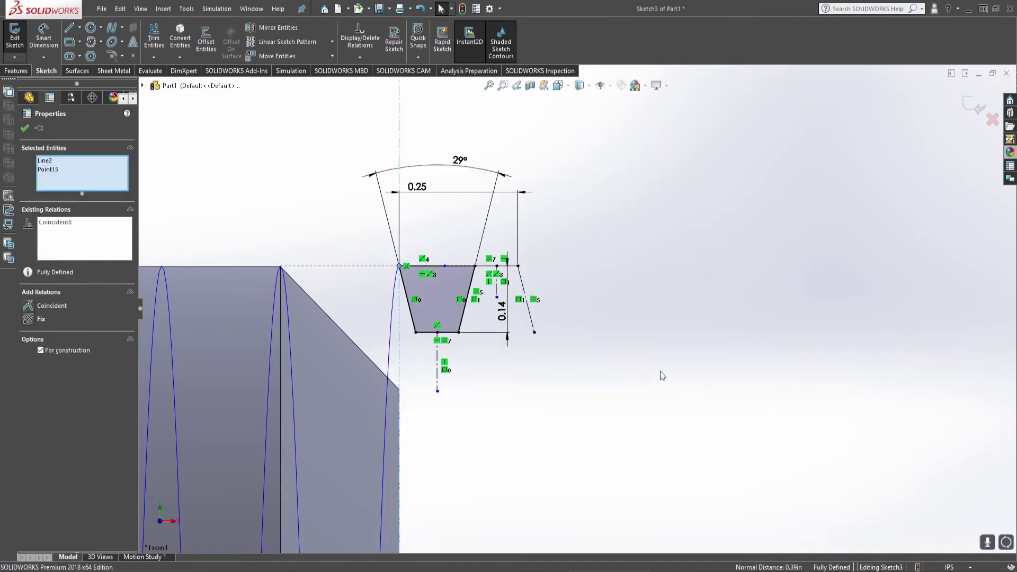
key(Escape)
click(360, 266)
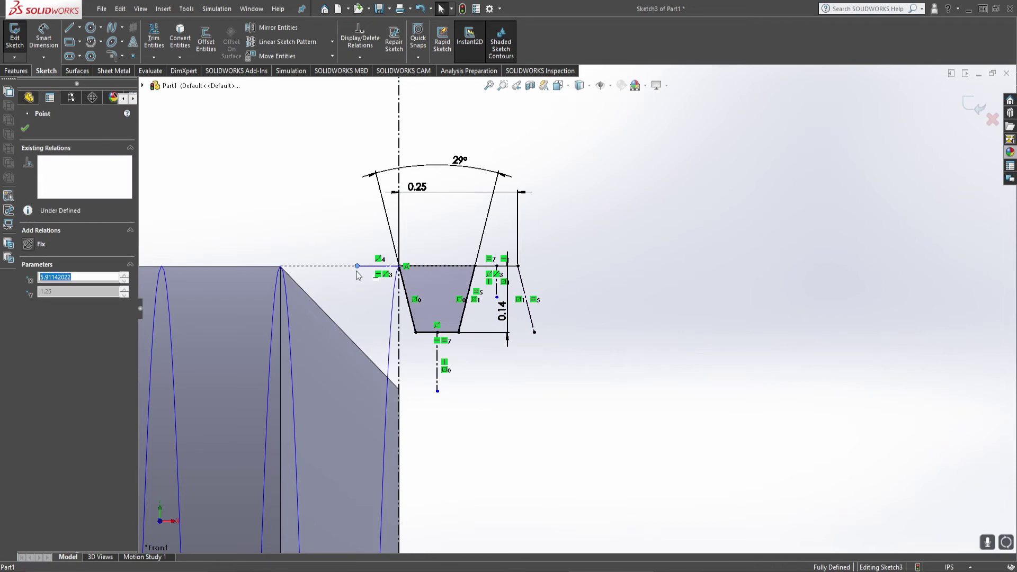
key(Escape)
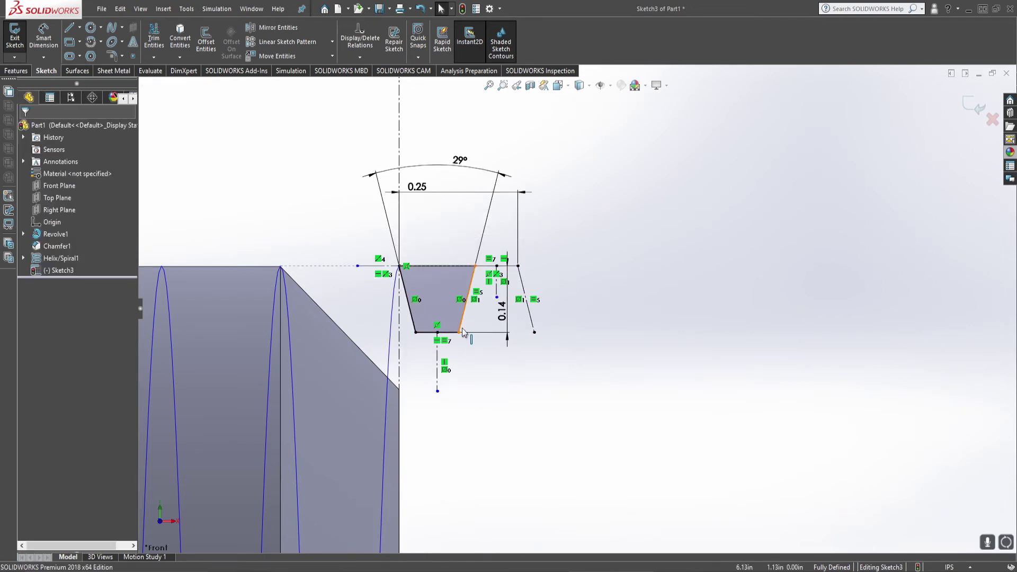
Inspect the thread profile against the shank at an angle and exit the sketch
scroll(408, 252, up, 1)
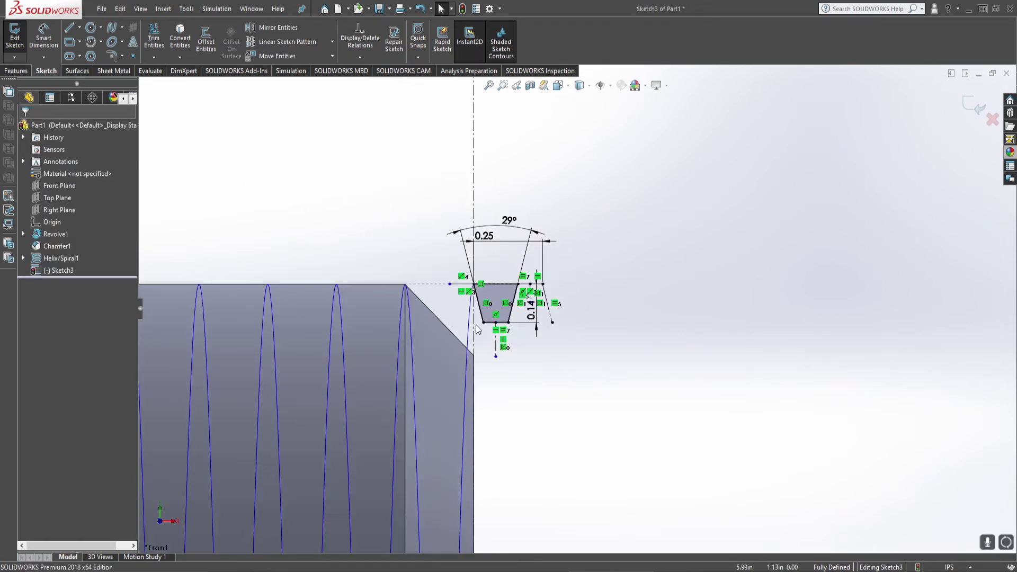
middle_drag(407, 256, 510, 329)
scroll(510, 329, up, 2)
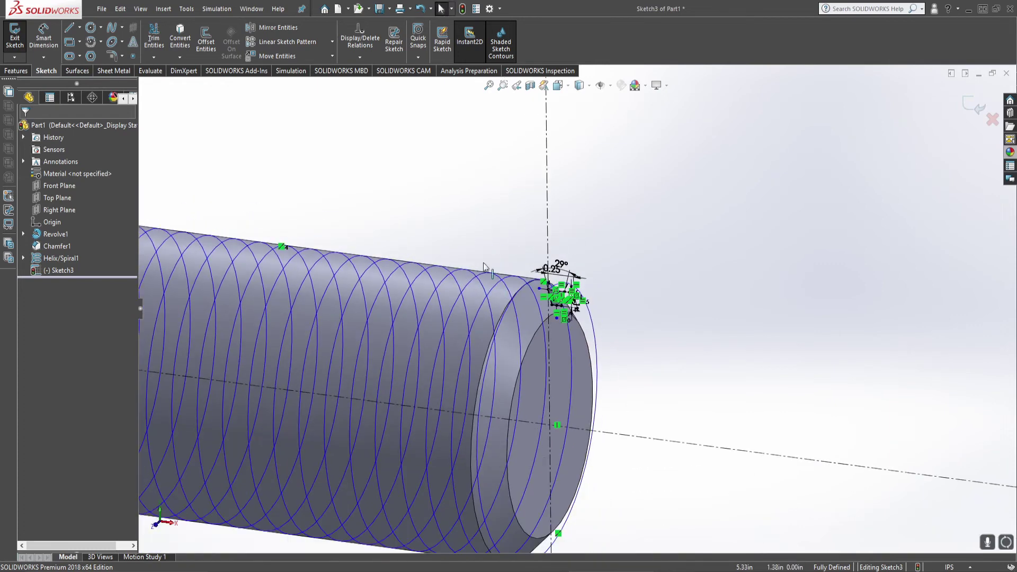
click(15, 37)
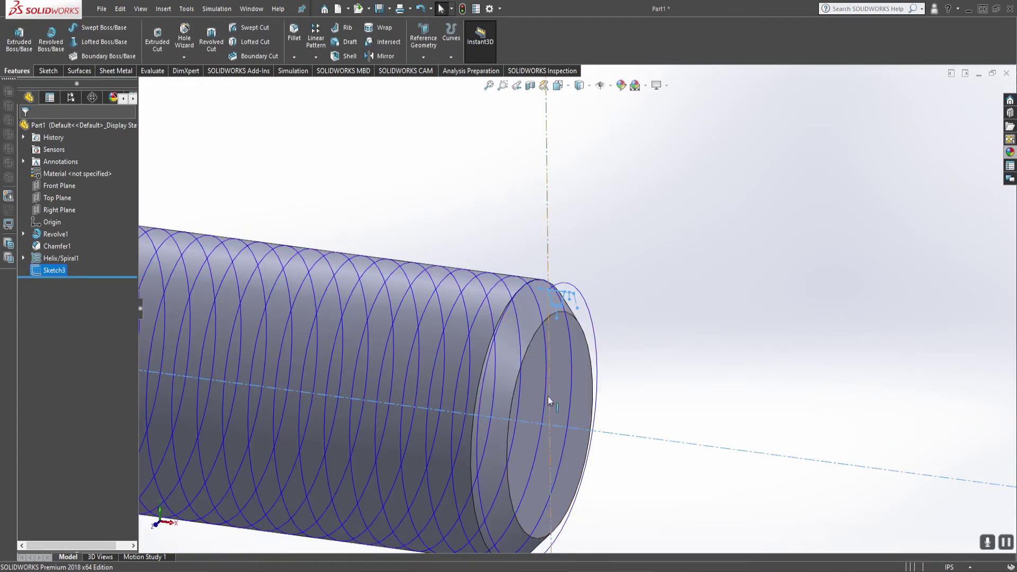
Create a Swept Cut with the trapezoidal Sketch3 as profile and Helix/Spiral1 as path
click(338, 97)
click(263, 31)
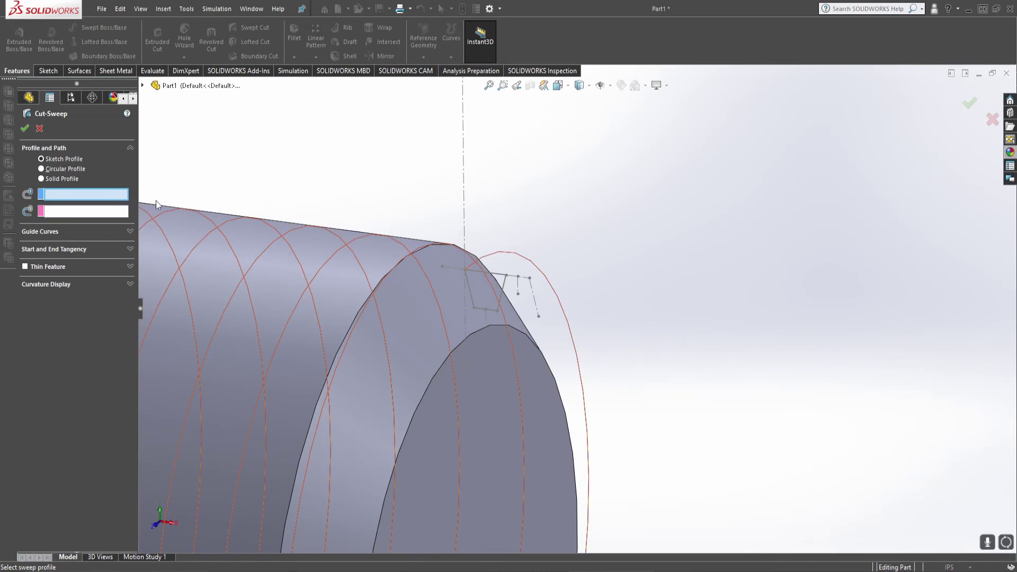
click(597, 308)
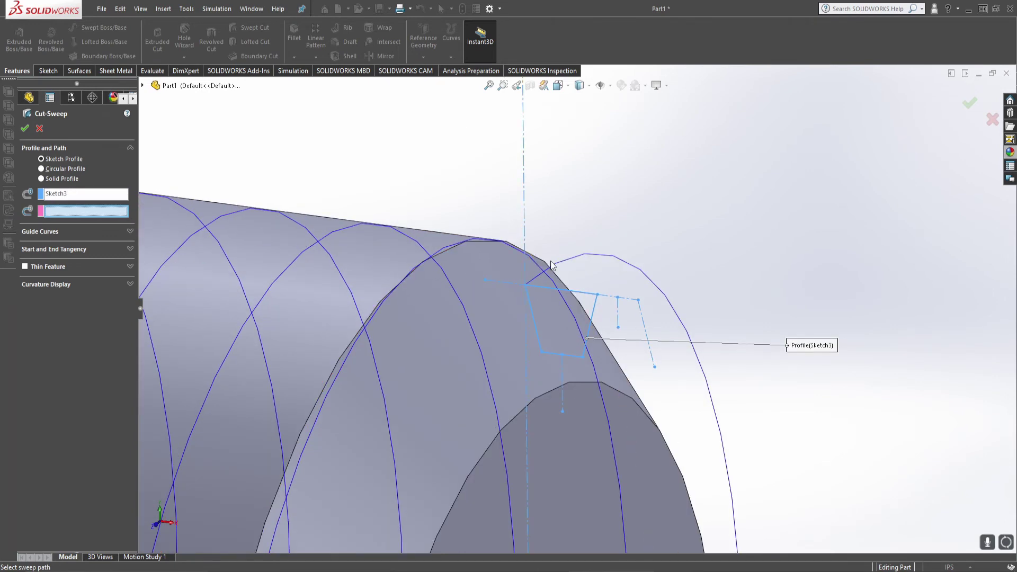
click(566, 265)
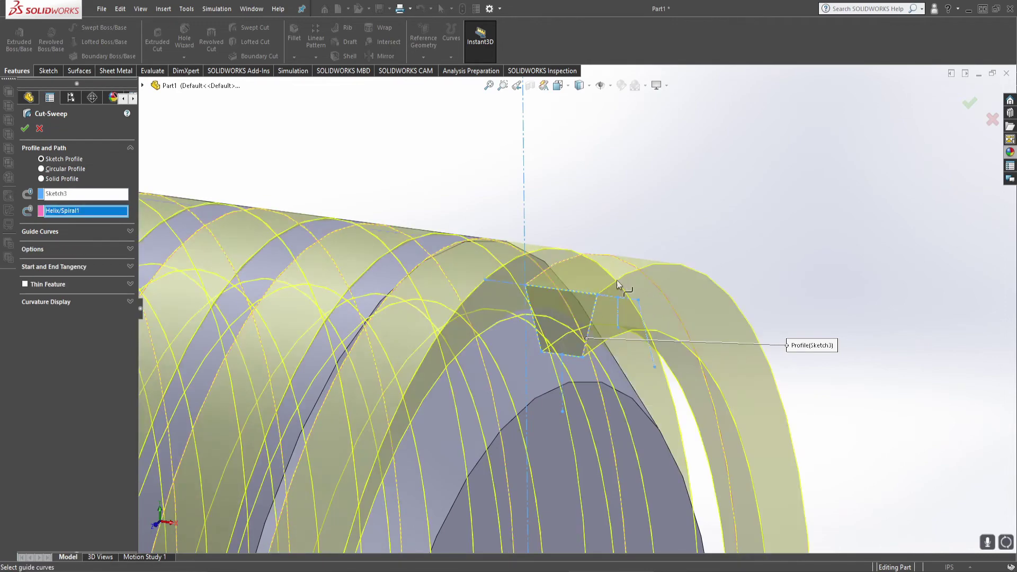
scroll(508, 351, up, 6)
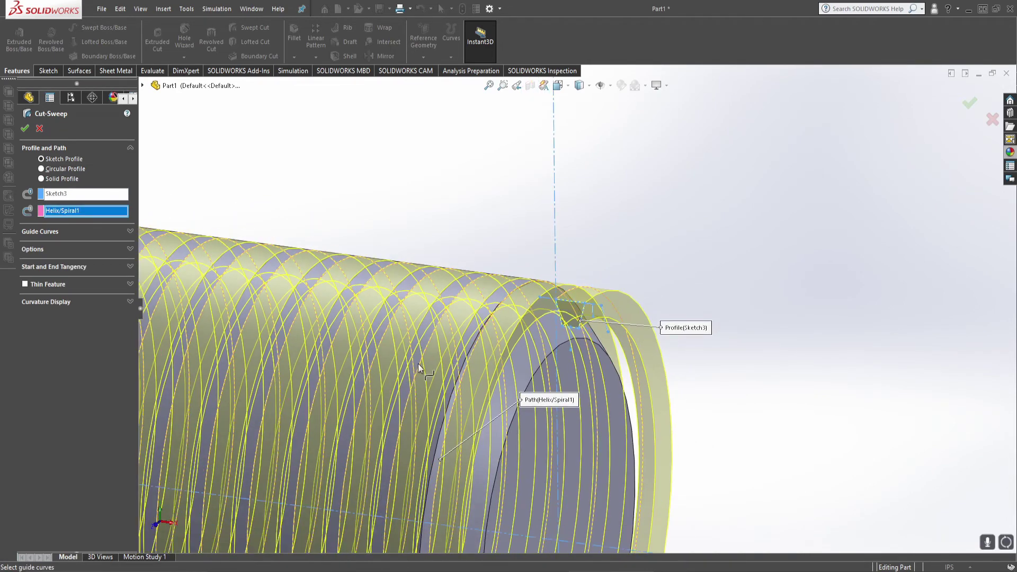
scroll(403, 371, up, 5)
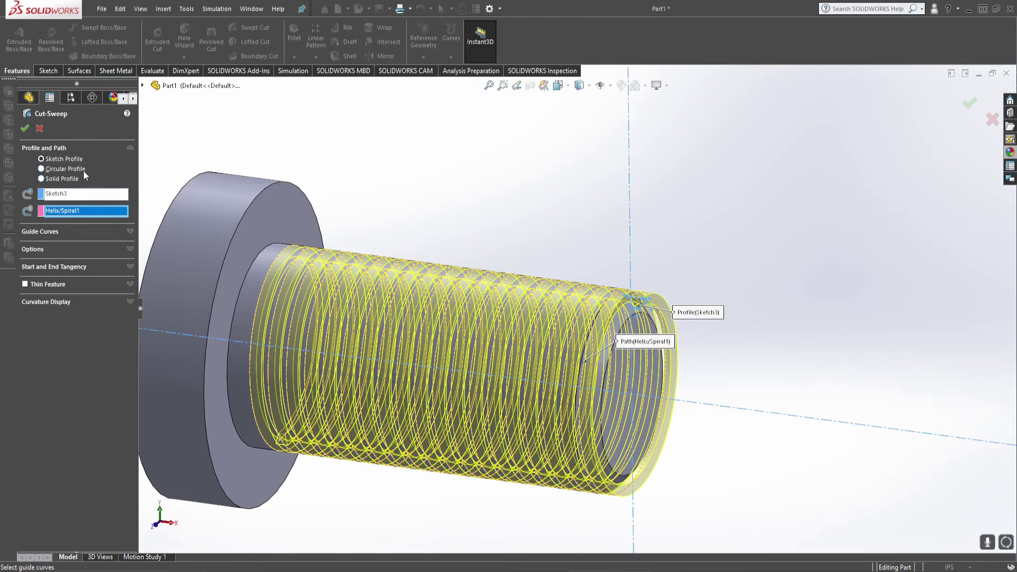
key(Return)
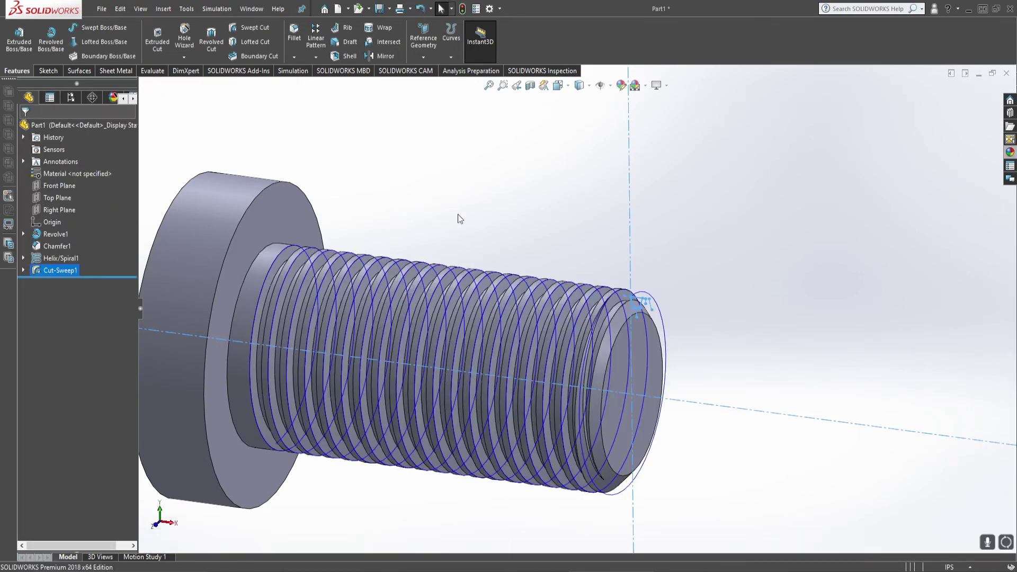
Hide the helix curve and inspect the cut thread from around the bolt
click(70, 259)
click(82, 244)
middle_drag(499, 186, 525, 93)
middle_drag(239, 366, 228, 452)
scroll(253, 344, up, 1)
Switch to the front view and start a new sketch on the Front Plane
key(space)
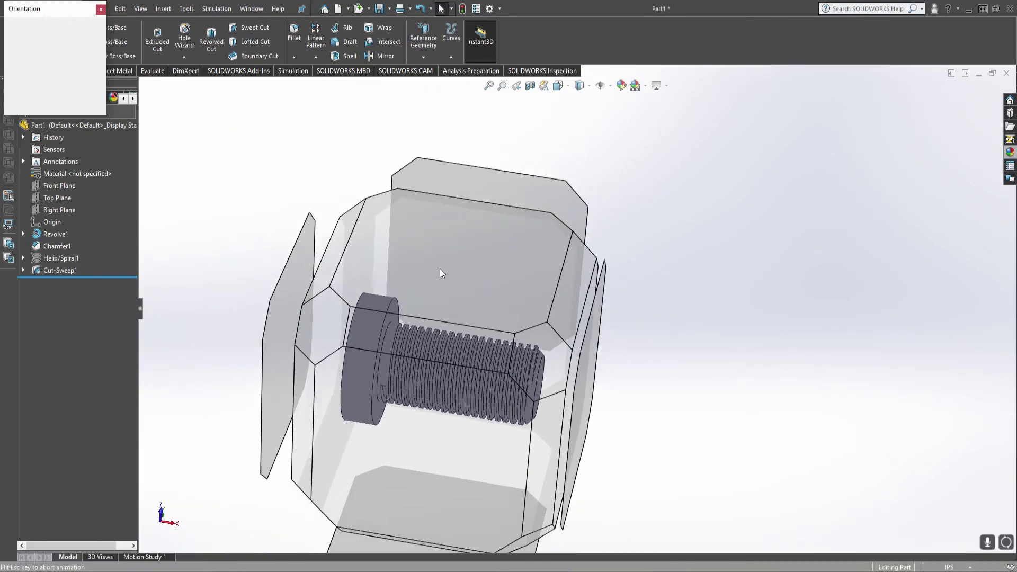
click(443, 268)
click(47, 71)
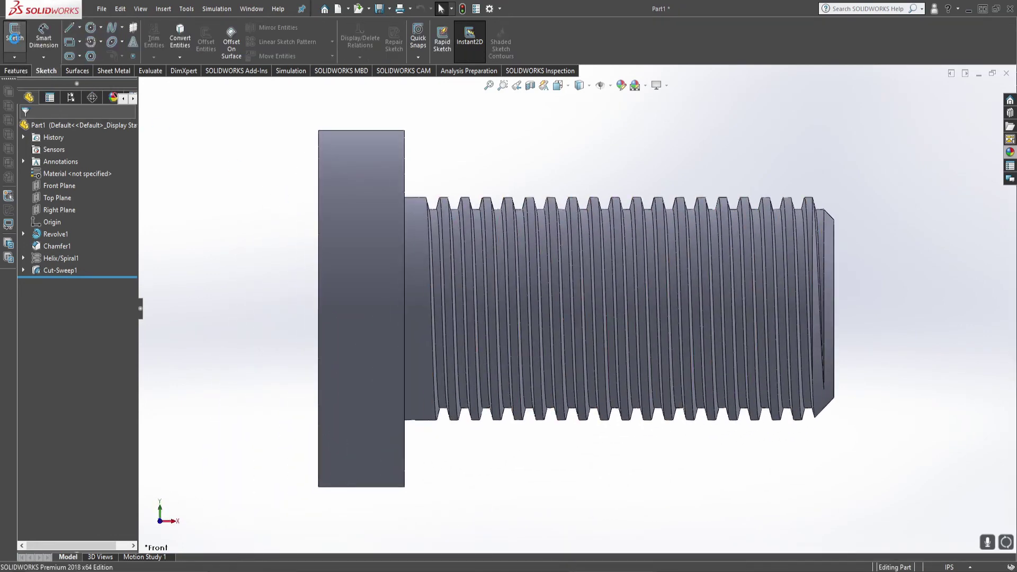
click(15, 34)
click(143, 85)
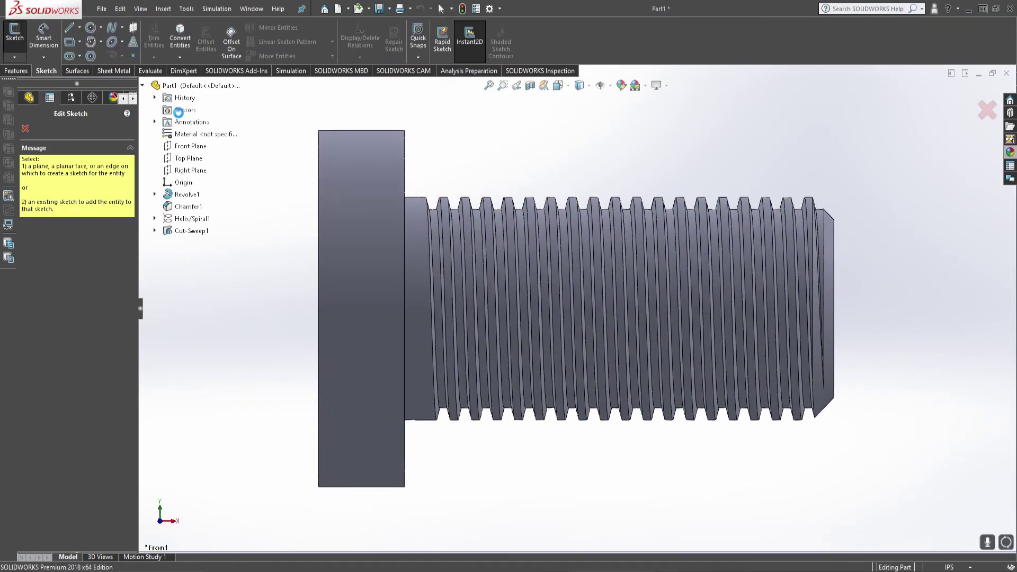
click(194, 145)
Sketch a corner rectangle about 0.33 in wide against the head's underside, reaching down into the unthreaded shank to the thread root
right_drag(246, 171, 245, 225)
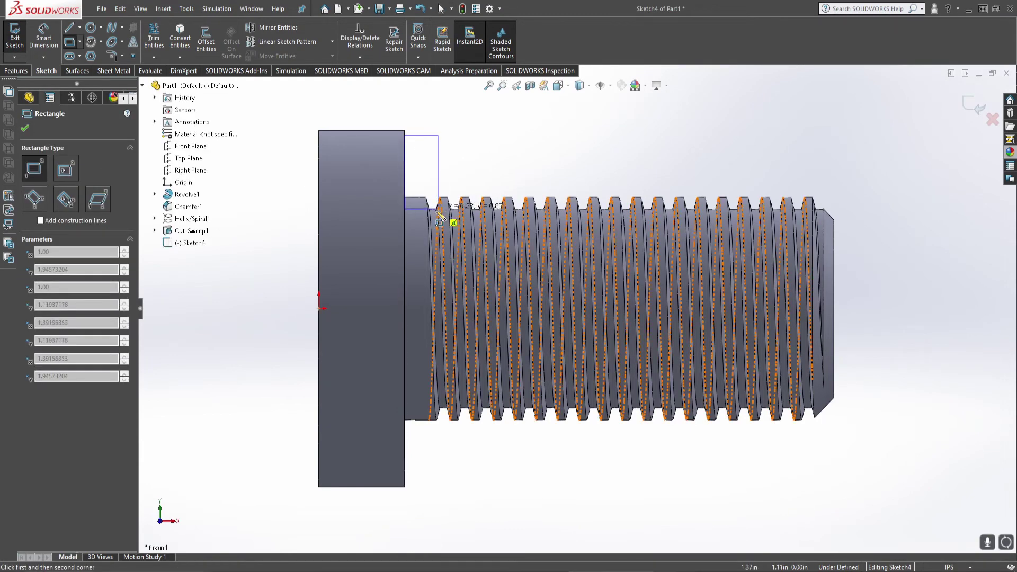
scroll(453, 217, down, 3)
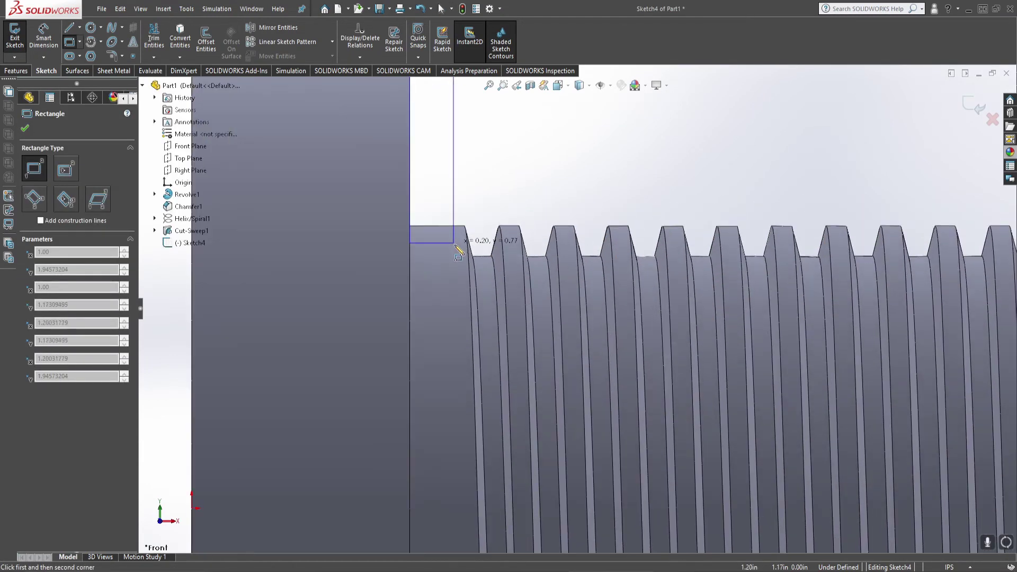
click(482, 256)
key(Escape)
Dimension the rectangle's bottom edge .27/2 in below the shank's upper edge
right_drag(568, 186, 488, 238)
click(465, 256)
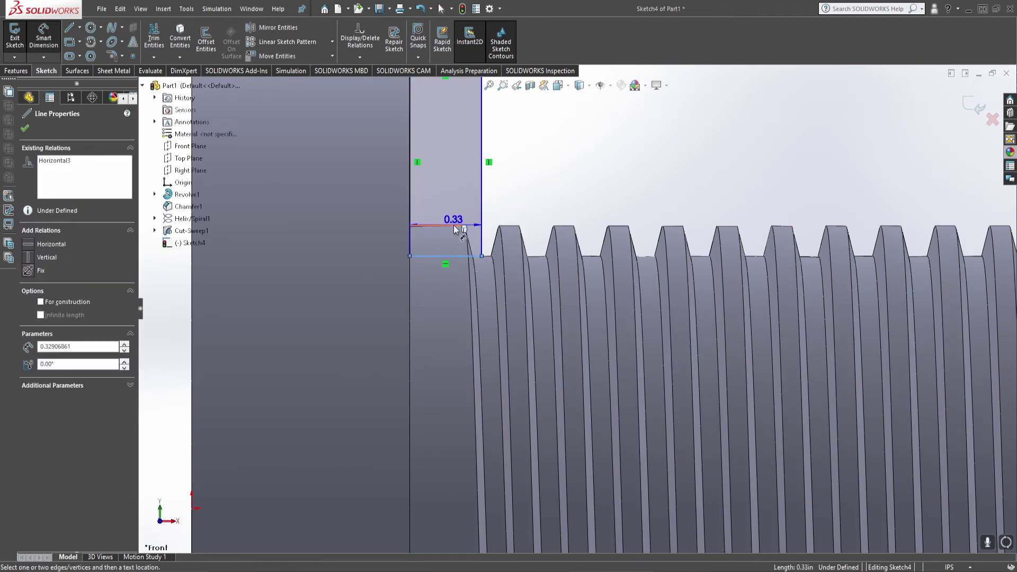
click(539, 184)
text(.27)
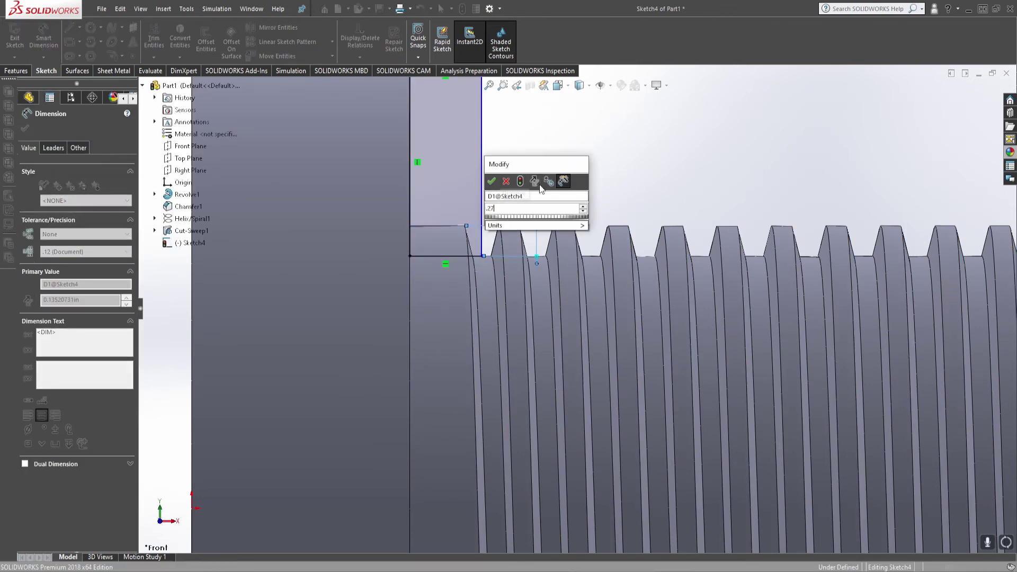
text(/2)
key(Return)
Dimension the rectangle's top edge to a width of .25 in
key(z)
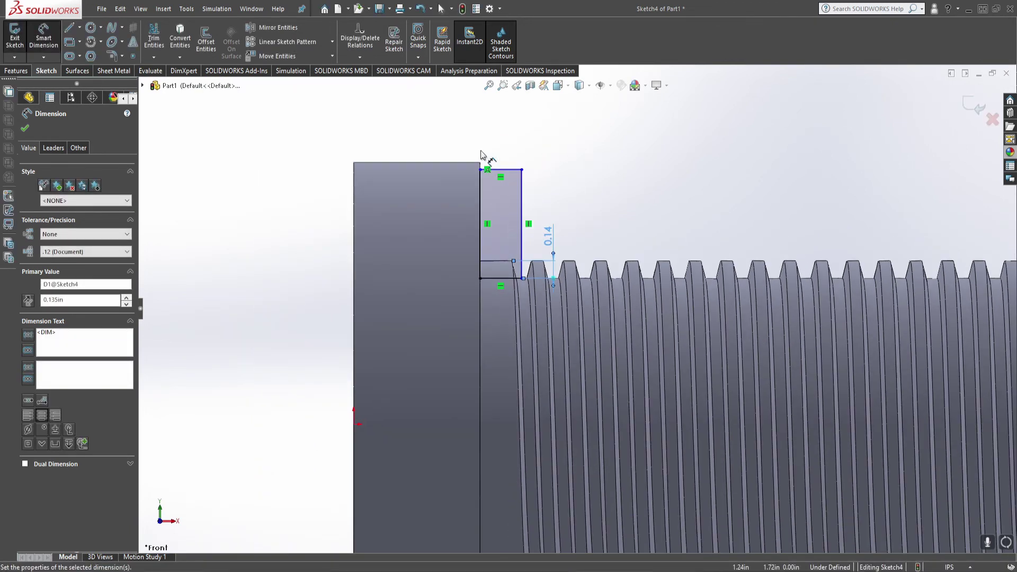
click(500, 169)
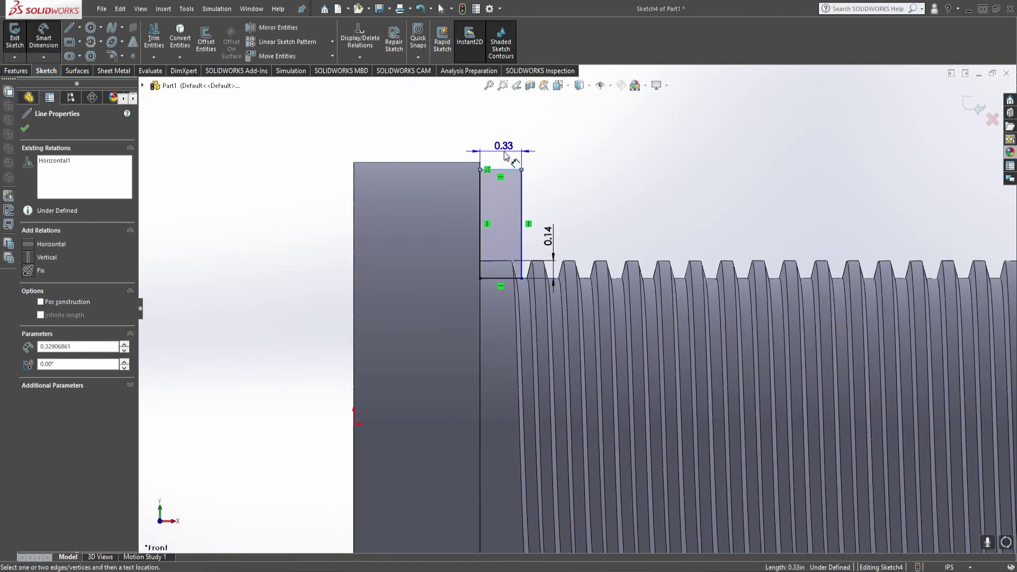
click(504, 155)
text(.25)
key(Return)
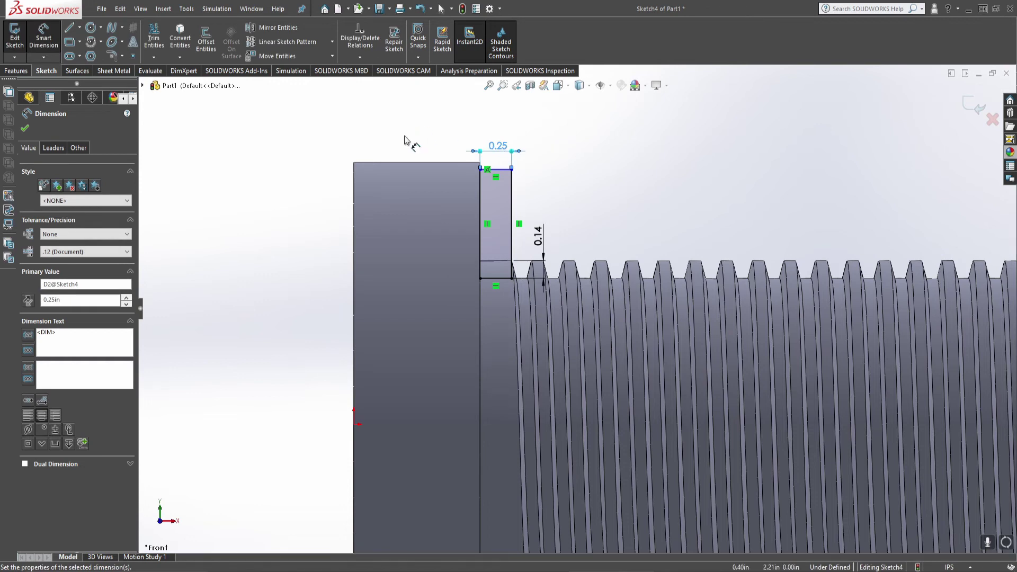
Draw an infinite horizontal construction line through the origin and revolve-cut the rectangle 360° about it
key(Escape)
click(18, 72)
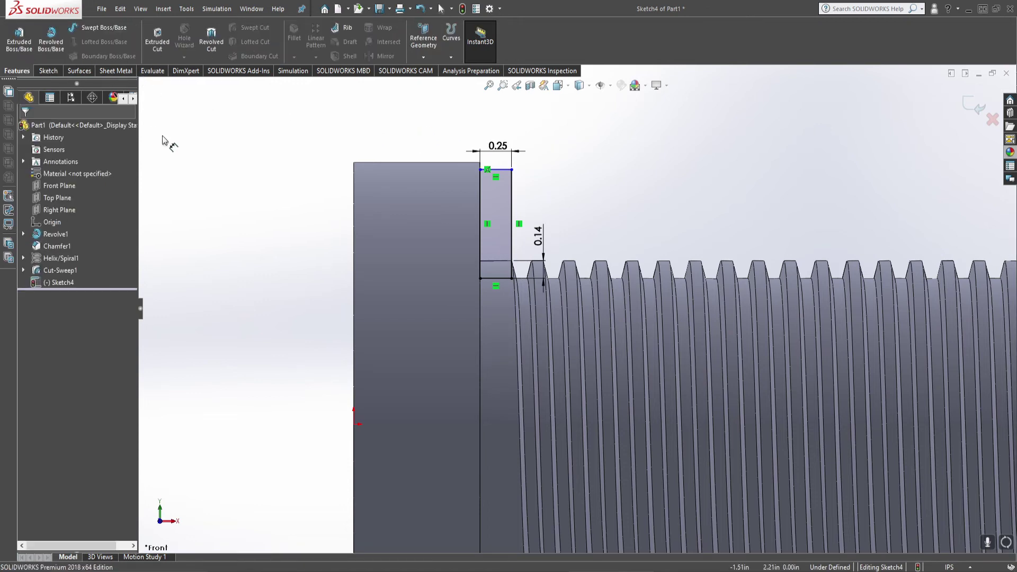
key(Escape)
scroll(335, 268, up, 3)
key(l)
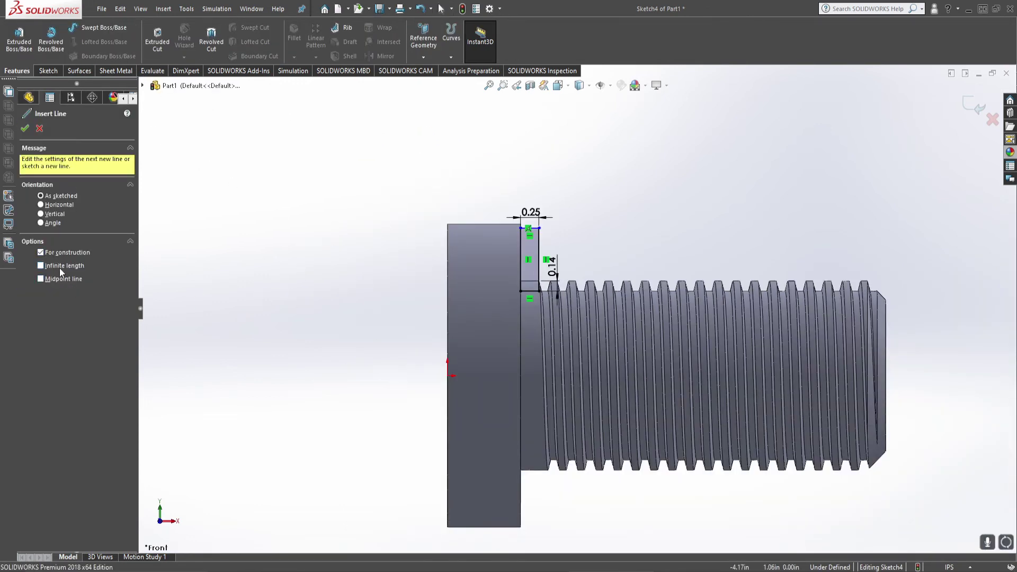
click(448, 375)
click(431, 376)
key(Escape)
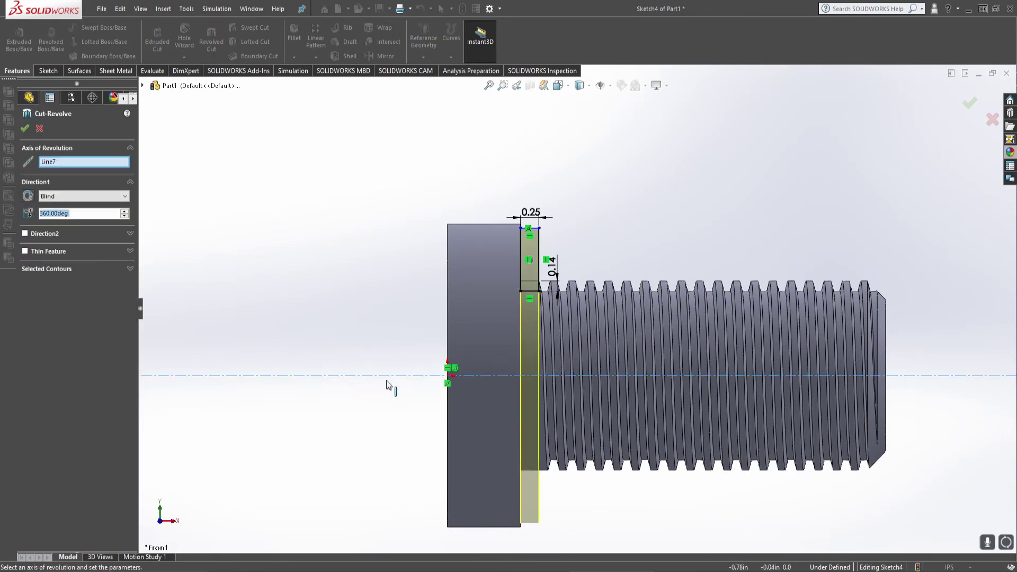
key(Return)
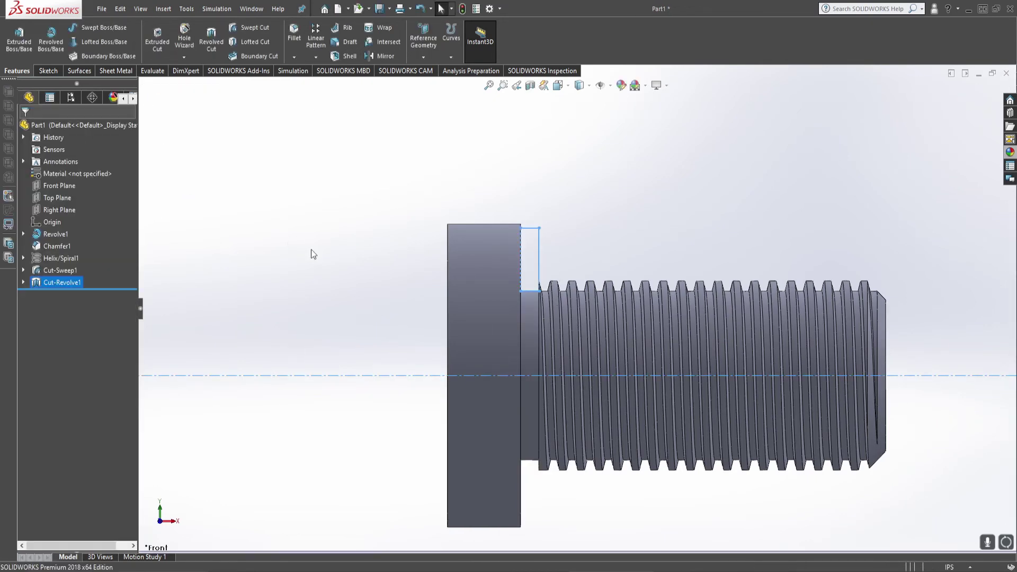
Start a new sketch on the outer end face of the bolt head, viewed normal to it
middle_drag(438, 381, 698, 375)
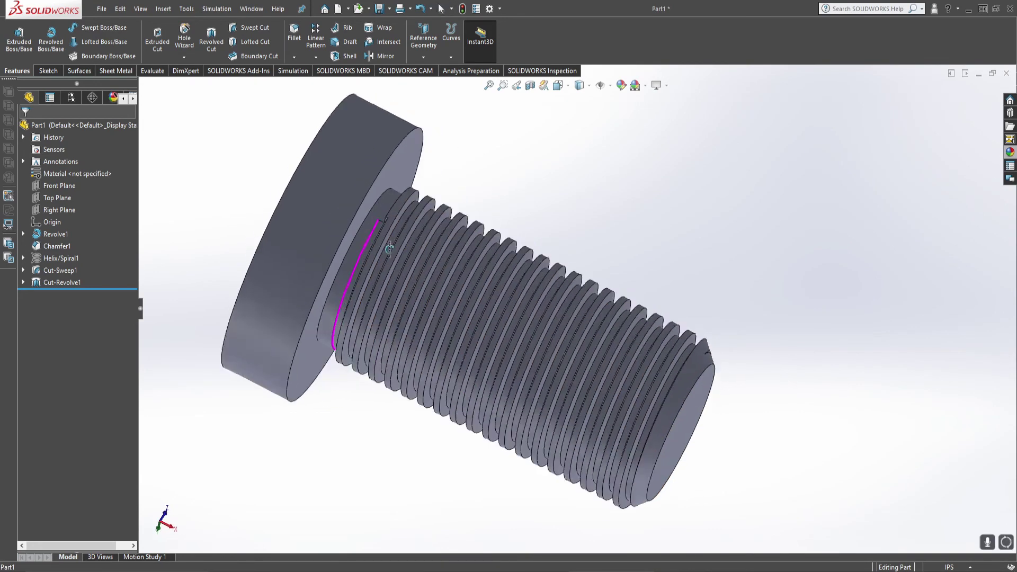
key(space)
click(491, 379)
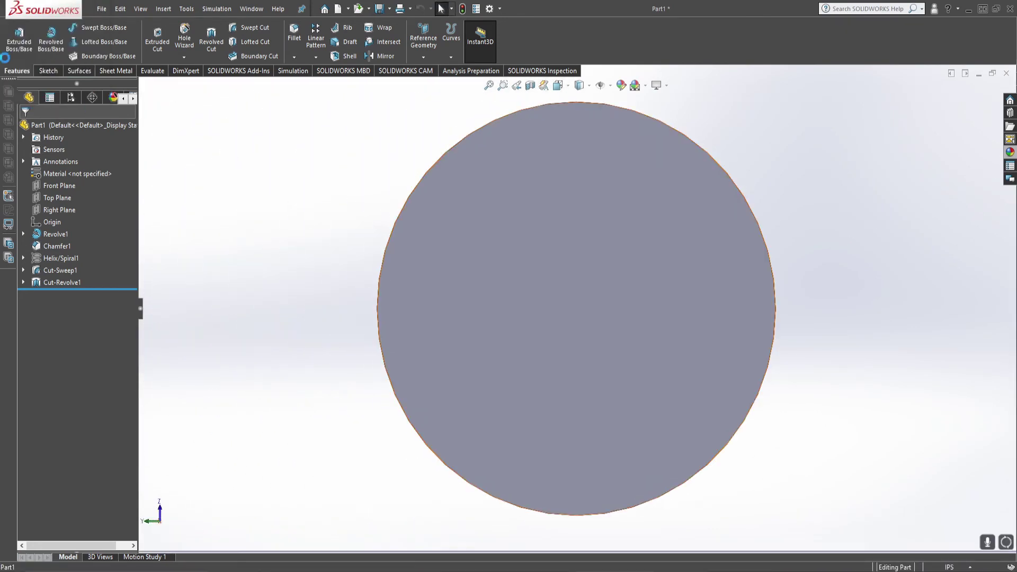
click(49, 71)
click(15, 37)
click(533, 217)
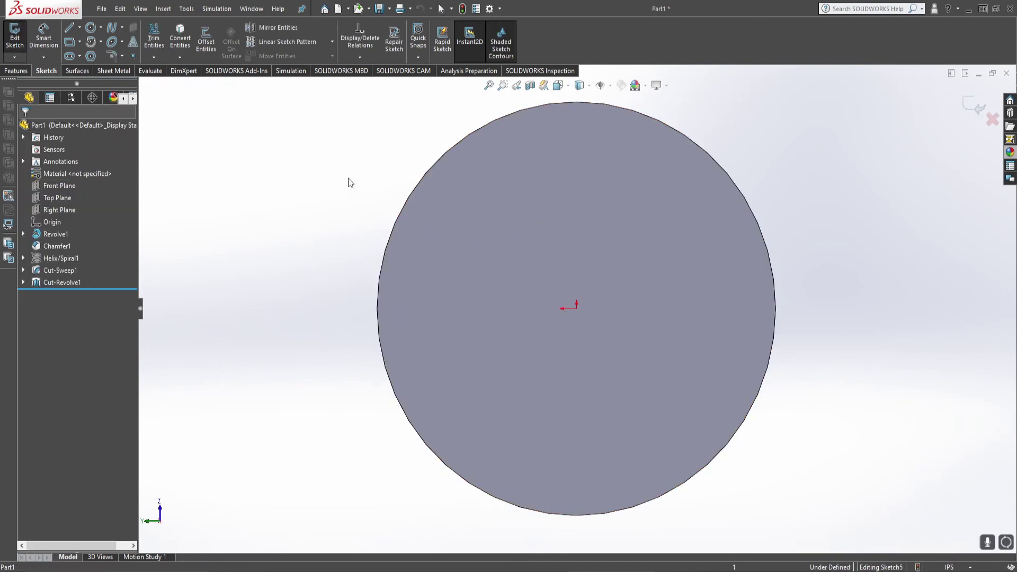
key(ctrl+8)
Draw infinite horizontal and vertical construction lines through the origin
key(l)
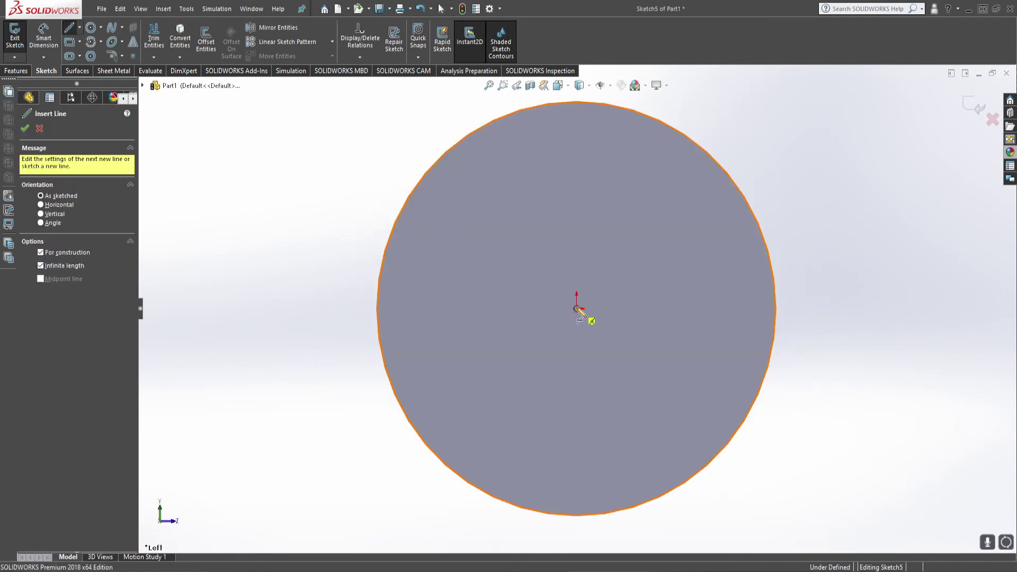
click(576, 308)
click(589, 308)
click(576, 309)
click(576, 331)
key(Escape)
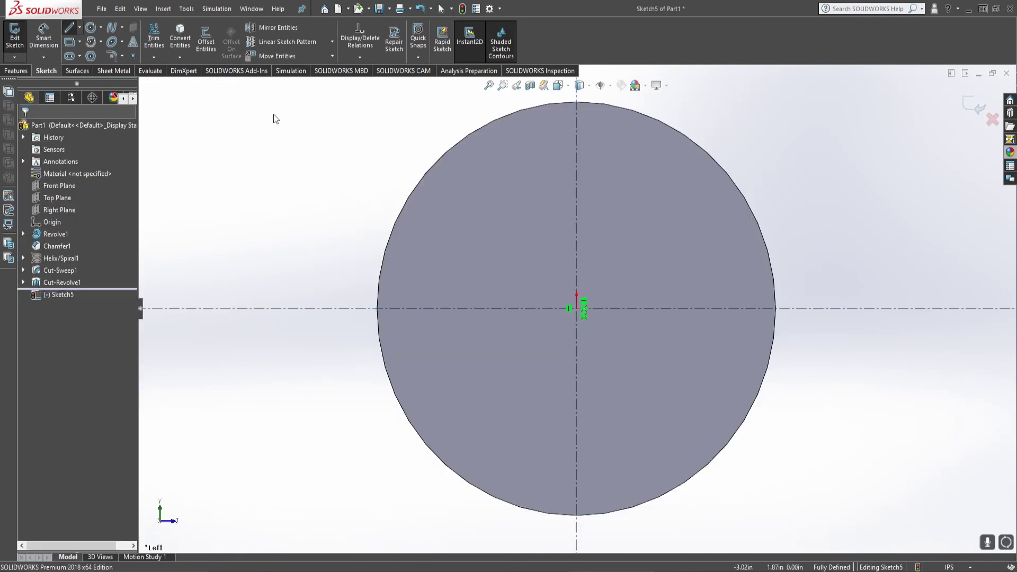
Sketch a closed six-sided outline of lines with every corner on the head's circular edge
key(l)
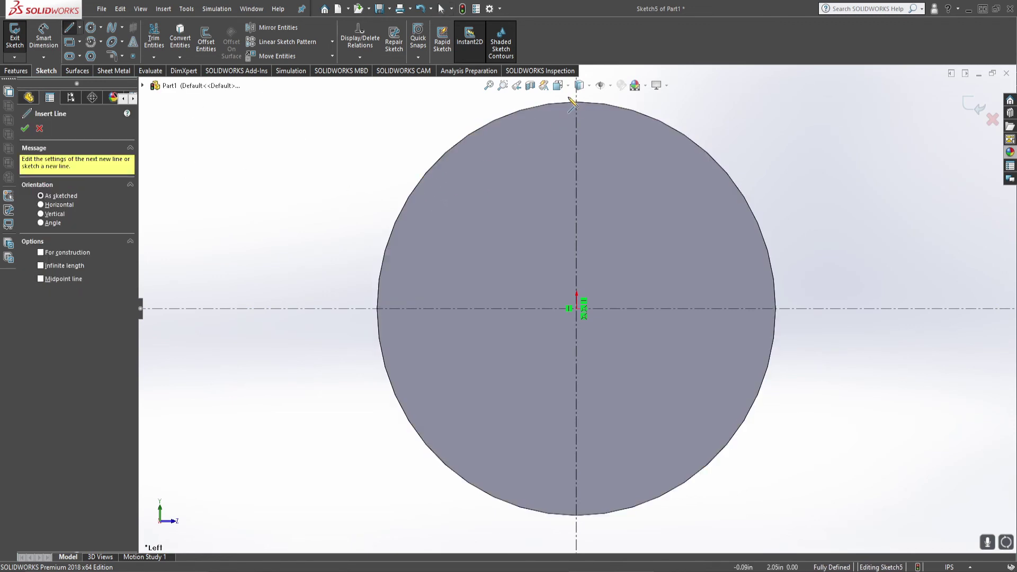
click(518, 110)
click(652, 117)
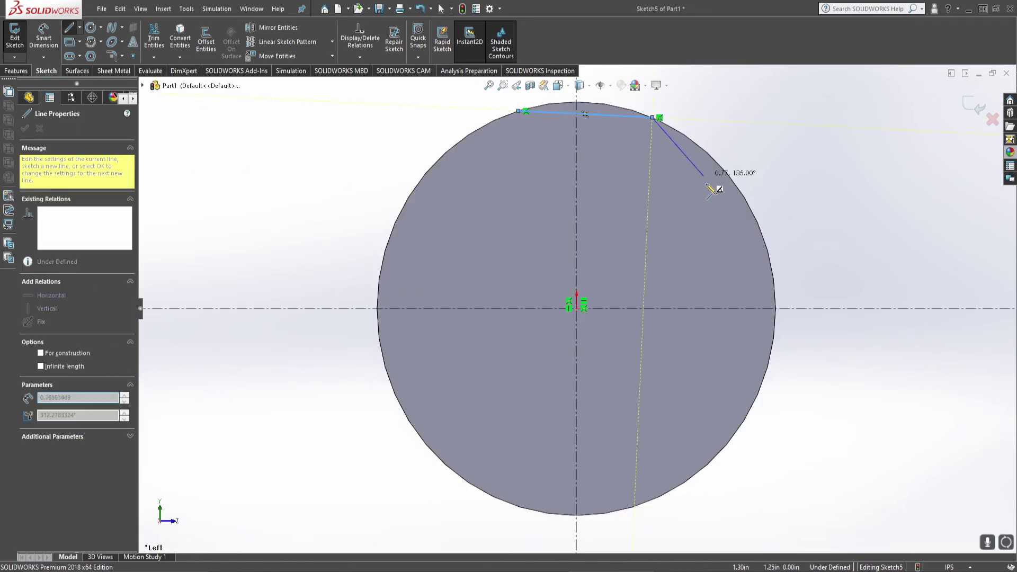
click(763, 234)
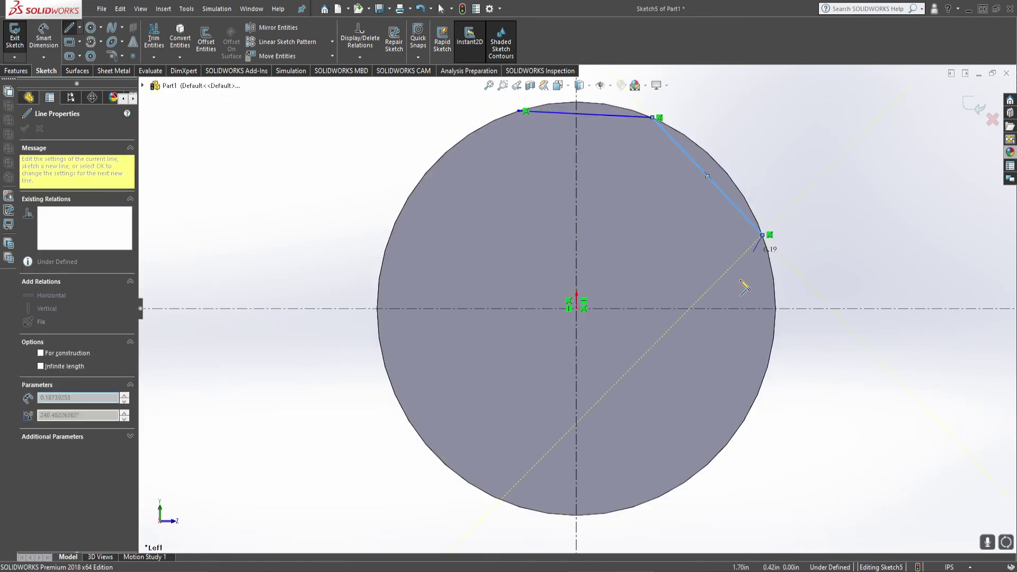
click(730, 440)
click(484, 491)
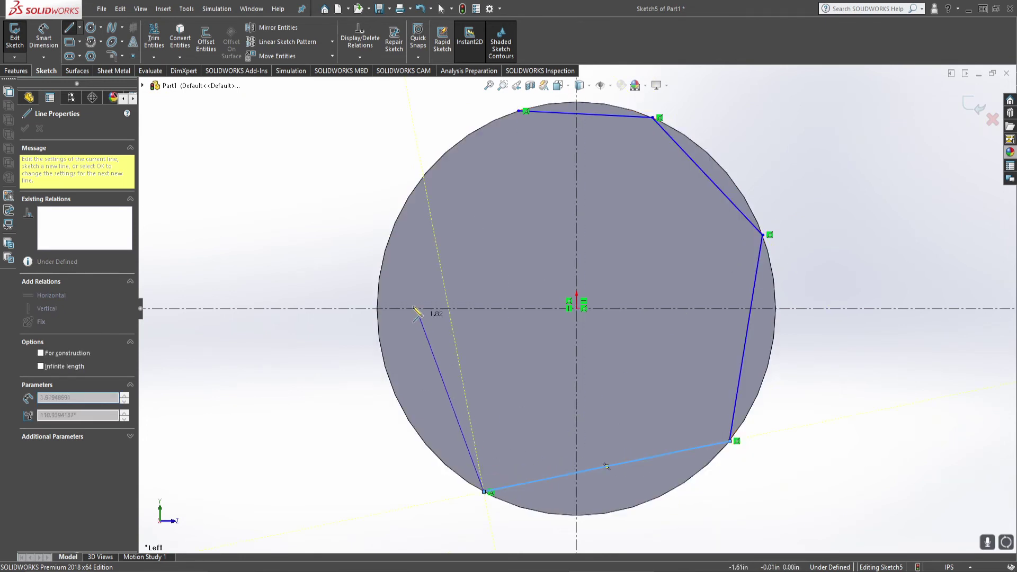
click(382, 268)
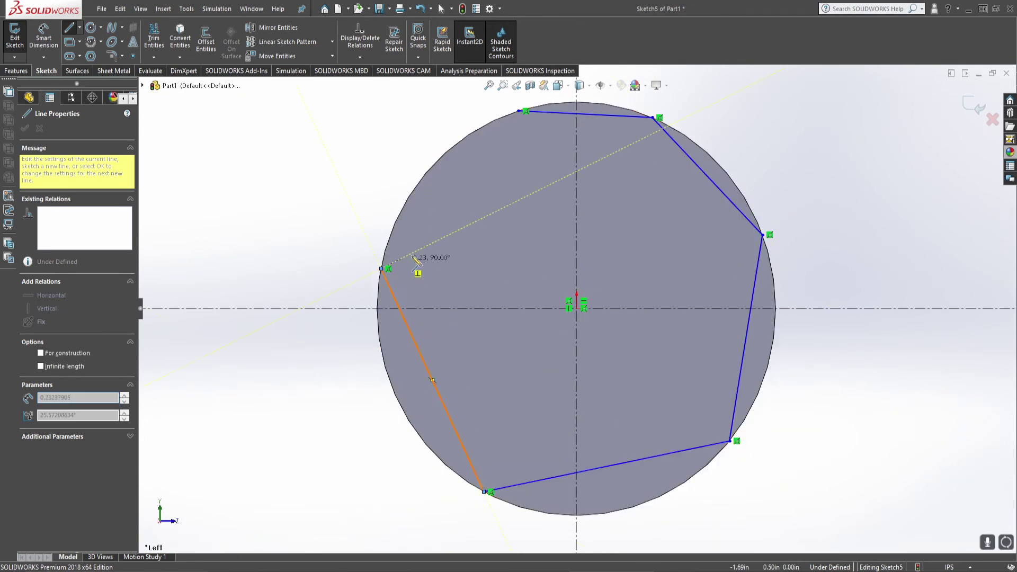
click(517, 111)
key(Escape)
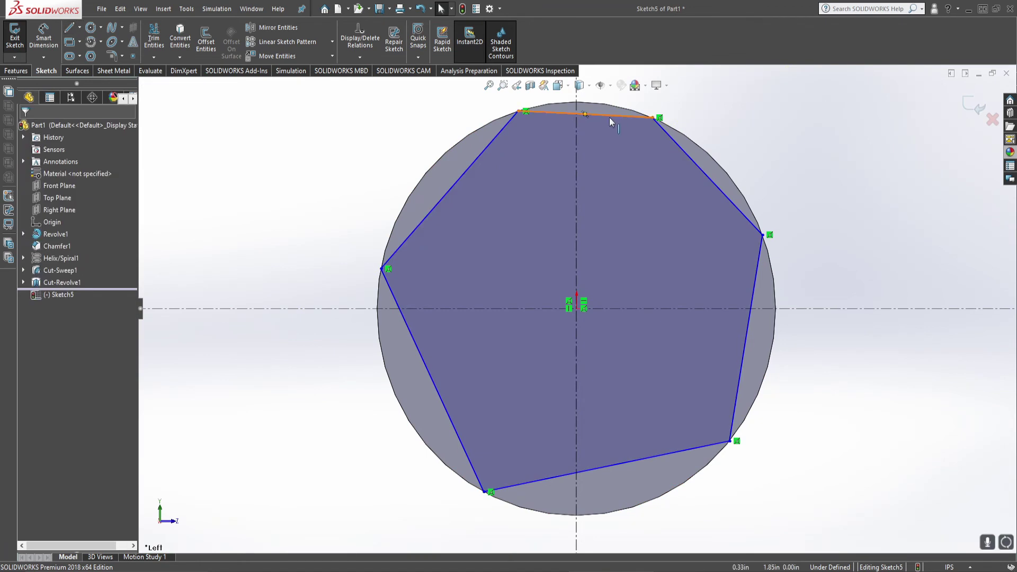
Make the midpoint of the outline's uppermost side coincident with the vertical construction line
click(587, 119)
ctrl+click(585, 114)
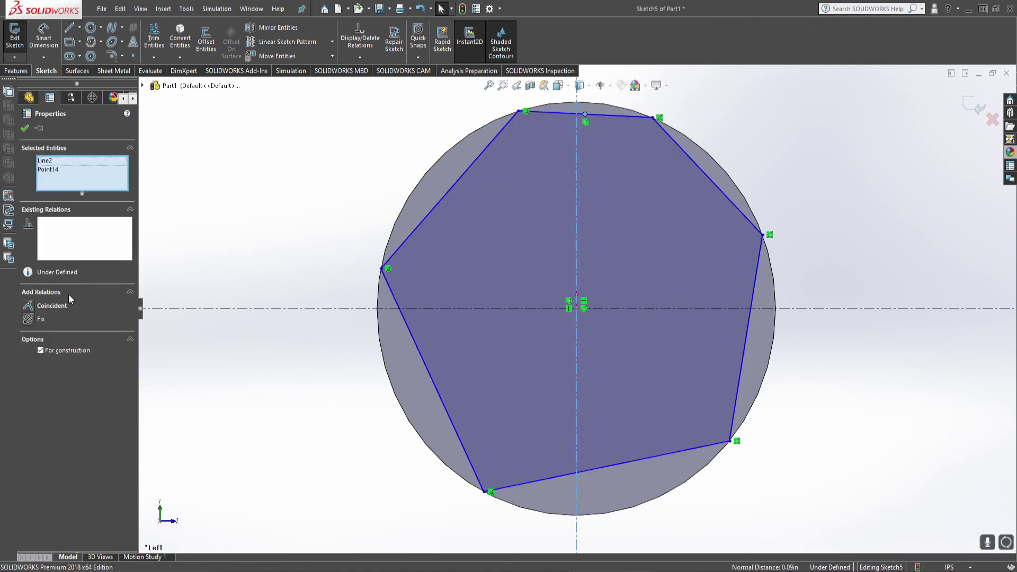
click(44, 307)
Apply an Equal relation to all six sides of the outline to form a regular hexagon
click(551, 111)
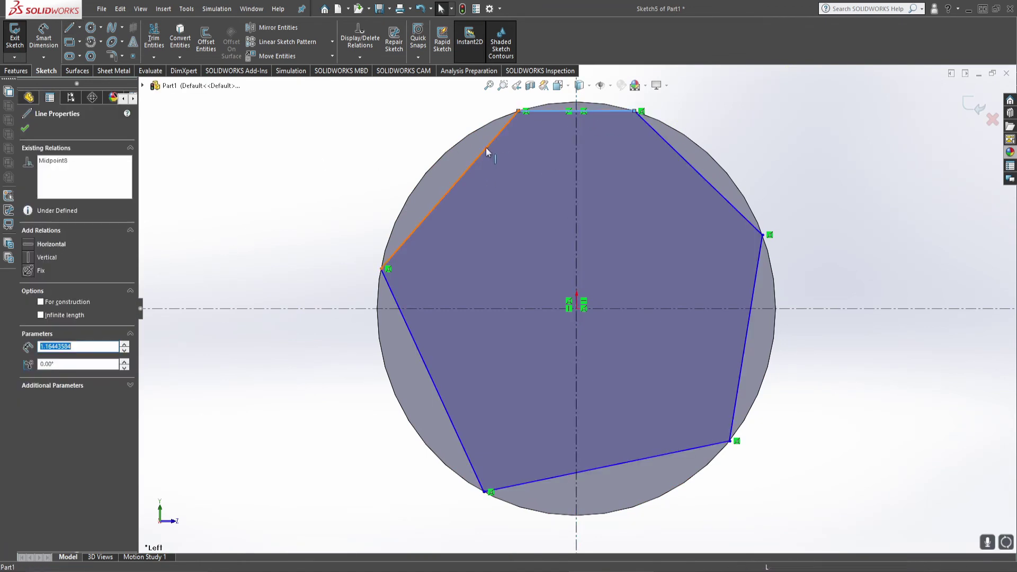
ctrl+click(408, 238)
ctrl+click(403, 318)
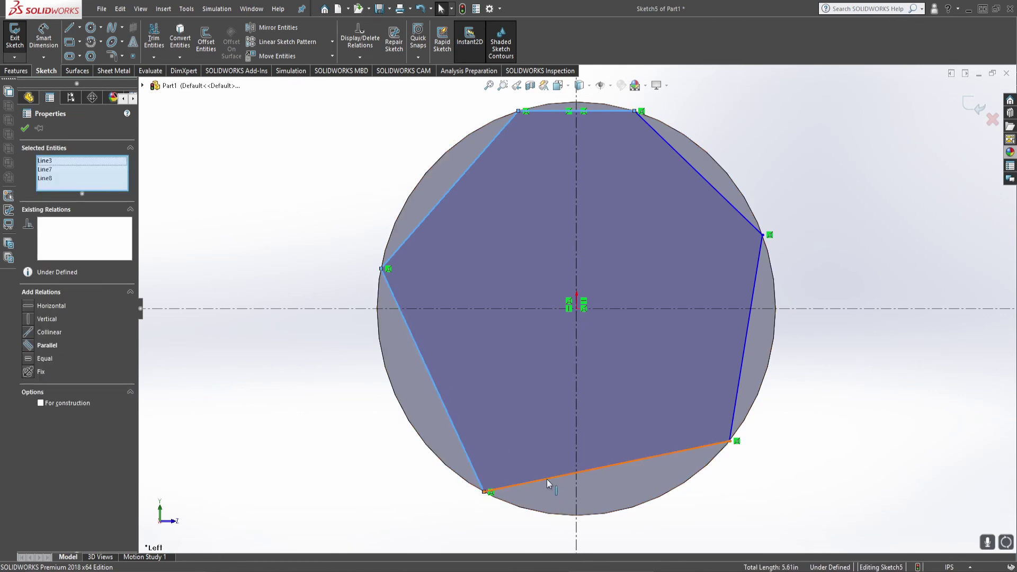
ctrl+click(559, 476)
ctrl+click(744, 346)
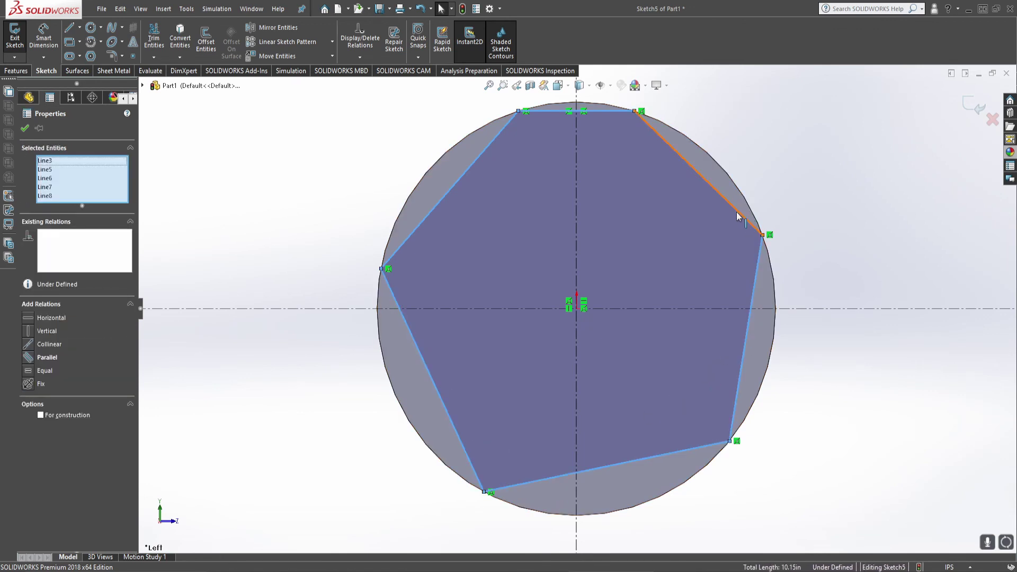
ctrl+click(730, 202)
click(43, 379)
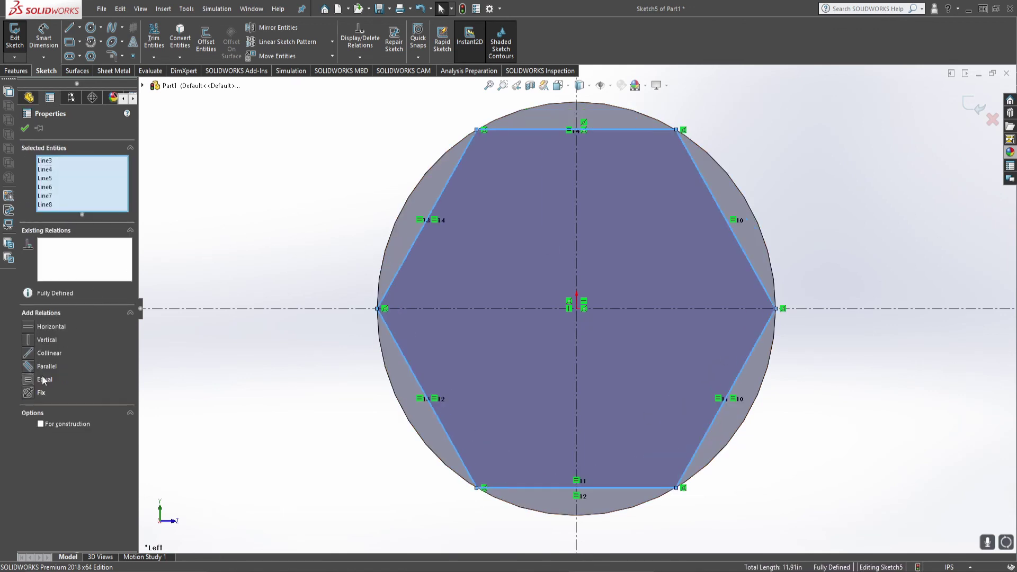
click(238, 288)
Extrude-cut the head outside the hexagon through all, with the side to cut flipped
click(16, 71)
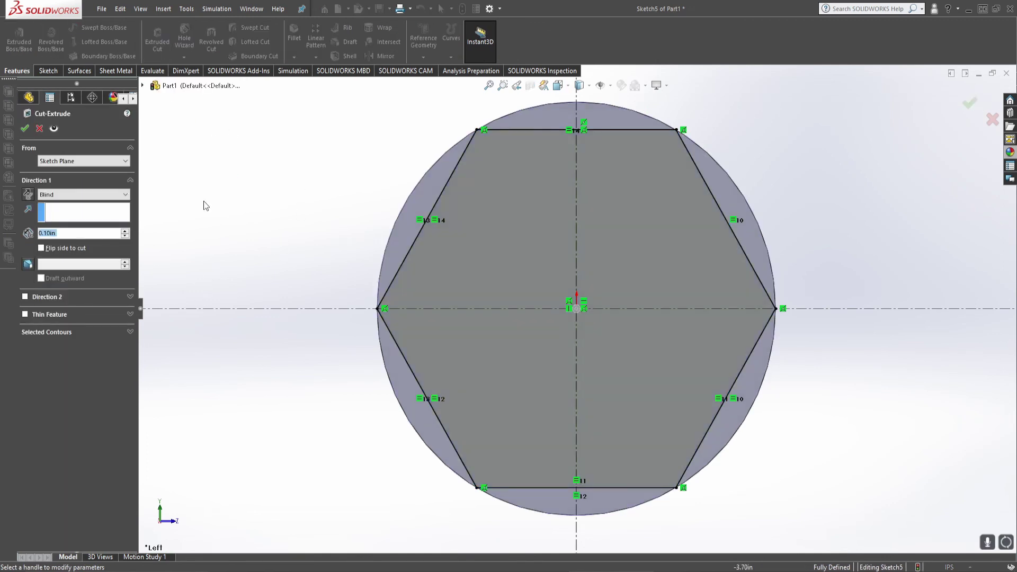
click(77, 249)
click(117, 195)
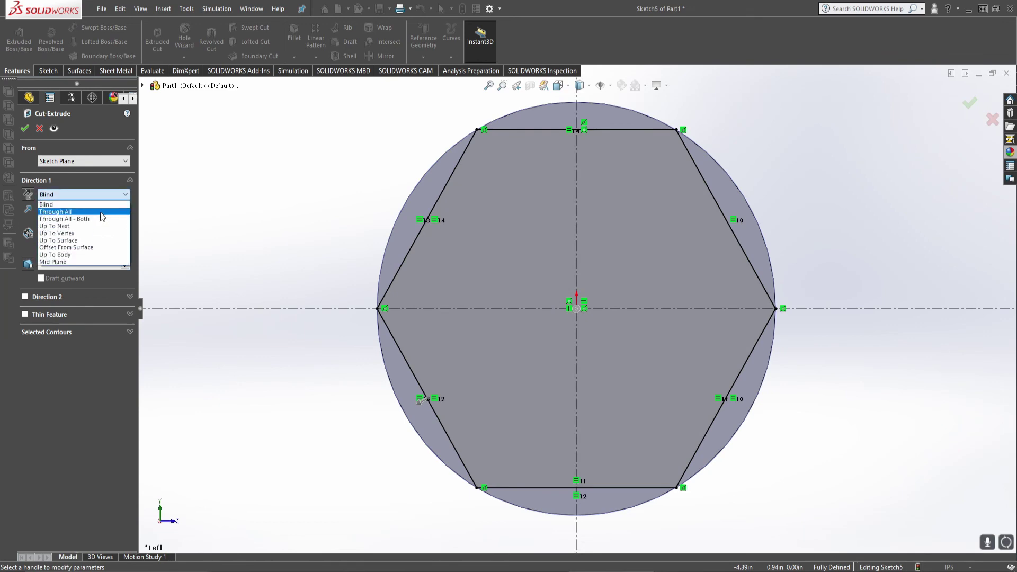
click(64, 218)
key(Return)
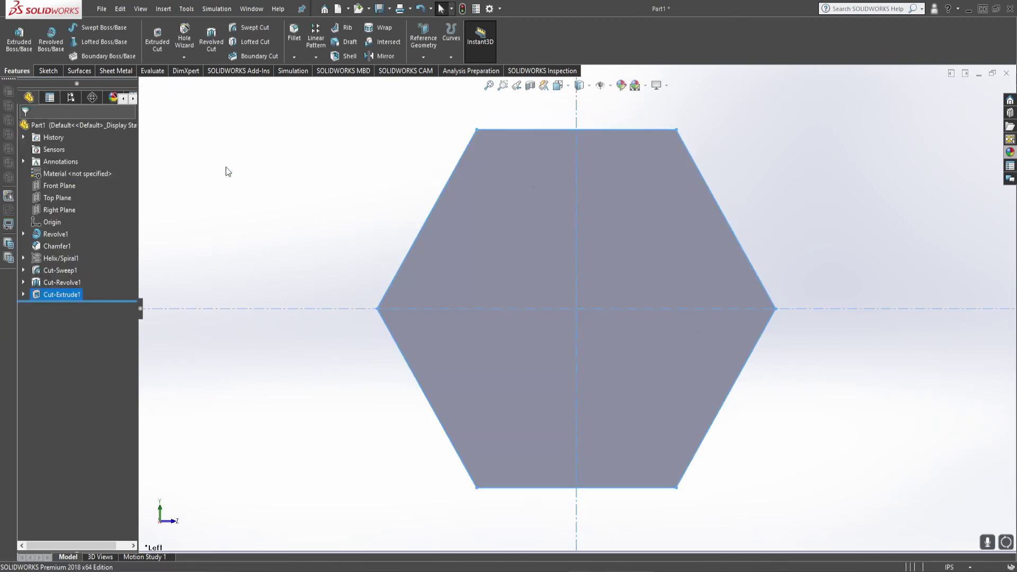
middle_drag(196, 207, 170, 231)
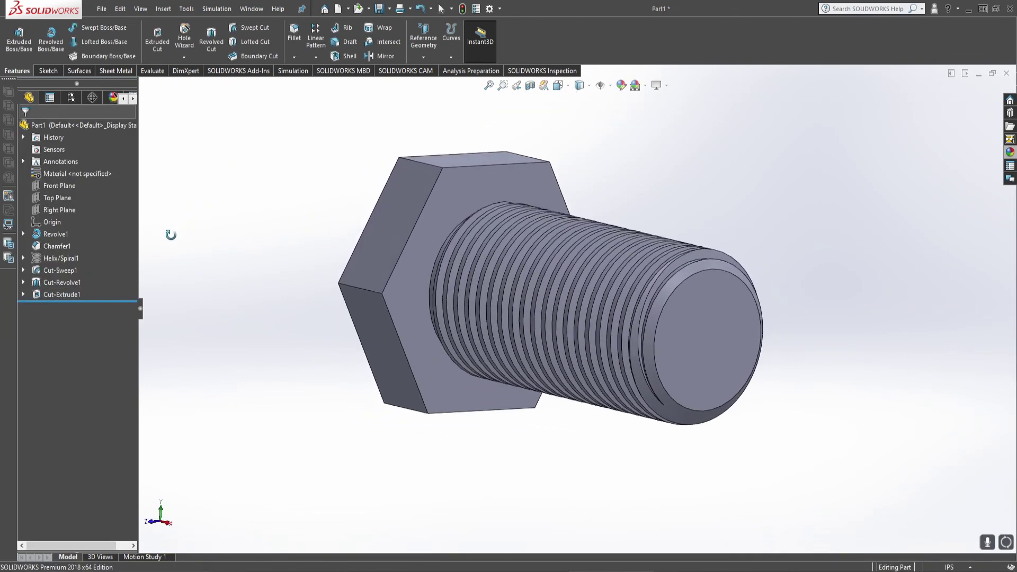
middle_drag(842, 236, 599, 284)
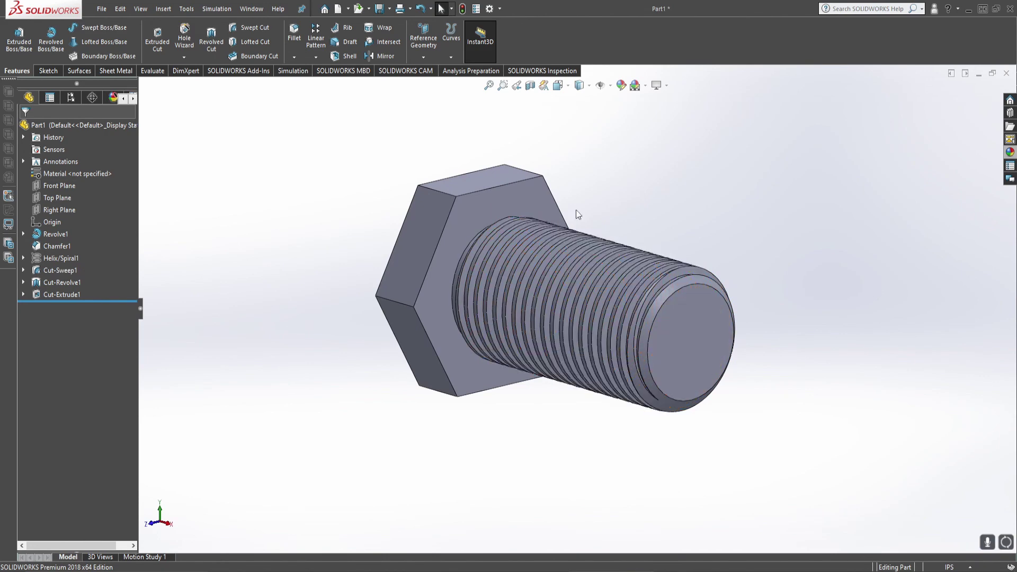
click(181, 56)
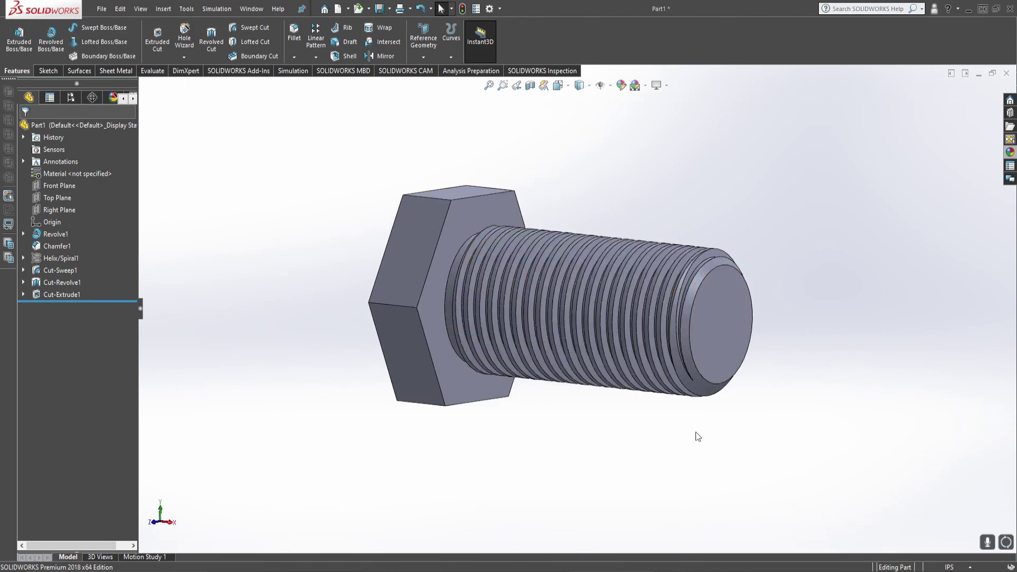